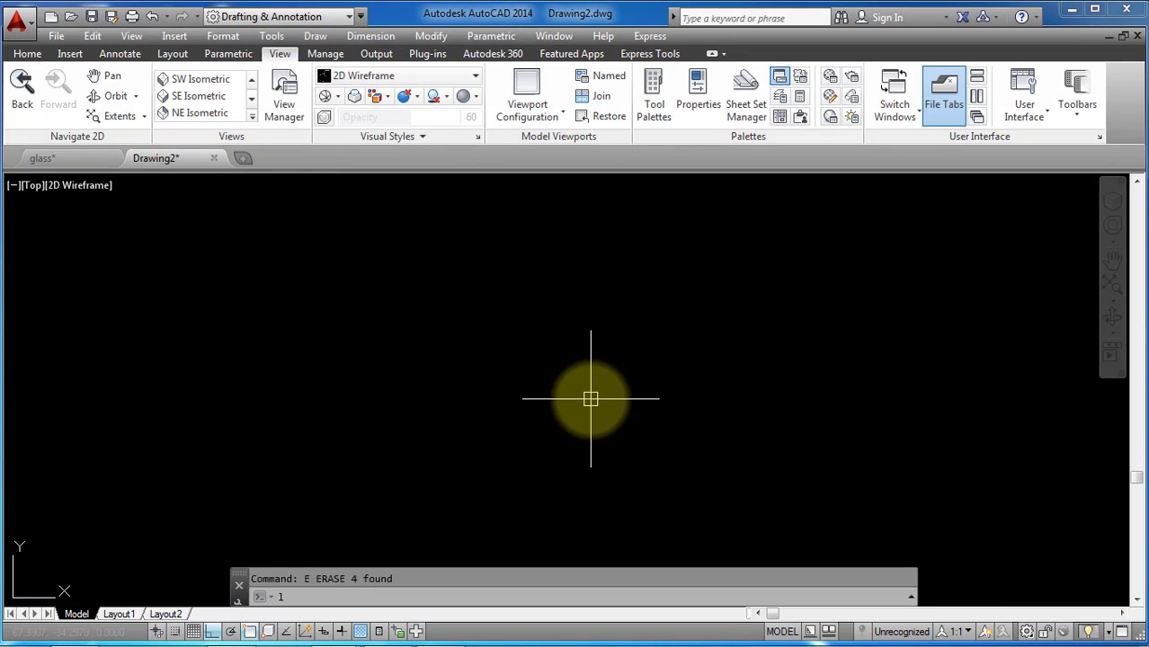
# Draw a vertical line 40 units long and regenerate the display
pyautogui.write('l')
pyautogui.press('Return')
pyautogui.click(603, 243)
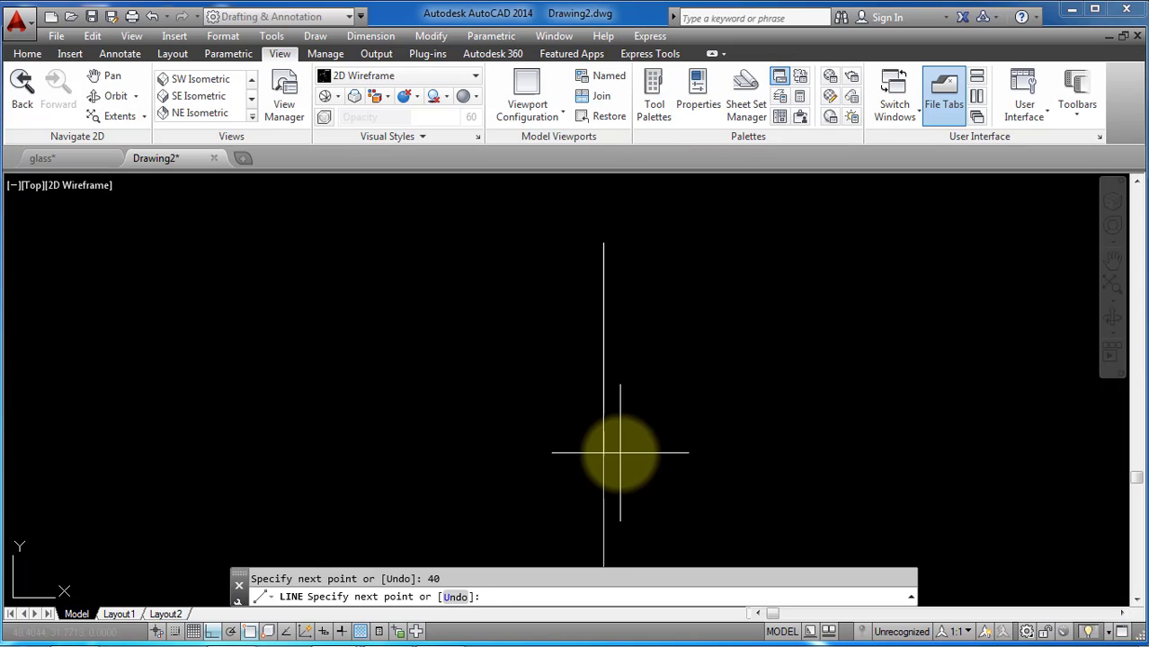
pyautogui.press('Return')
pyautogui.write('re')
pyautogui.press('Return')
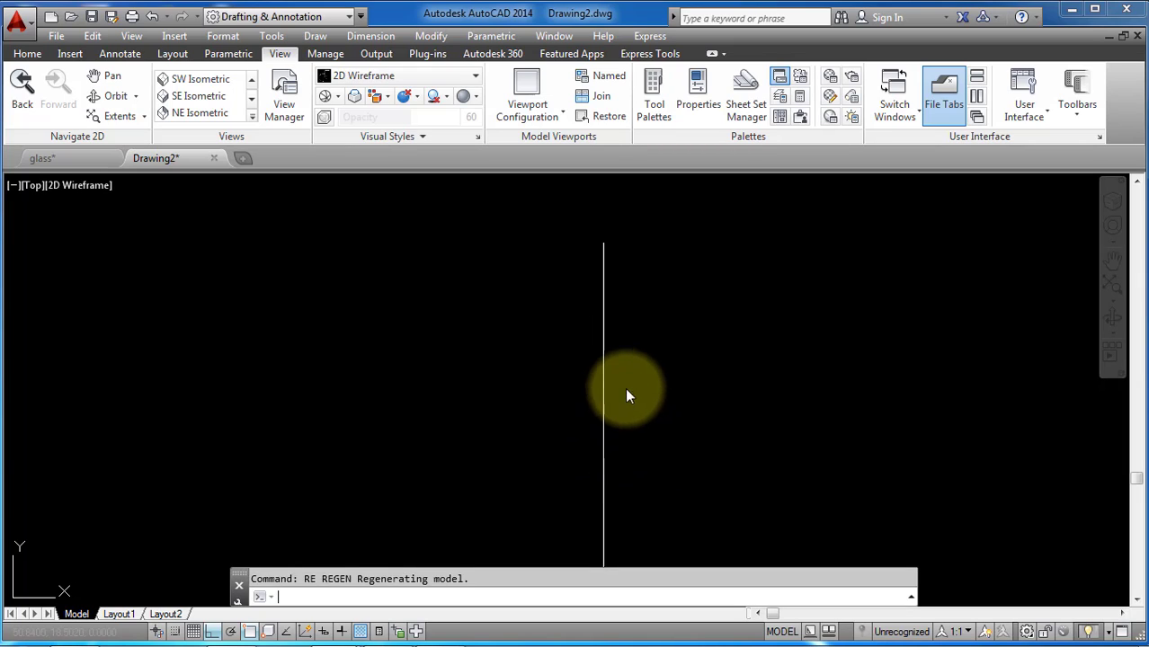
pyautogui.scroll(3, 626, 518)
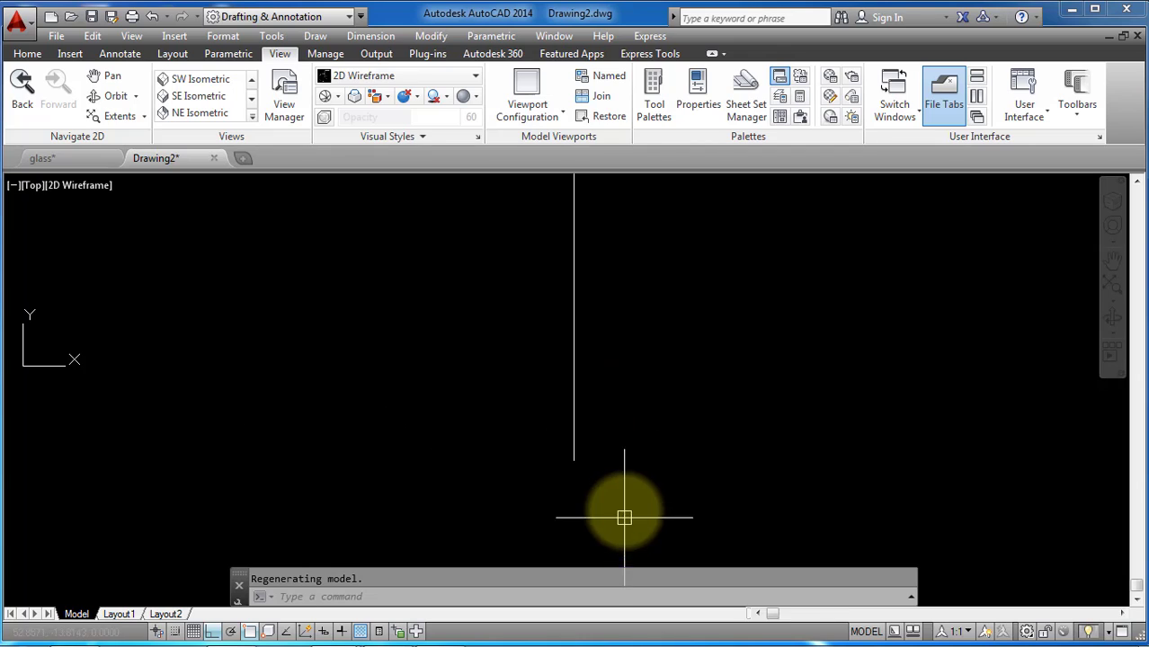
# From the vertical line's lower end, draw connected lines 20 units left, 40 units down and a short segment back to the right
pyautogui.scroll(-2, 604, 479)
pyautogui.write('l')
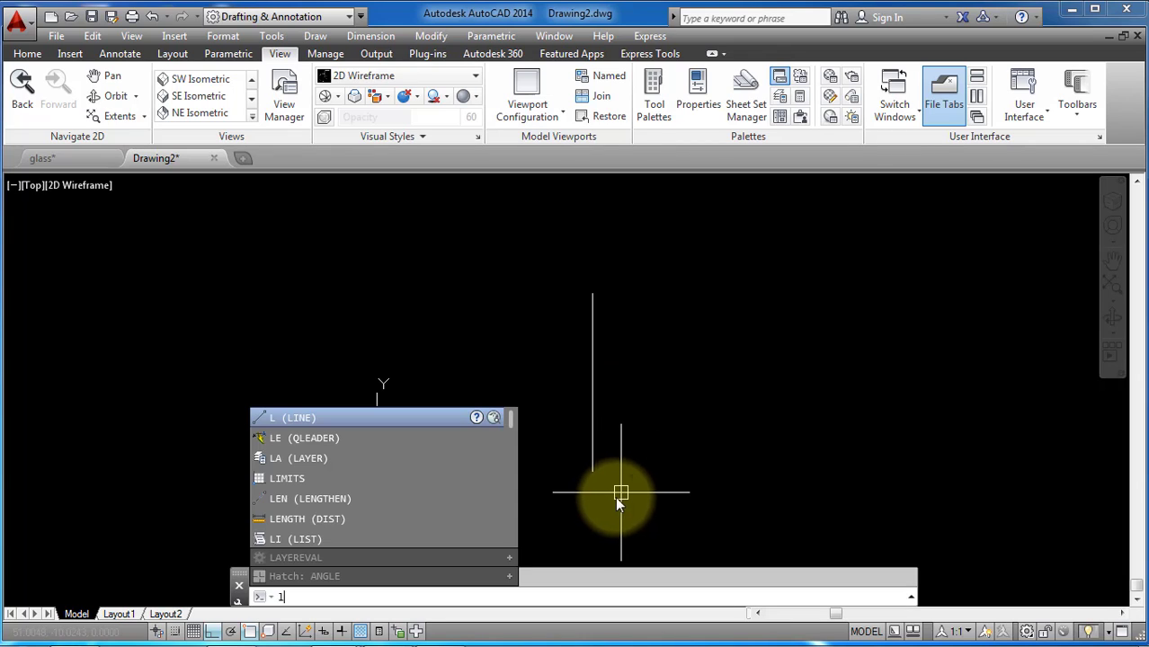
pyautogui.press('Return')
pyautogui.click(592, 470)
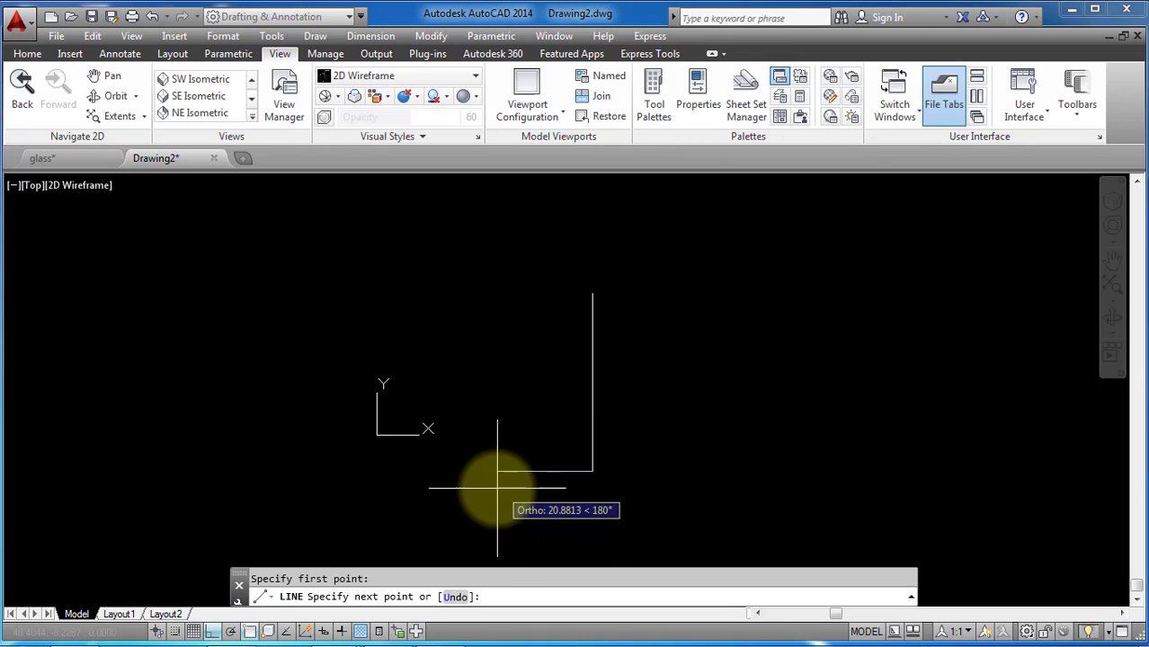
pyautogui.scroll(-5, 482, 493)
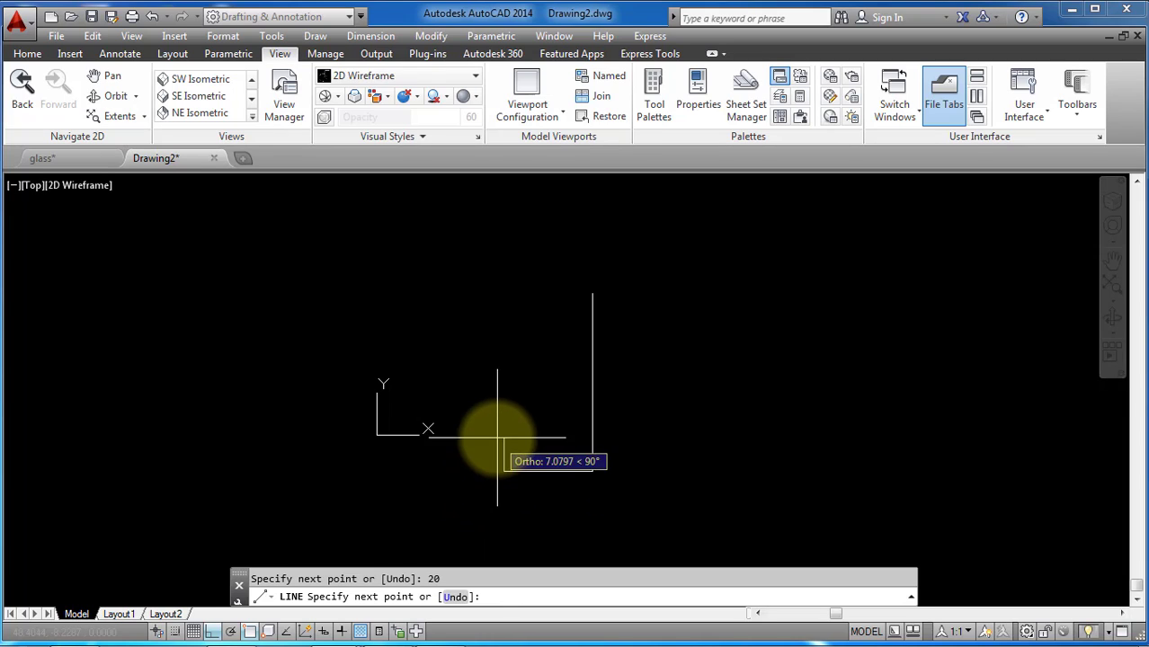
pyautogui.write('40')
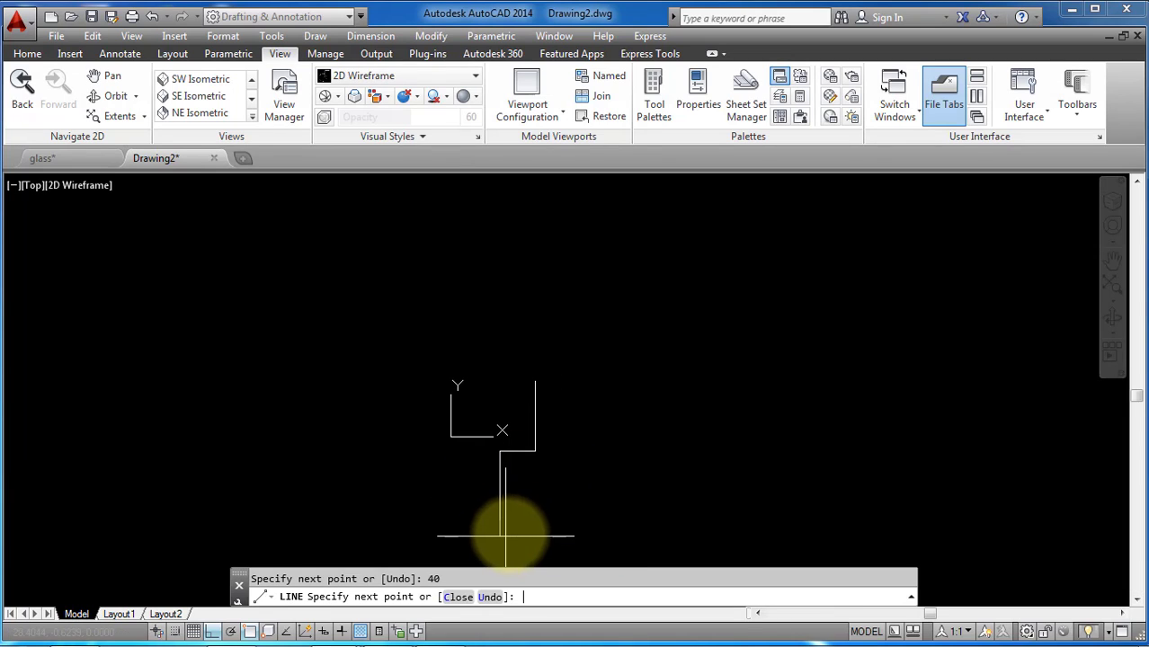
pyautogui.scroll(4, 522, 523)
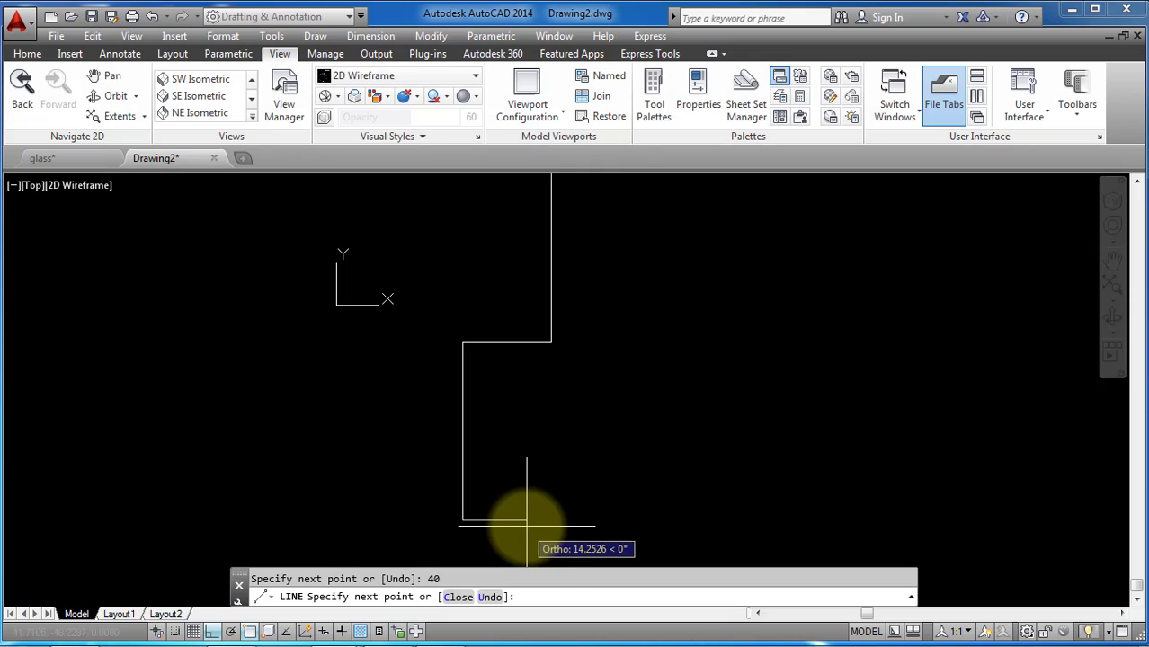
pyautogui.press('Return')
# Fillet the corner between the upper vertical line and the horizontal line with a radius of 10
pyautogui.scroll(-2, 559, 468)
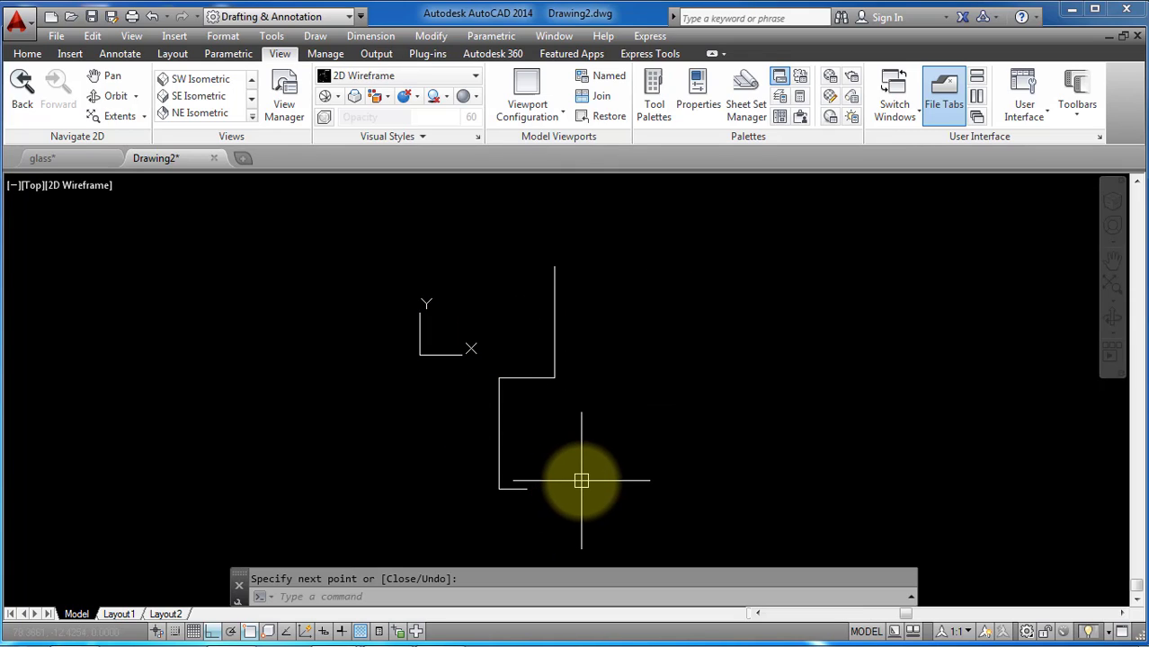
pyautogui.write('f')
pyautogui.press('Return')
pyautogui.write('r')
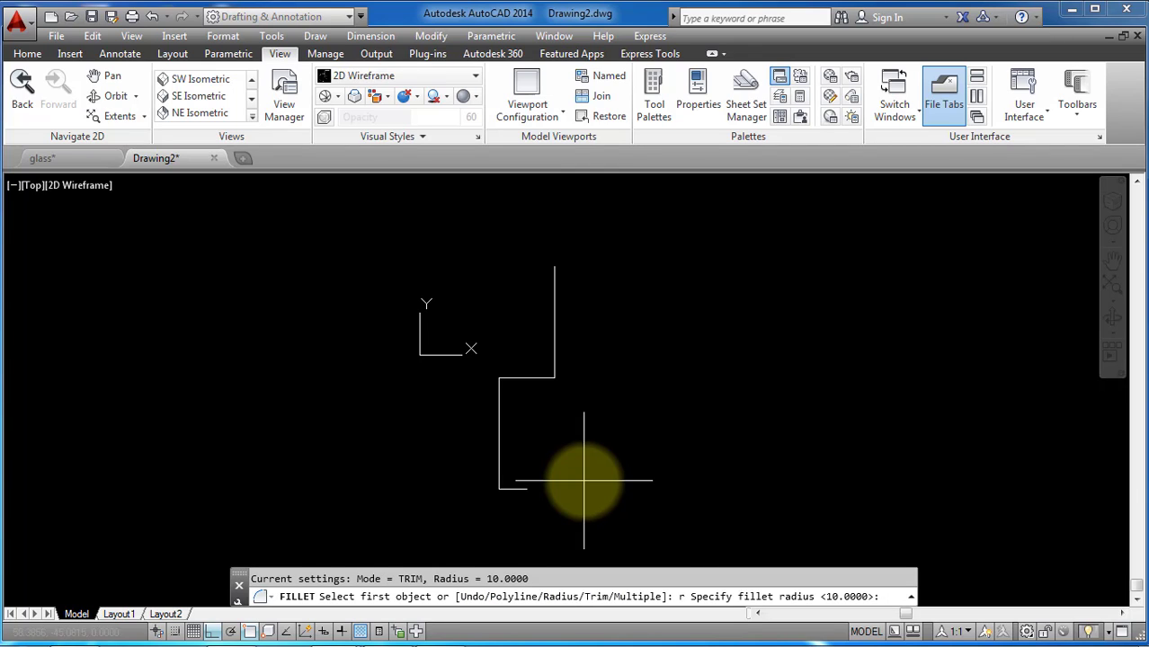
pyautogui.press('Return')
pyautogui.click(539, 379)
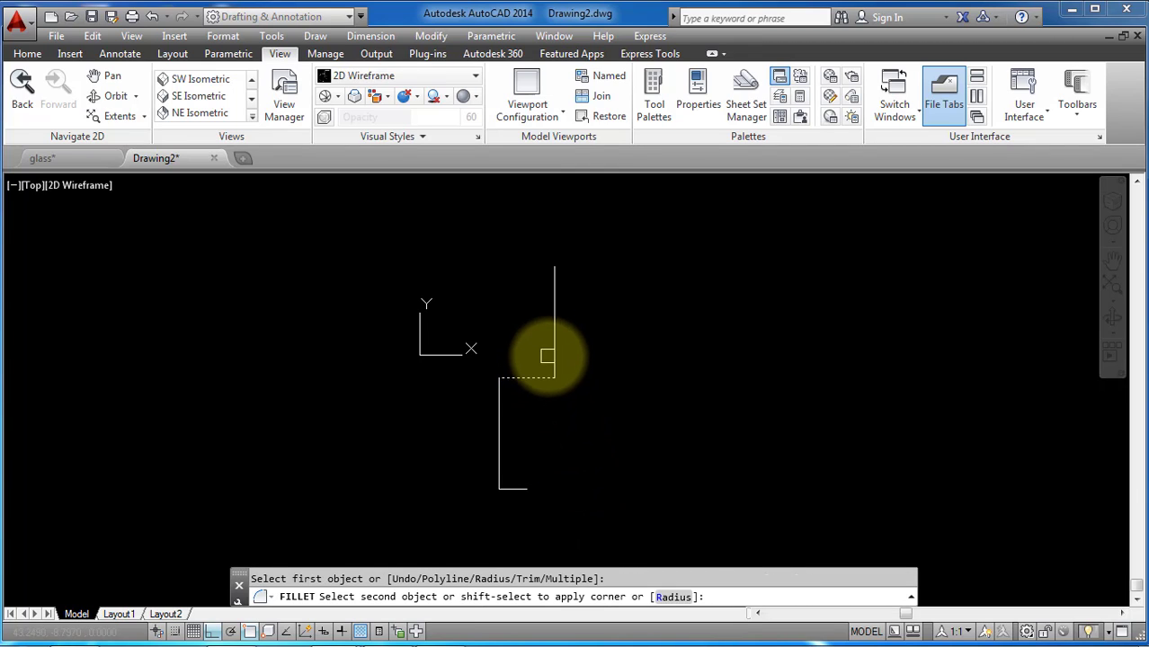
pyautogui.click(554, 322)
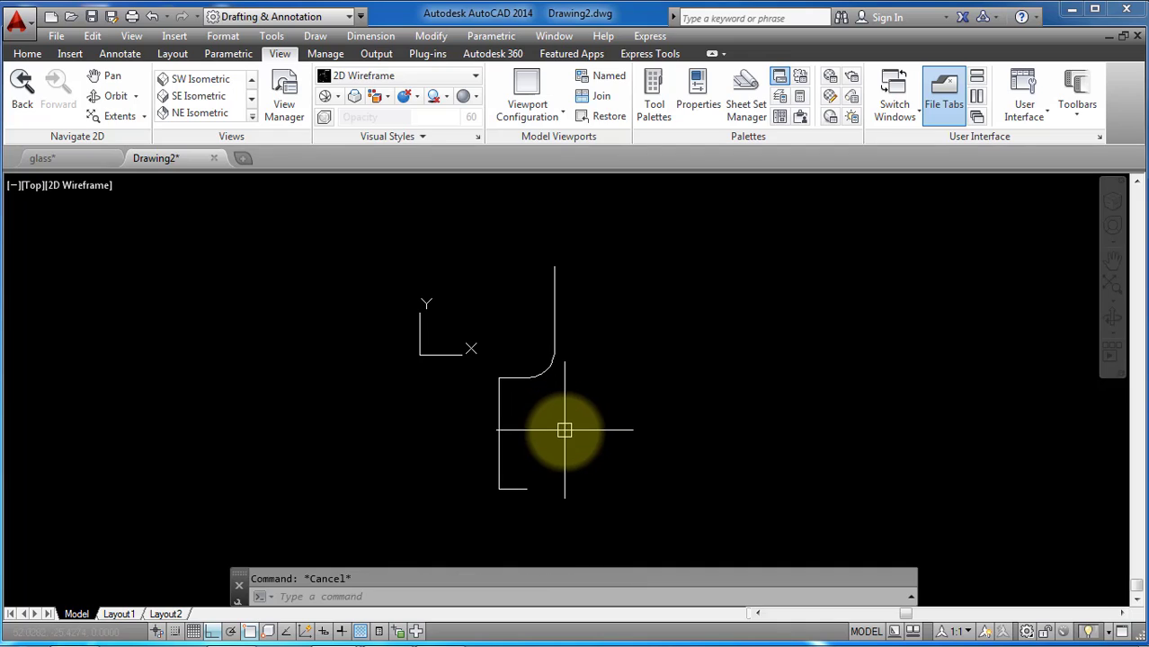
# Offset every profile segment, including the fillet arc, to form a parallel wall outside the bowl, right of the stem and above the base
pyautogui.write('o')
pyautogui.press('Return')
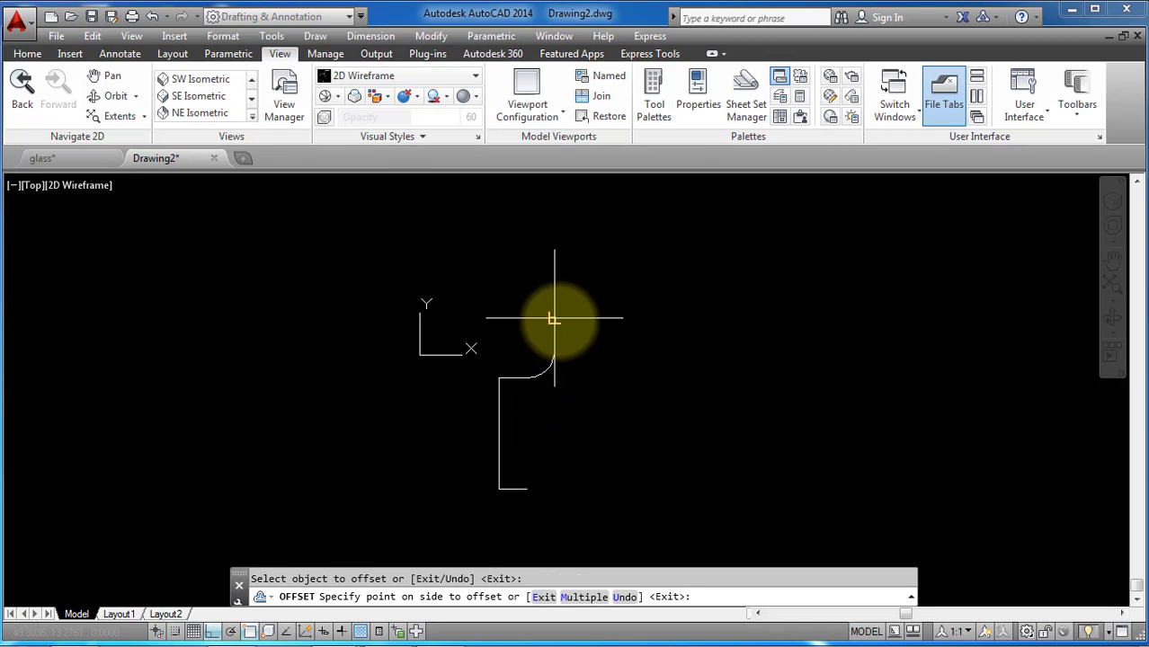
pyautogui.click(579, 333)
pyautogui.click(547, 370)
pyautogui.click(584, 400)
pyautogui.click(511, 378)
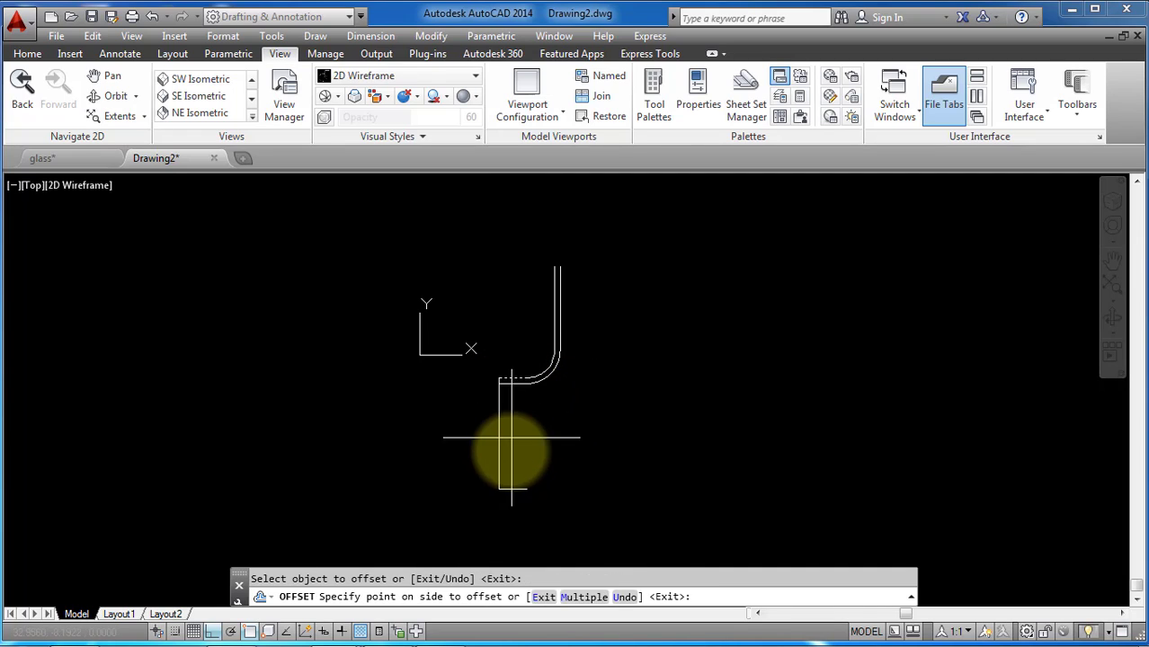
pyautogui.click(493, 436)
pyautogui.click(478, 512)
pyautogui.scroll(3, 505, 485)
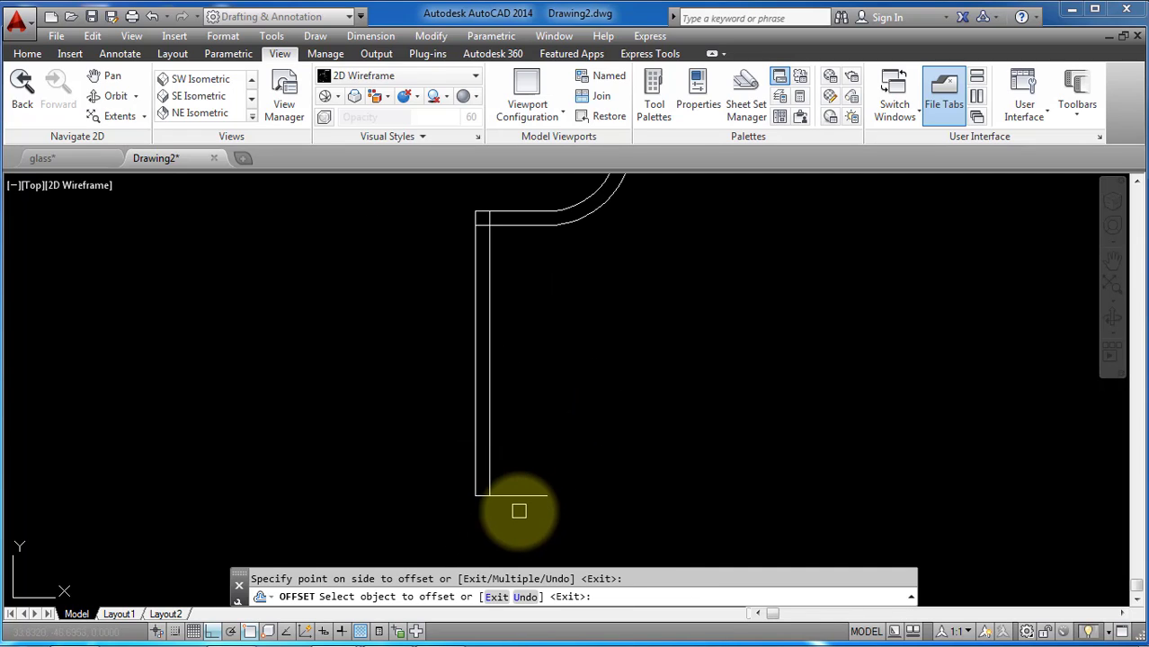
pyautogui.click(518, 496)
pyautogui.click(565, 503)
pyautogui.press('Escape')
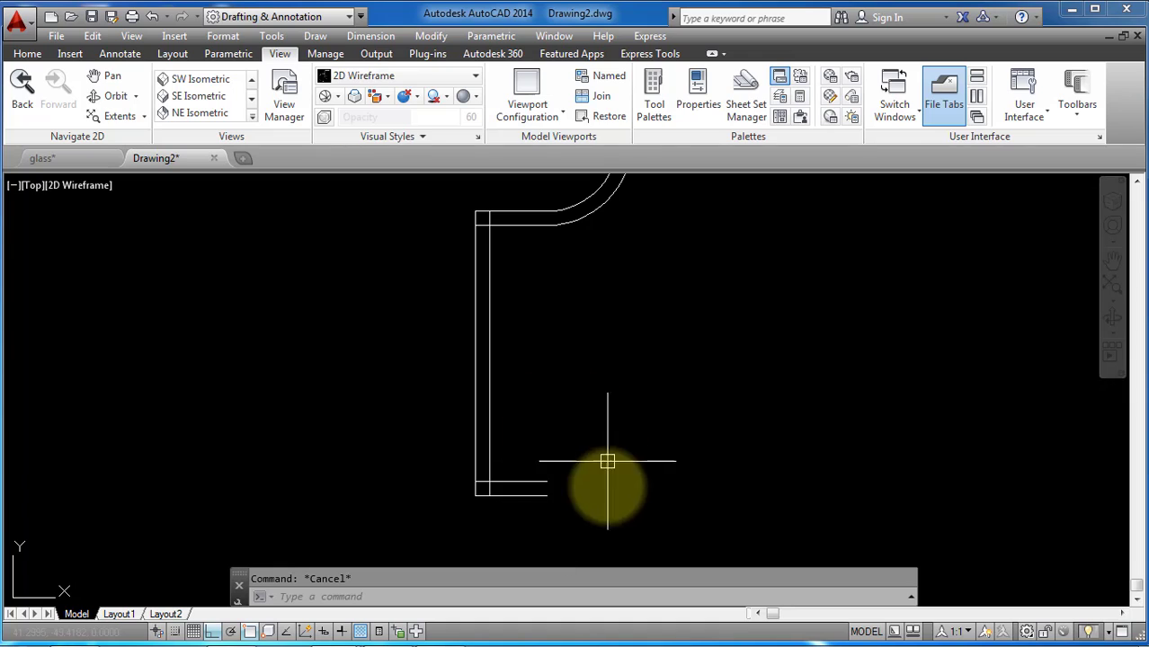
# Move the right endpoint of the upper base line onto the lower base line's right end so the foot tapers to a point
pyautogui.scroll(4, 544, 490)
pyautogui.scroll(-2, 539, 488)
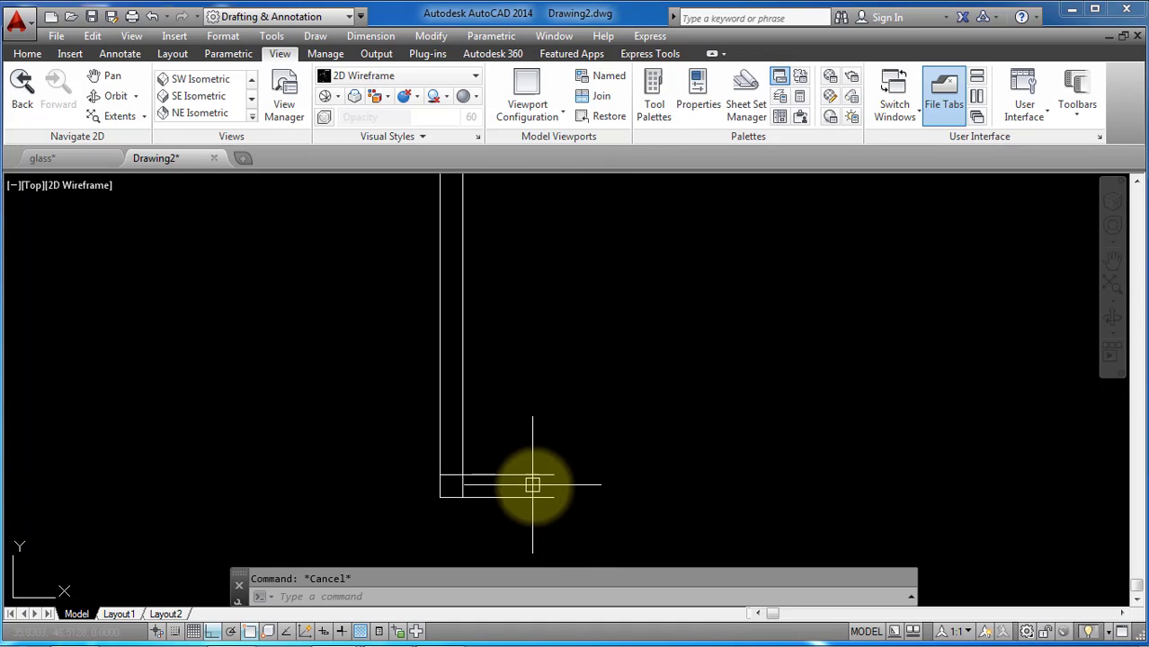
pyautogui.scroll(-5, 560, 507)
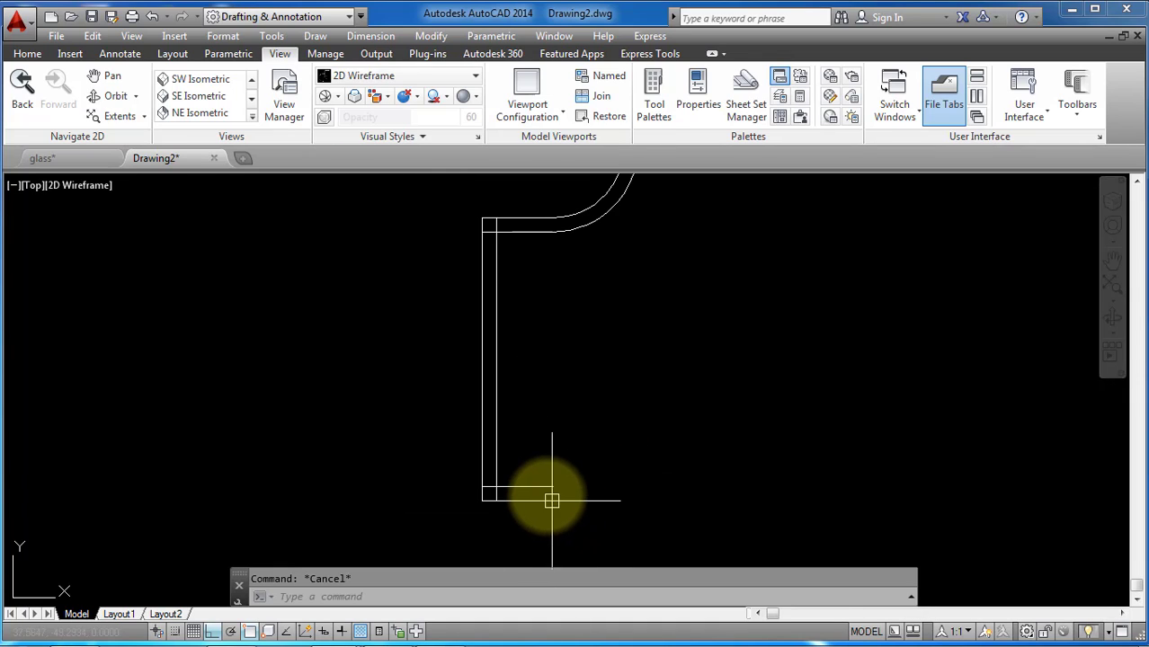
pyautogui.click(547, 487)
pyautogui.scroll(6, 551, 490)
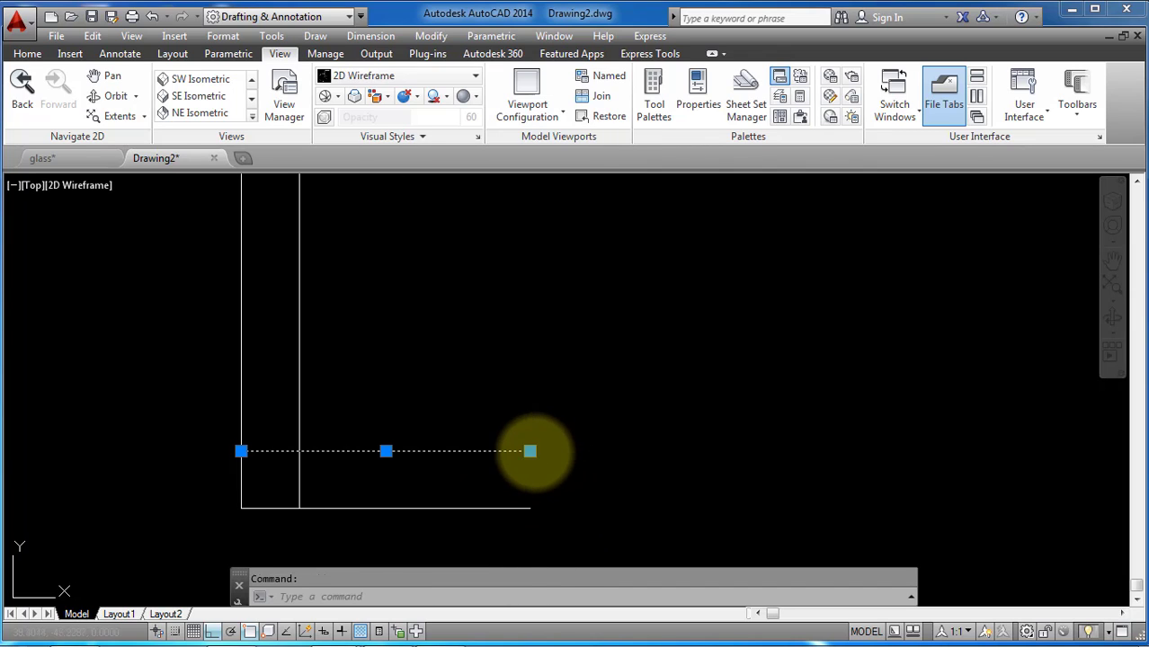
pyautogui.click(530, 450)
pyautogui.click(529, 506)
pyautogui.press('Escape')
pyautogui.scroll(-6, 577, 479)
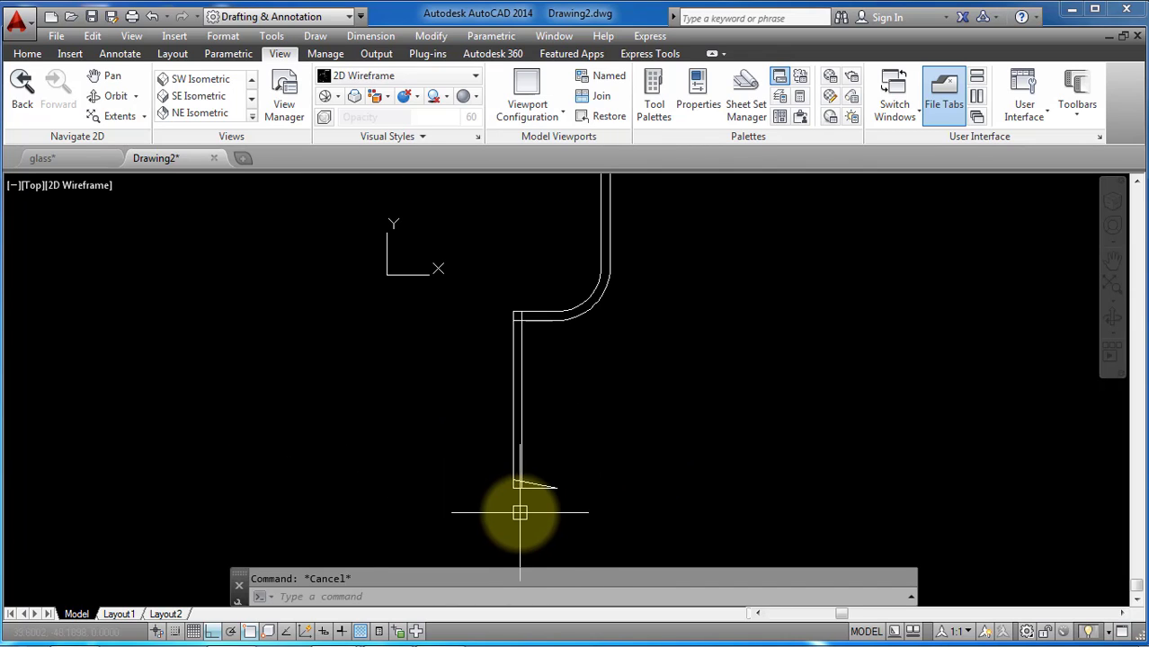
# Trim the overlapping line pieces at the stem's bottom and top corners to leave one clean outline
pyautogui.write('tr')
pyautogui.press('Return')
pyautogui.scroll(5, 513, 477)
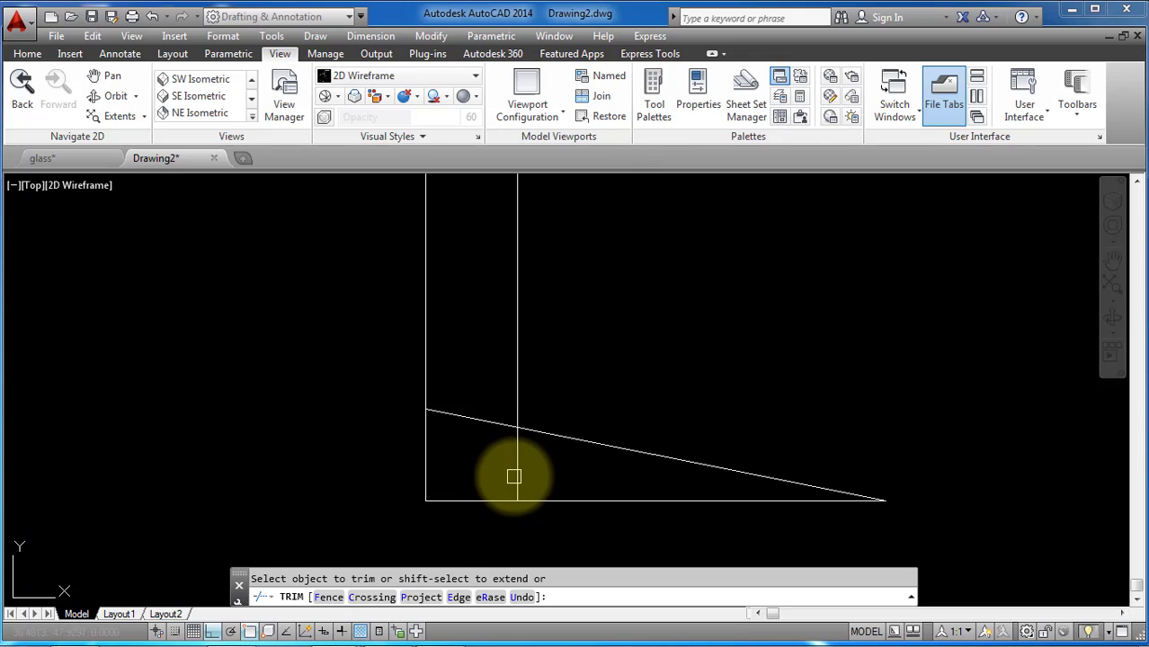
pyautogui.scroll(-9, 504, 427)
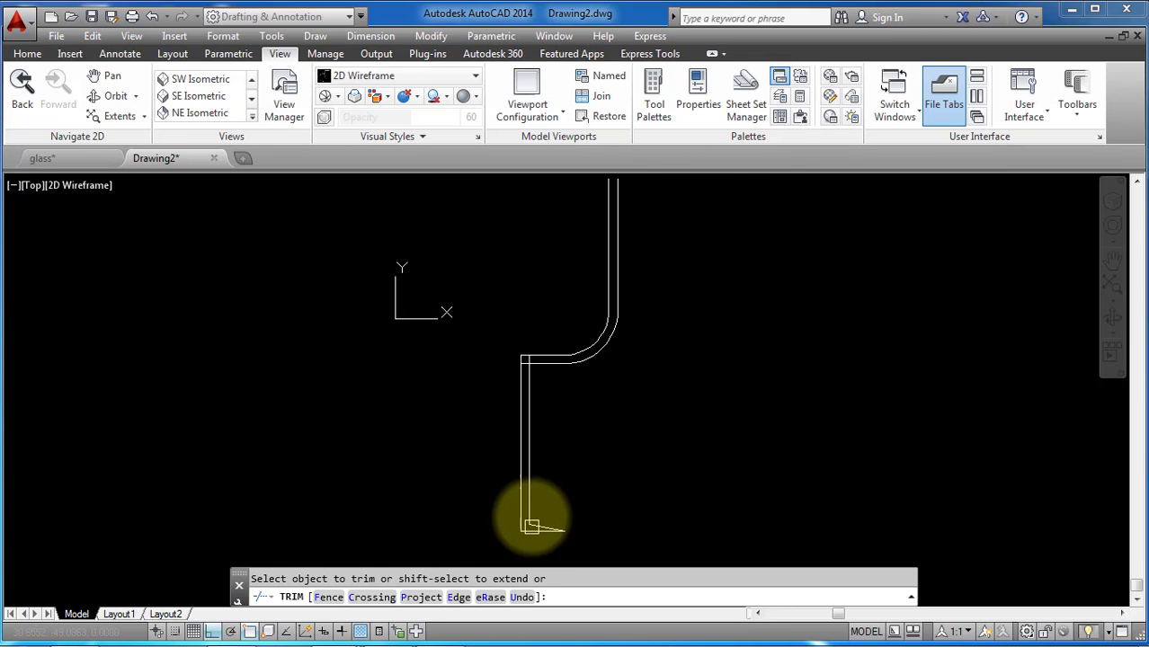
pyautogui.scroll(7, 519, 359)
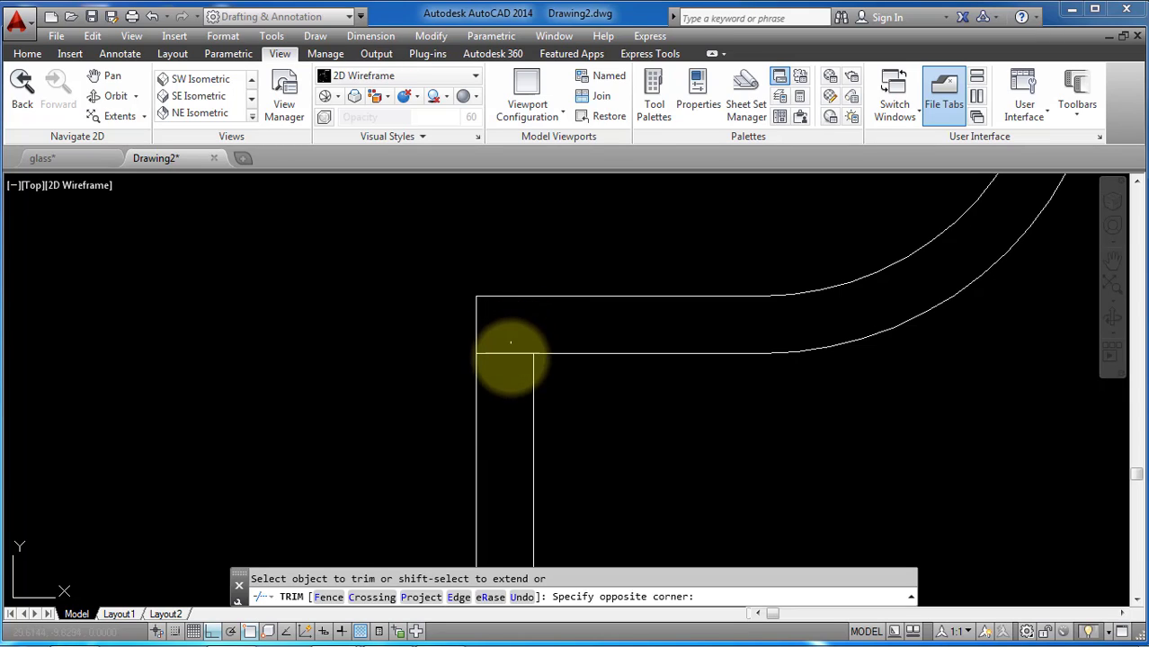
pyautogui.click(498, 391)
pyautogui.scroll(-11, 559, 366)
pyautogui.press('Escape')
# Round the open rim by filleting the upper ends of the two parallel vertical lines with a radius of 1
pyautogui.scroll(4, 587, 296)
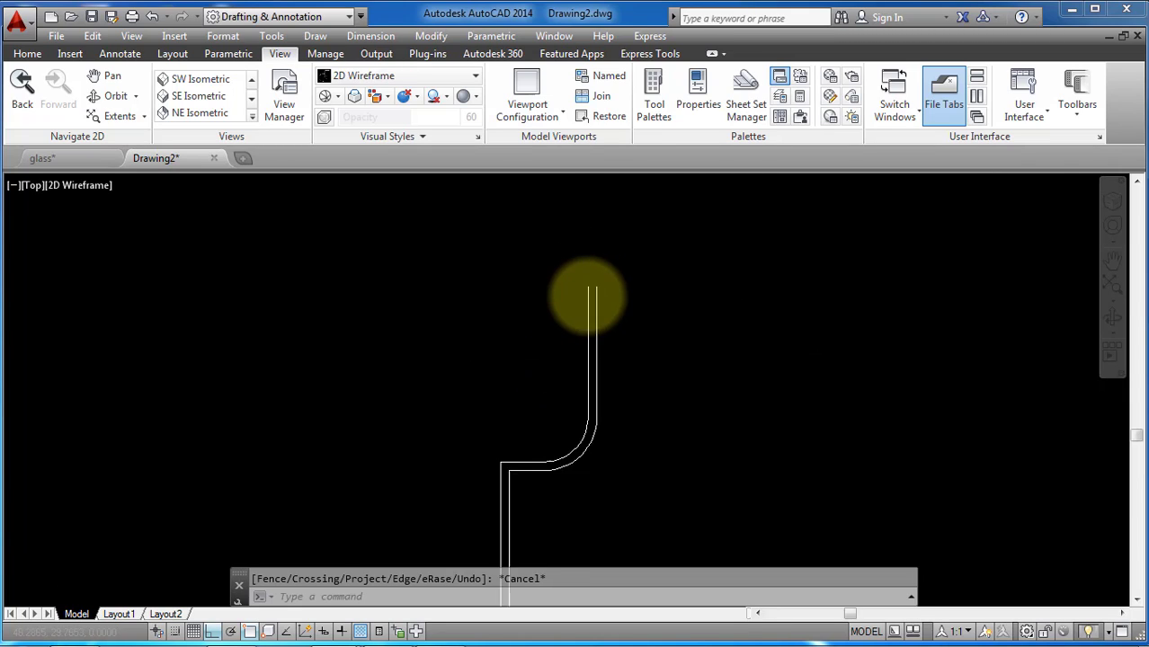
pyautogui.scroll(4, 591, 295)
pyautogui.write('f')
pyautogui.press('Return')
pyautogui.write('r')
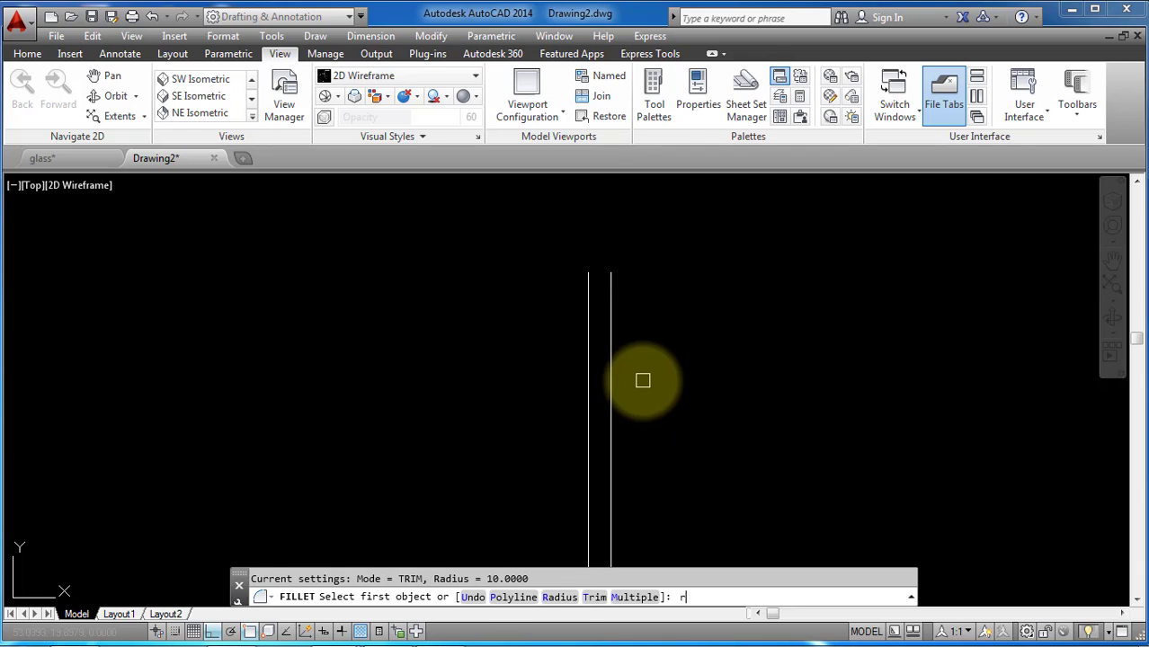
pyautogui.write('1')
pyautogui.press('Return')
pyautogui.scroll(4, 577, 252)
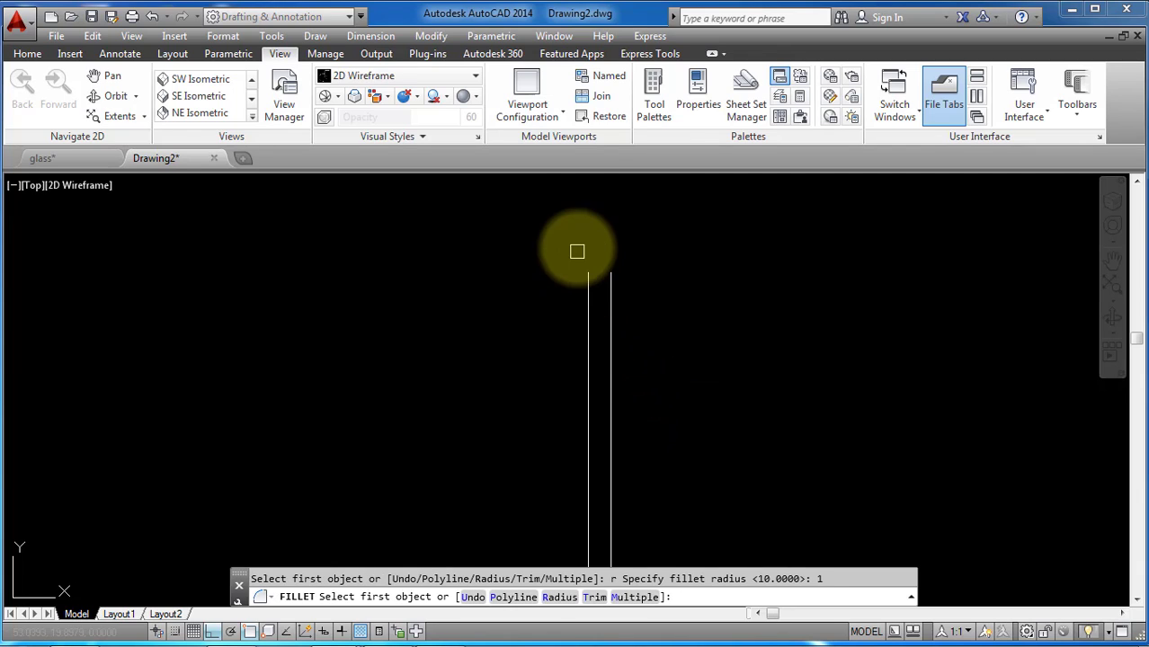
pyautogui.click(597, 334)
pyautogui.click(656, 325)
pyautogui.scroll(-5, 612, 276)
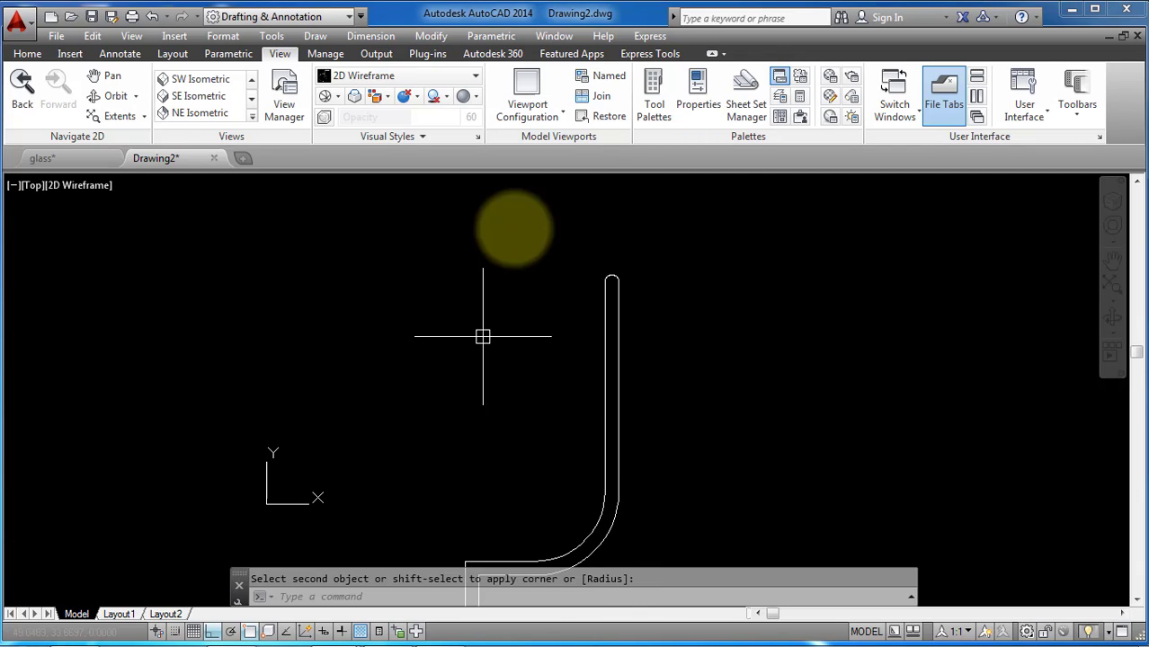
# Join all segments of the glass profile into one object
pyautogui.scroll(-5, 616, 267)
pyautogui.scroll(5, 613, 335)
pyautogui.scroll(-3, 602, 374)
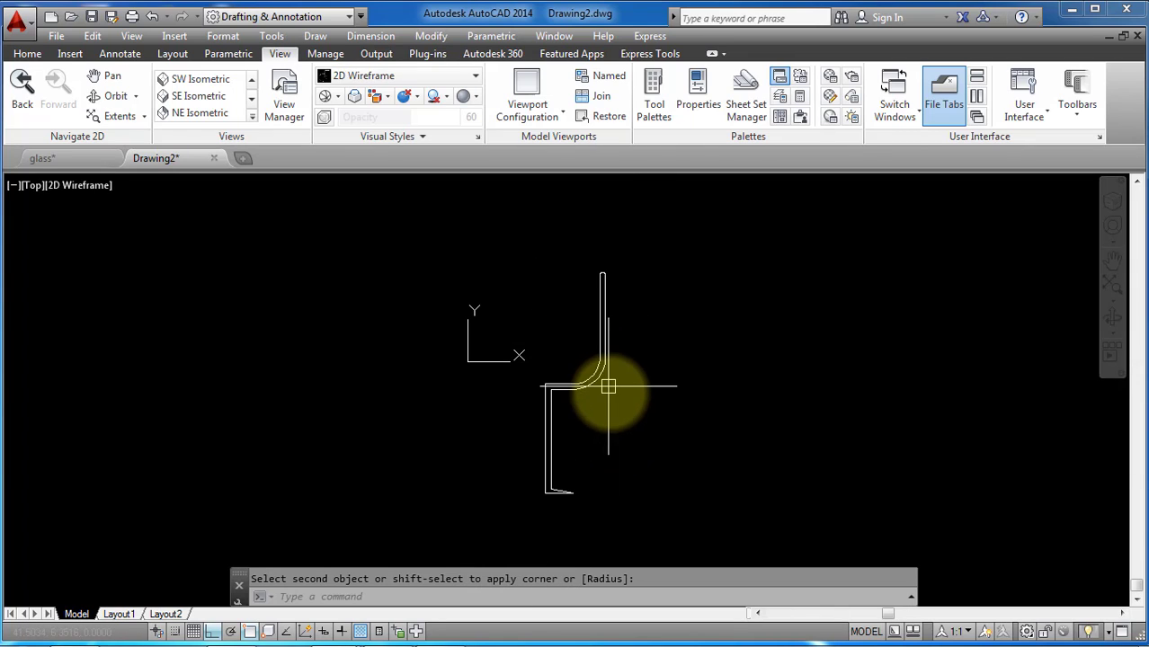
pyautogui.press('Return')
pyautogui.click(662, 259)
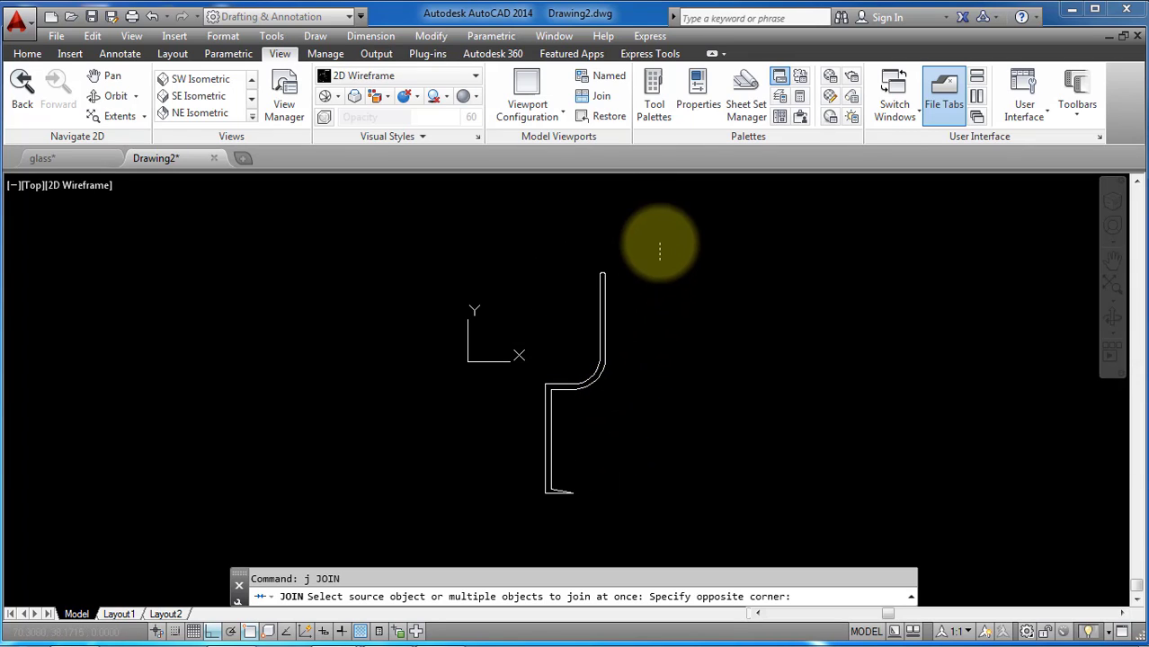
pyautogui.click(497, 511)
pyautogui.press('Return')
pyautogui.press('Return')
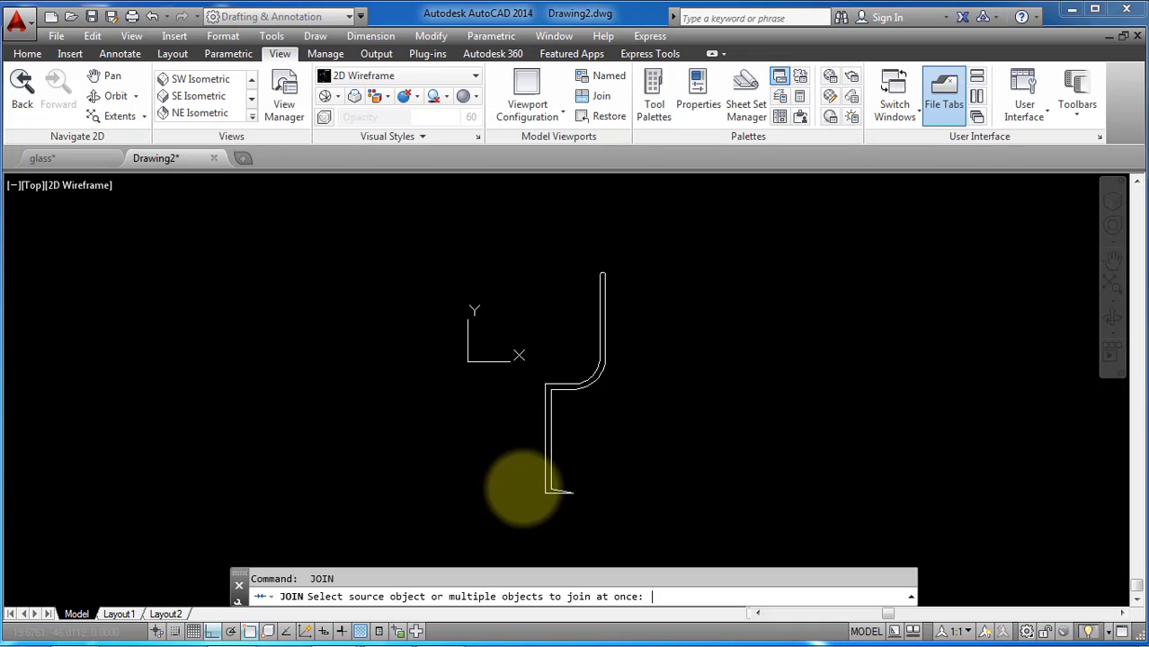
pyautogui.press('Escape')
pyautogui.click(560, 441)
pyautogui.click(692, 410)
pyautogui.press('Escape')
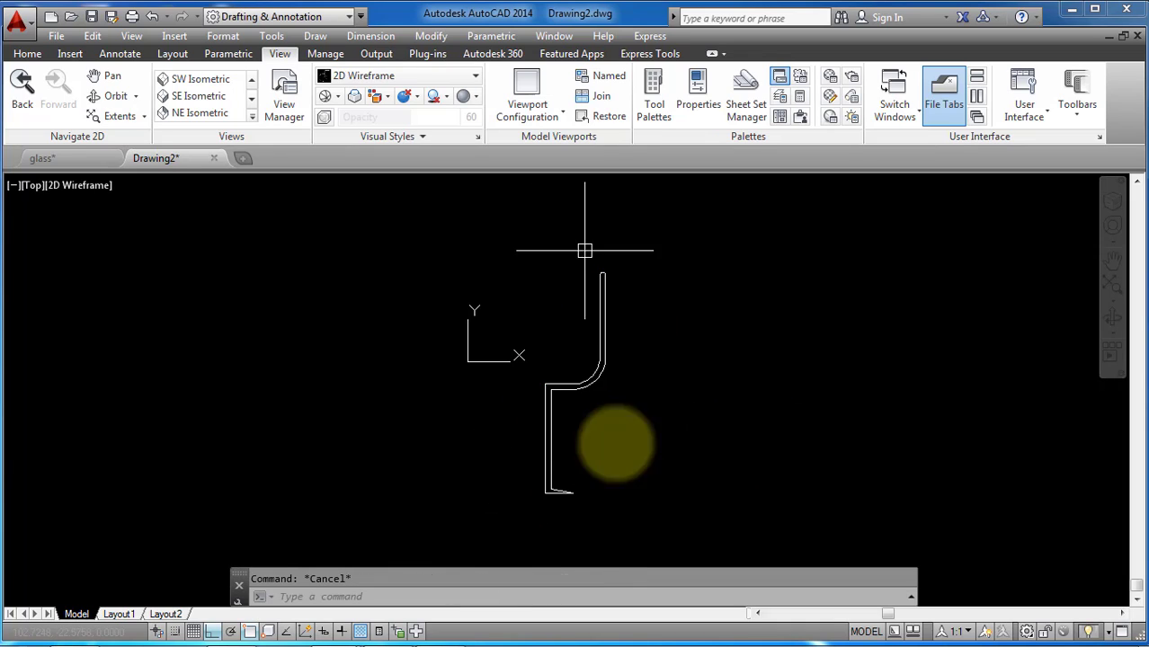
pyautogui.write('re')
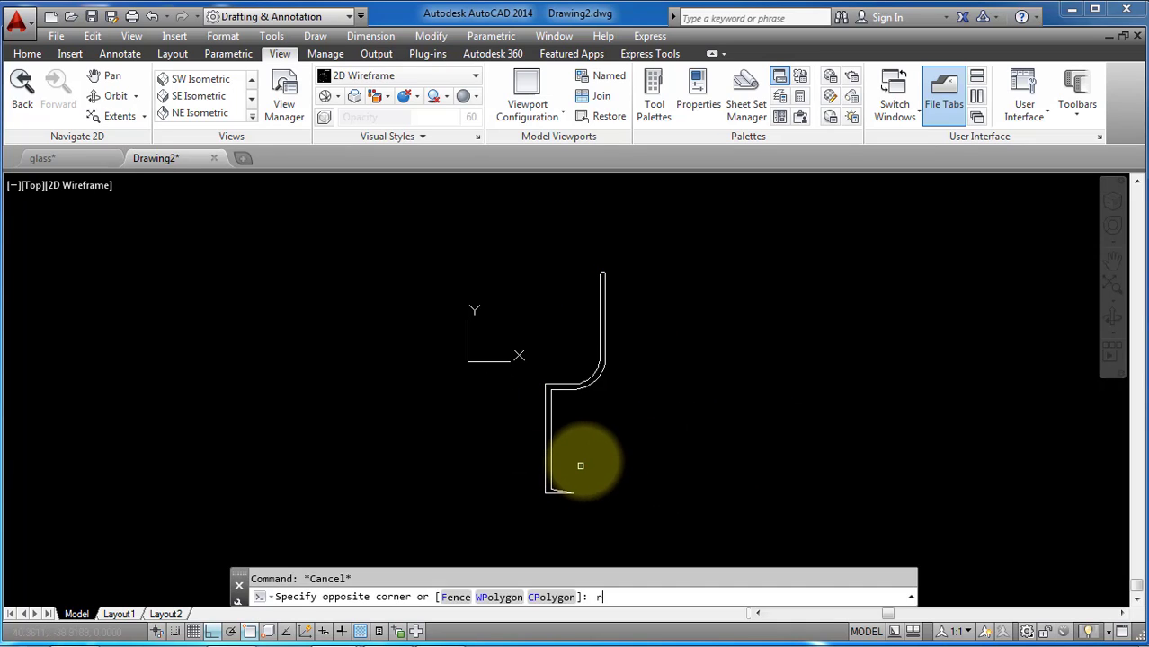
pyautogui.write('v')
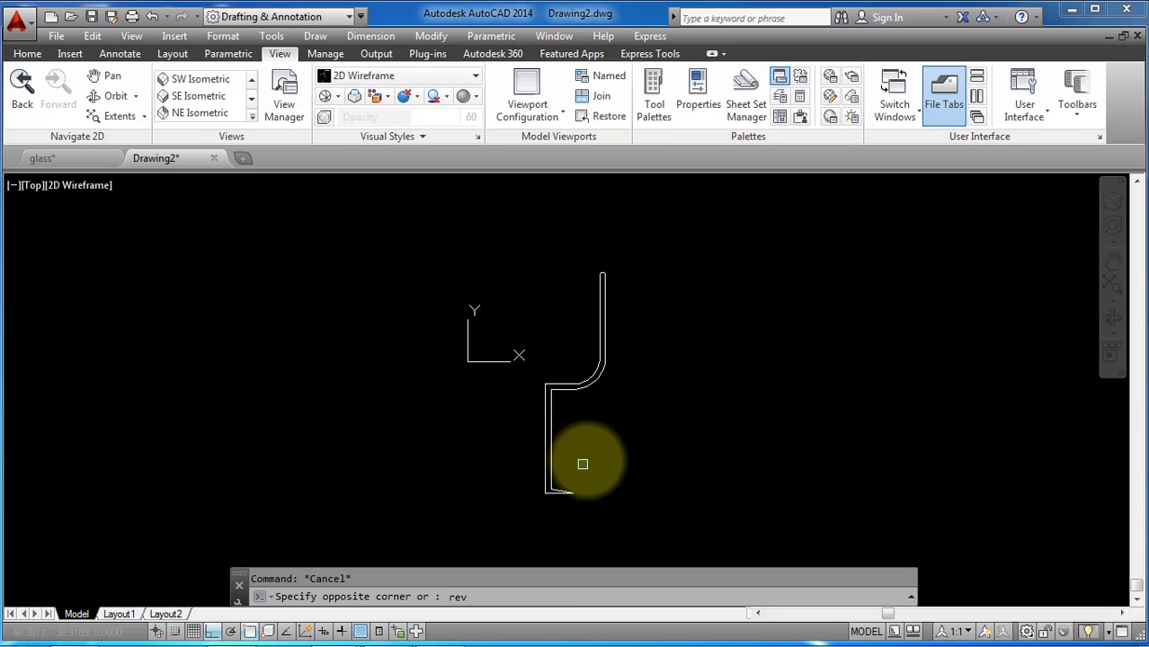
pyautogui.click(578, 470)
pyautogui.press('Return')
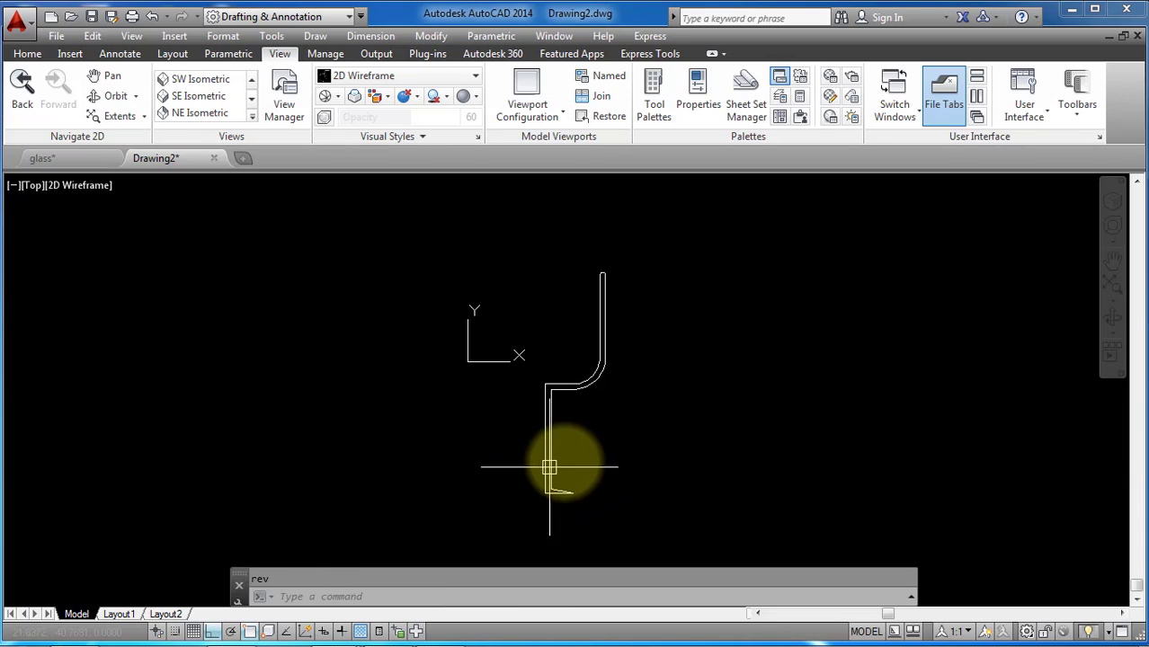
# Revolve the joined glass profile 360 degrees about a vertical axis through the base's inner corner and switch to the SW Isometric view
pyautogui.write('re')
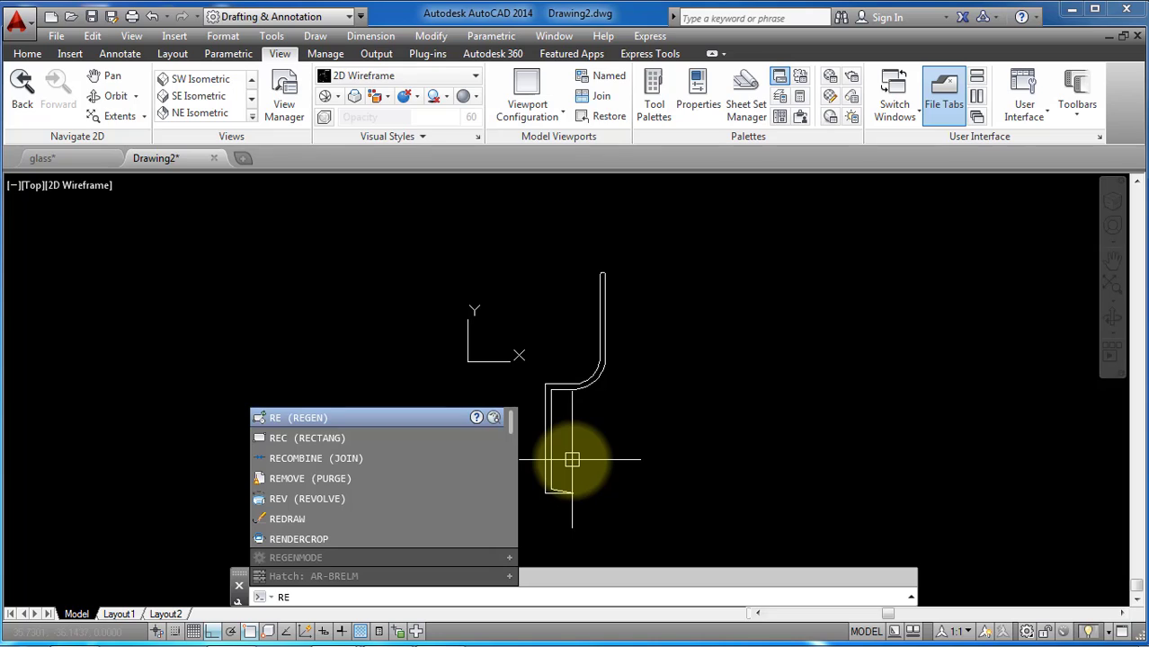
pyautogui.write('v')
pyautogui.press('Return')
pyautogui.click(641, 241)
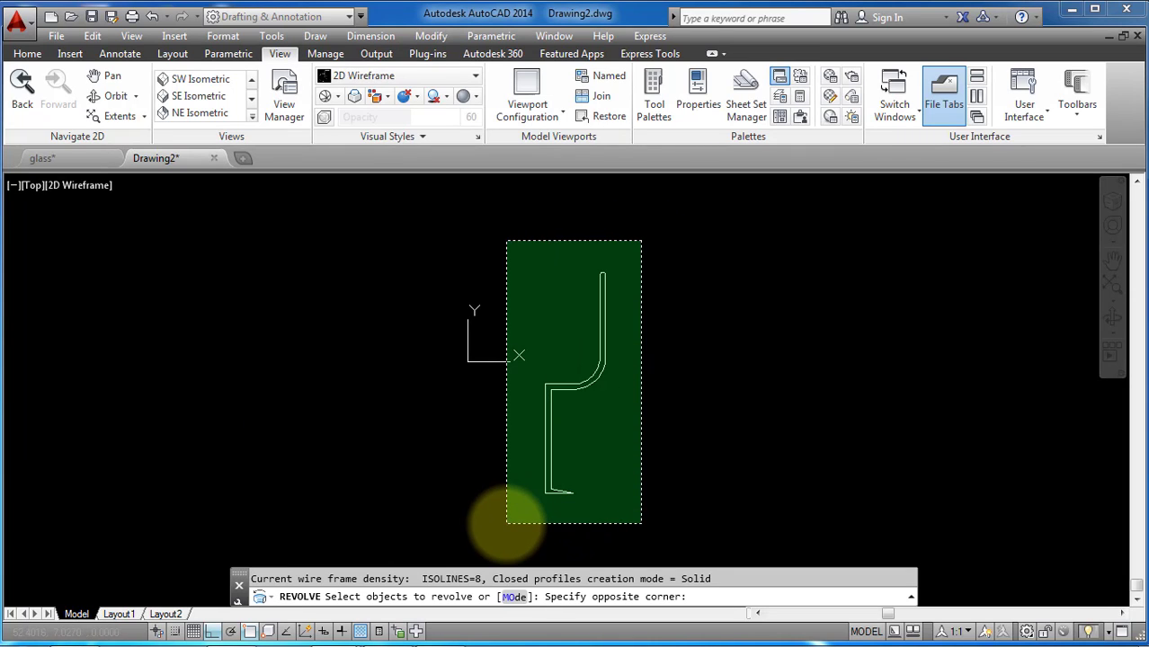
pyautogui.click(505, 518)
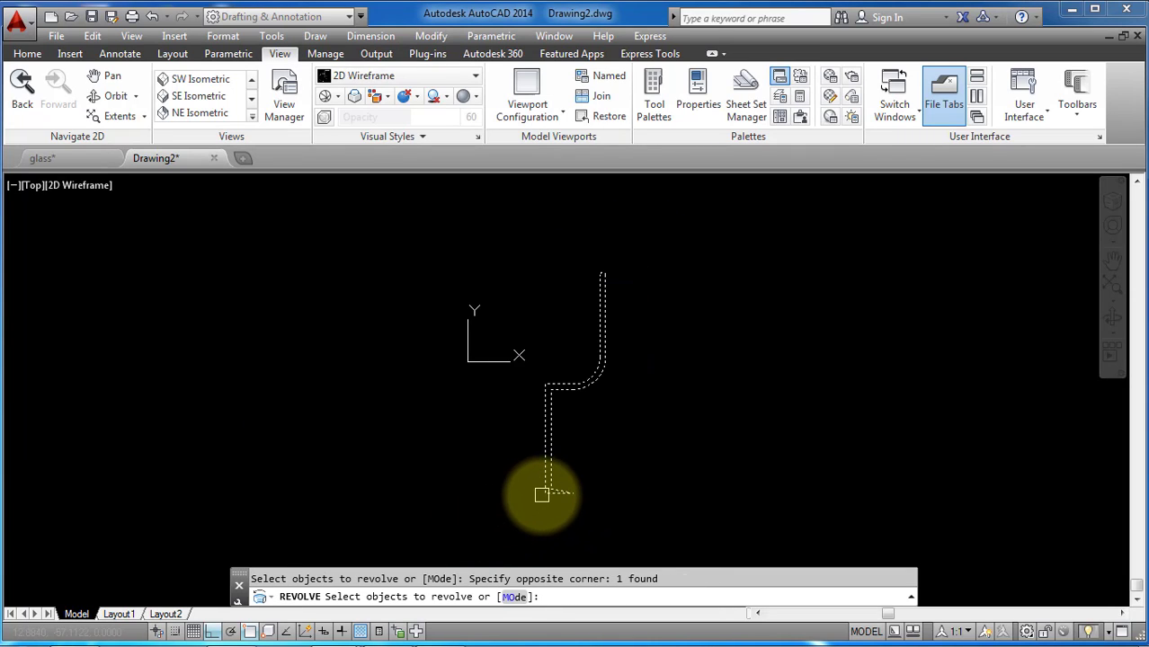
pyautogui.press('Return')
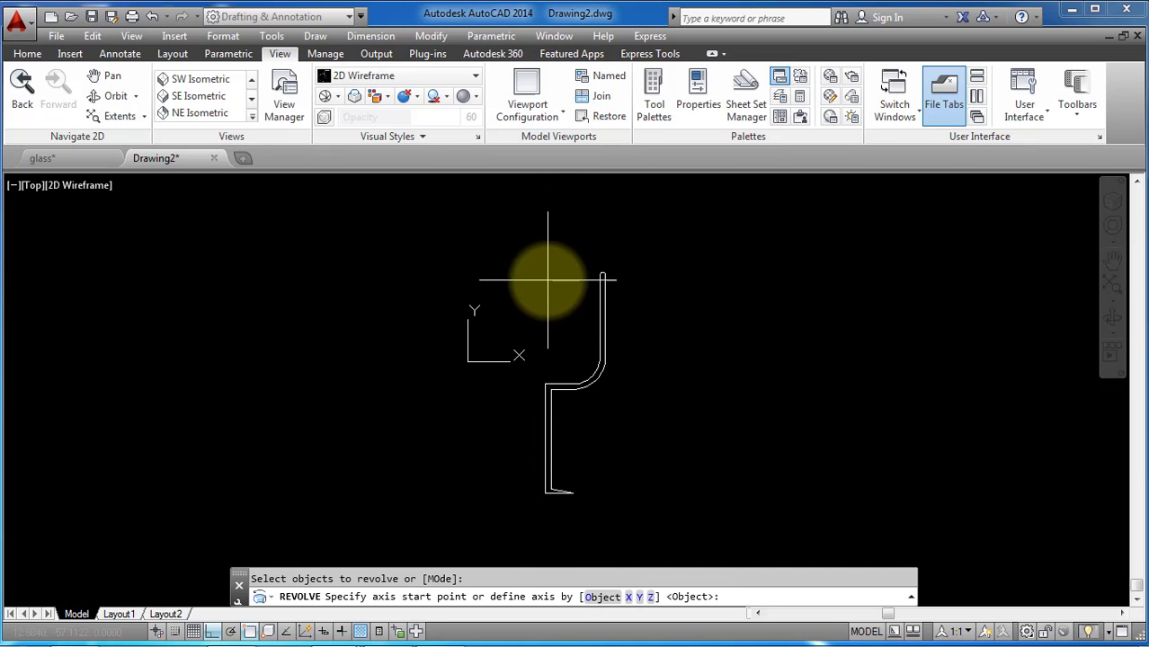
pyautogui.click(545, 494)
pyautogui.click(559, 236)
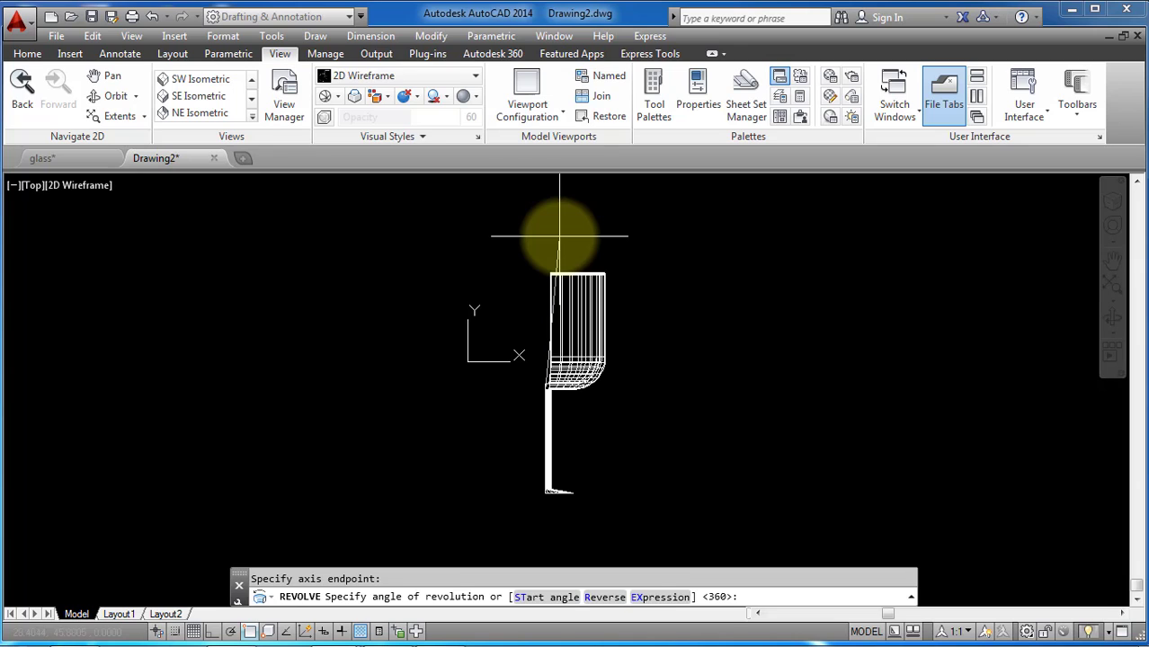
pyautogui.press('Return')
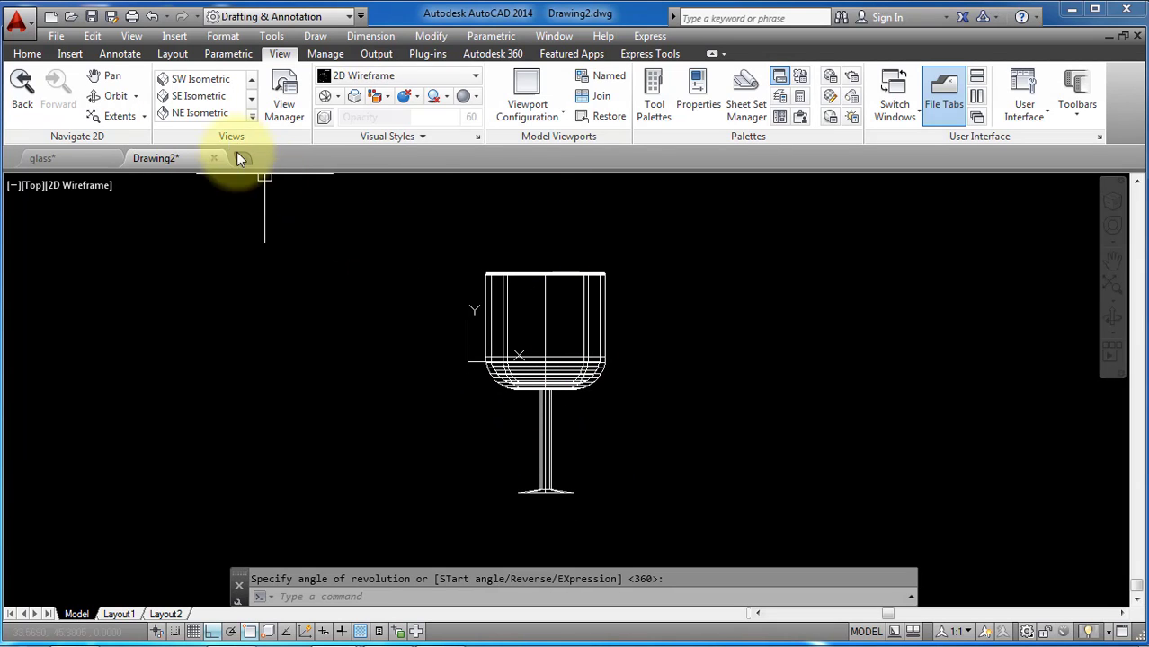
pyautogui.click(214, 80)
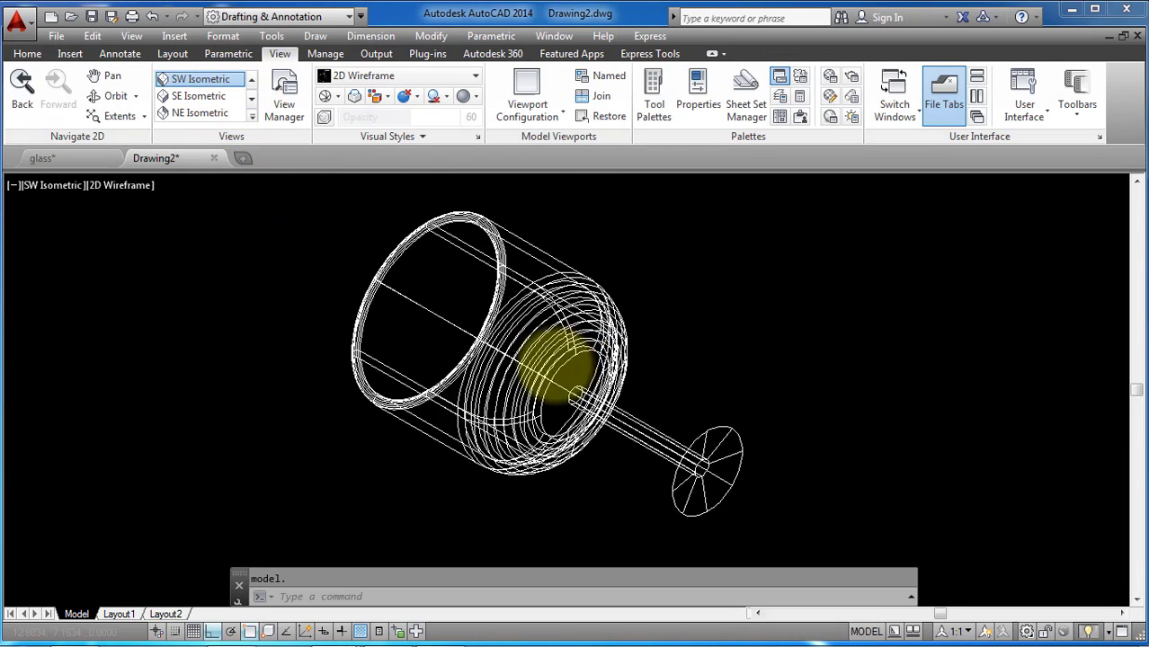
pyautogui.scroll(-3, 567, 360)
pyautogui.write('ro')
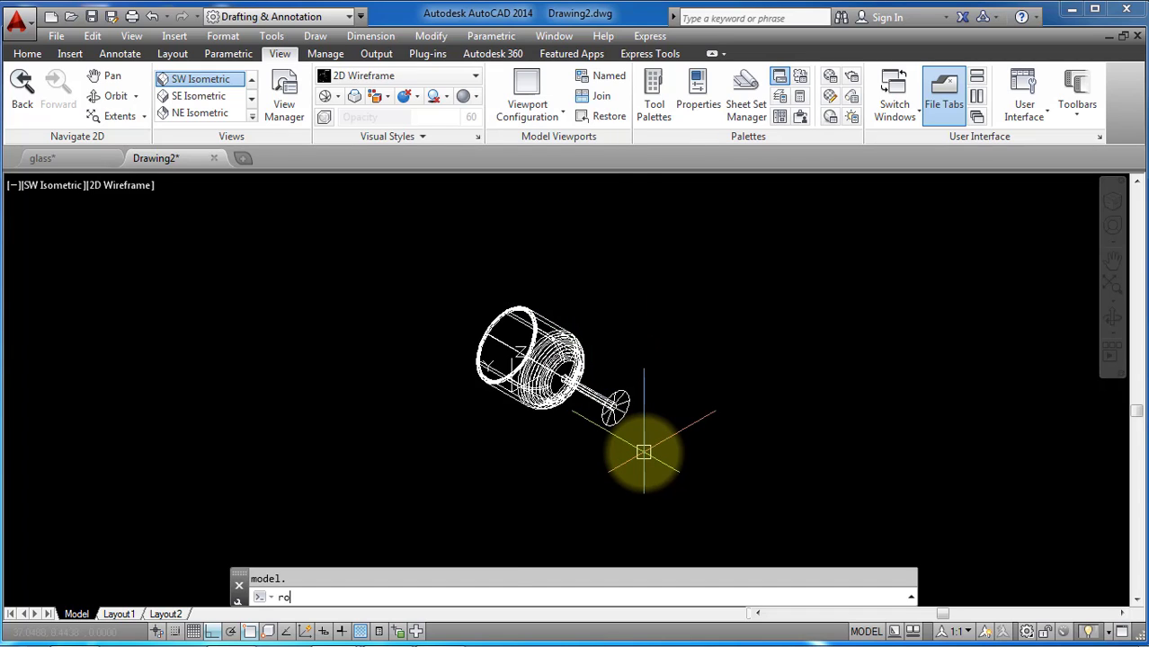
pyautogui.click(342, 514)
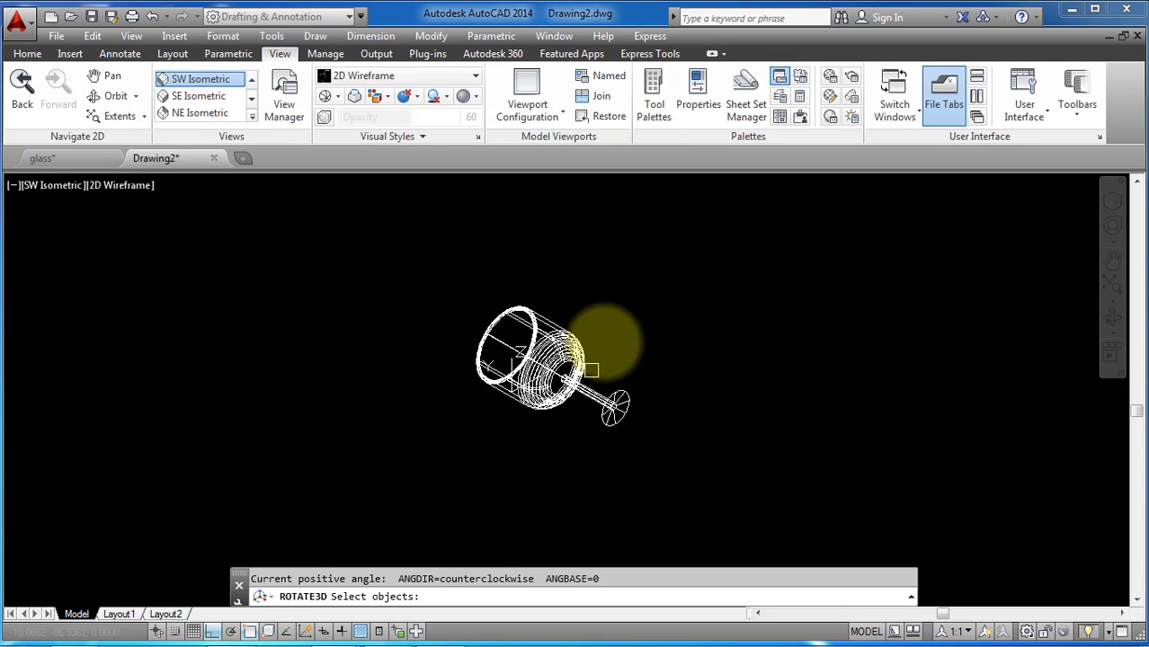
pyautogui.click(670, 249)
pyautogui.click(393, 467)
pyautogui.press('Return')
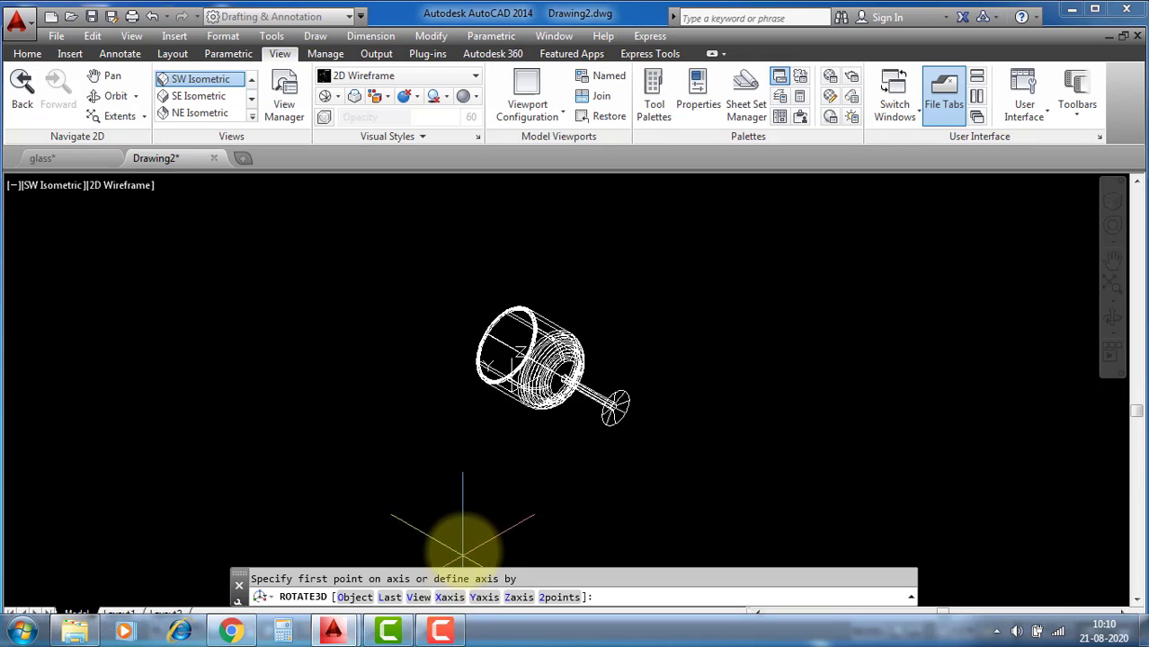
pyautogui.write('x')
pyautogui.press('Return')
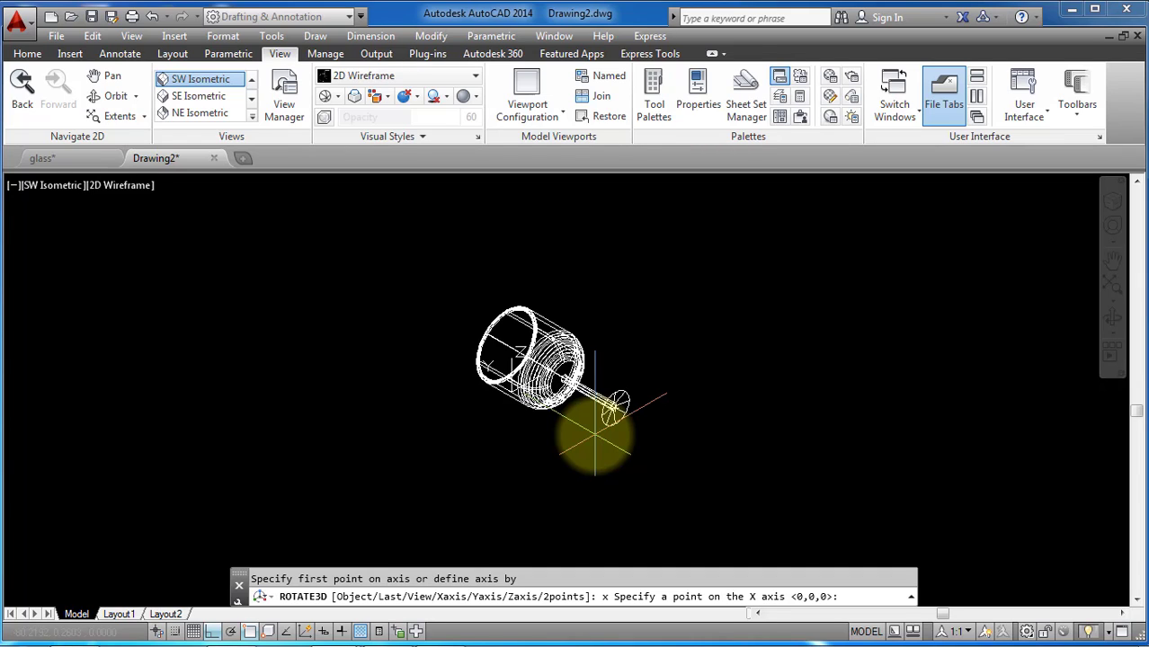
pyautogui.press('Escape')
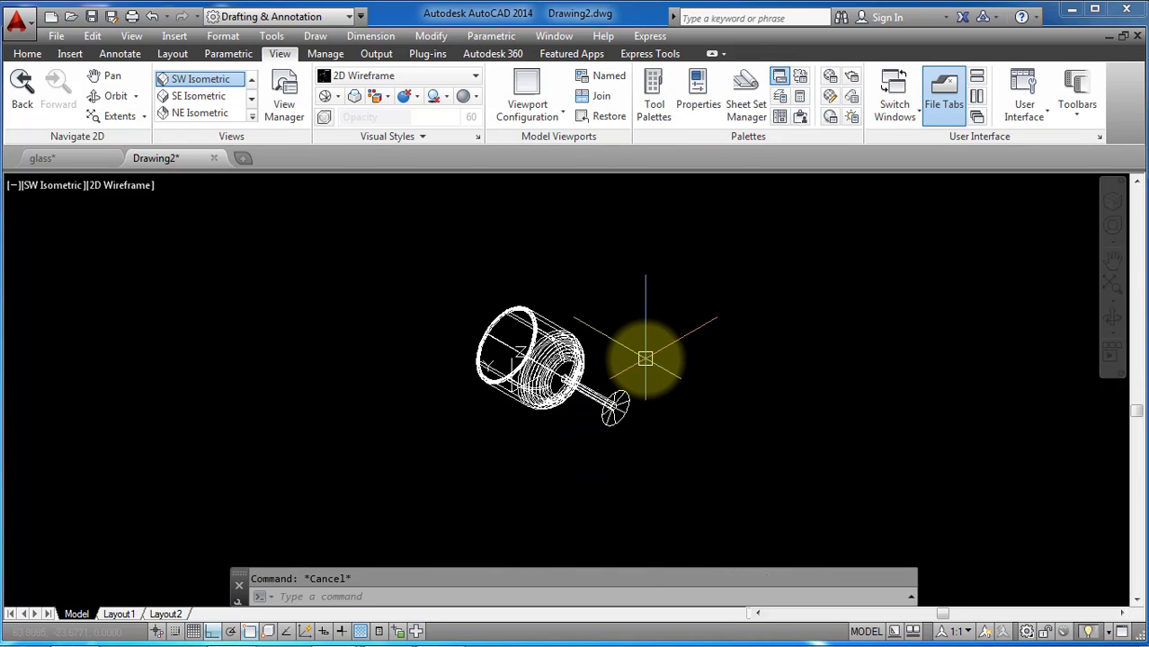
# Stand the glass upright by rotating it 90 degrees in 3D about the X axis through its base
pyautogui.write('ro')
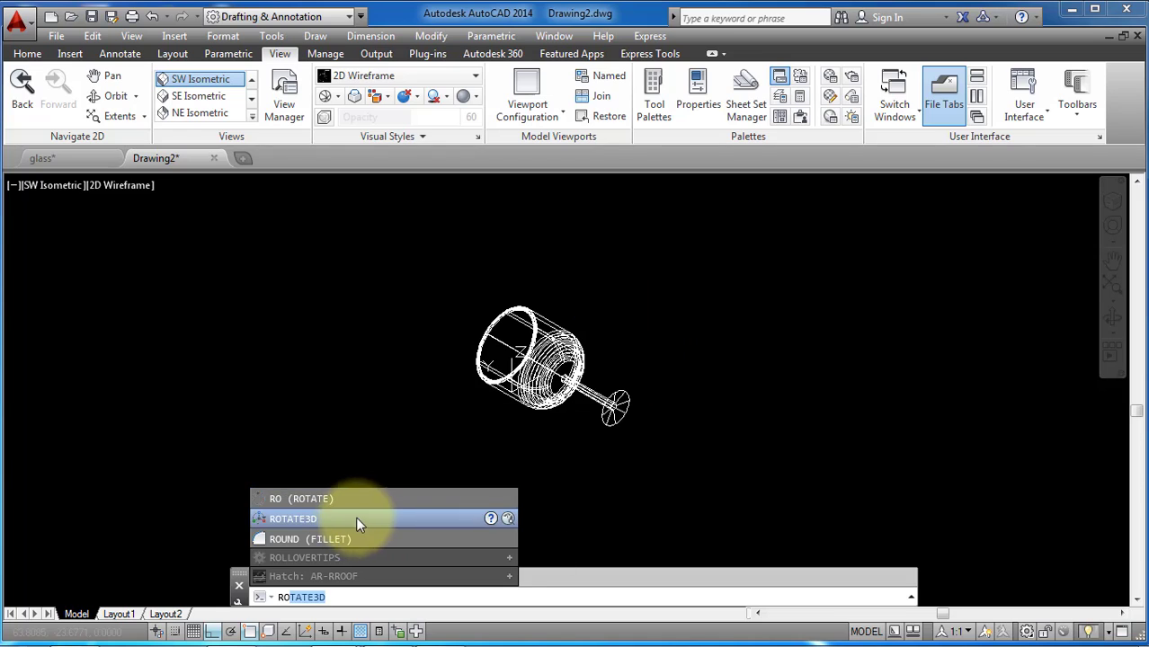
pyautogui.click(356, 519)
pyautogui.click(649, 241)
pyautogui.click(375, 460)
pyautogui.press('Return')
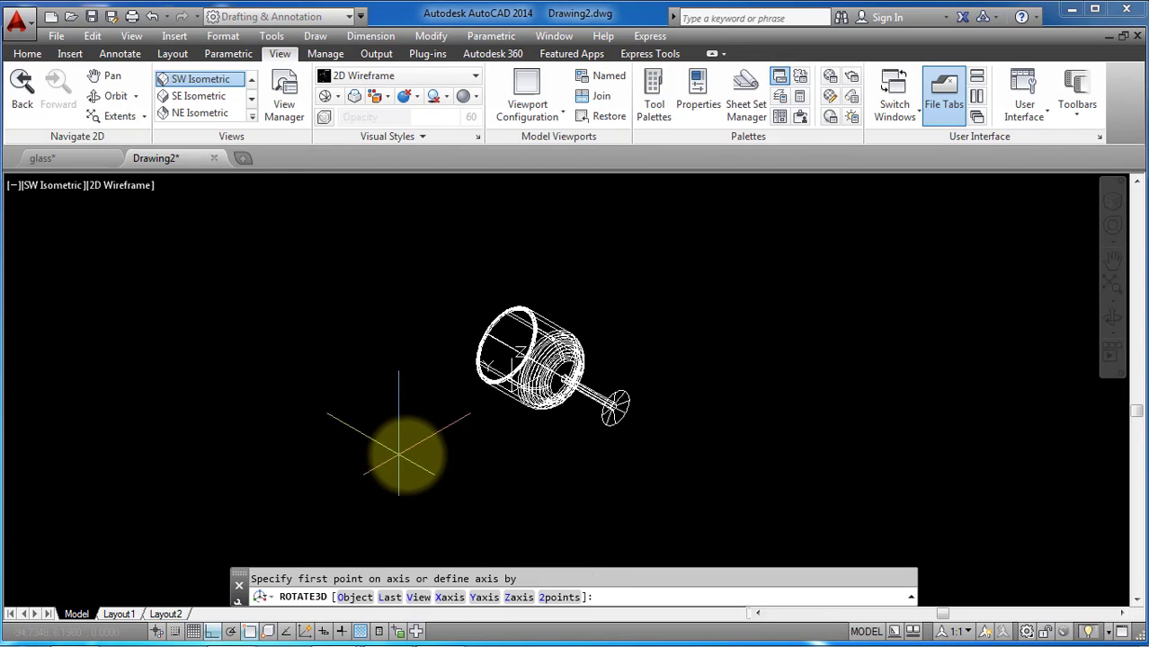
pyautogui.click(441, 599)
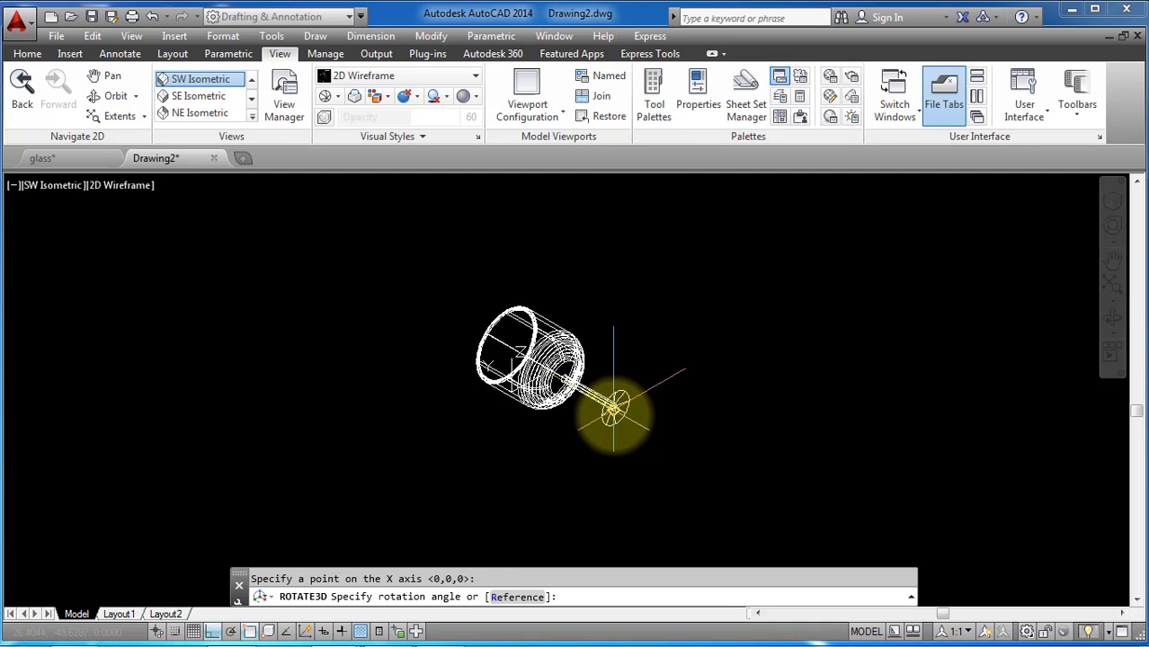
pyautogui.press('Return')
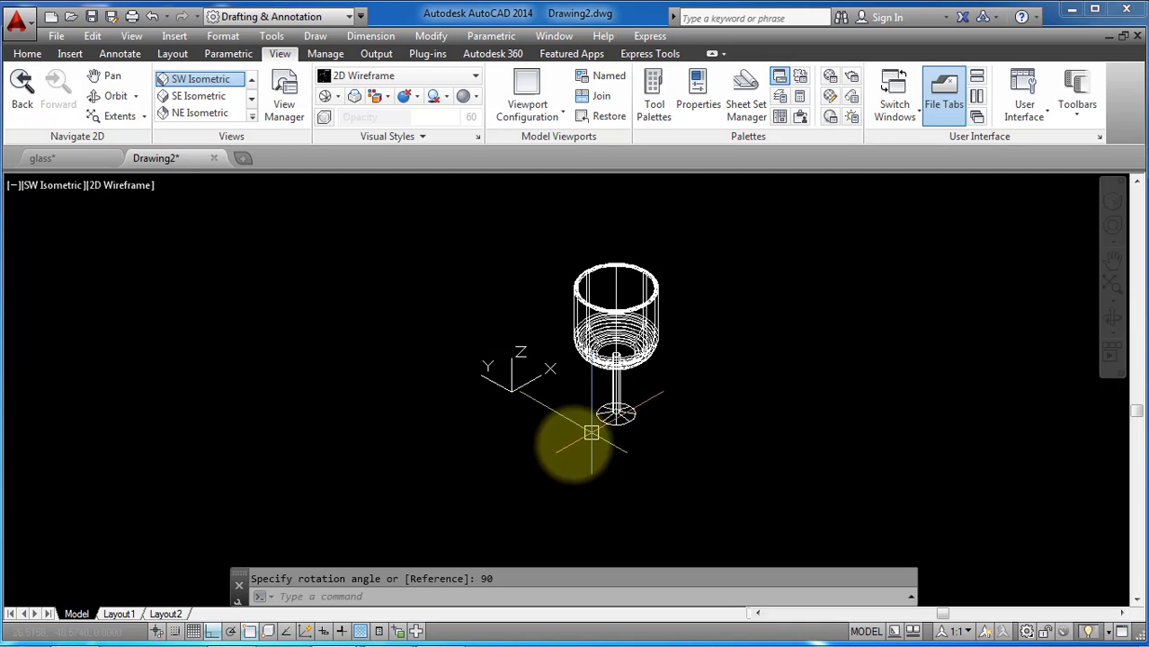
# Examine the upright wireframe glass up close and from a distance
pyautogui.scroll(6, 587, 288)
pyautogui.scroll(-4, 474, 315)
pyautogui.scroll(4, 648, 331)
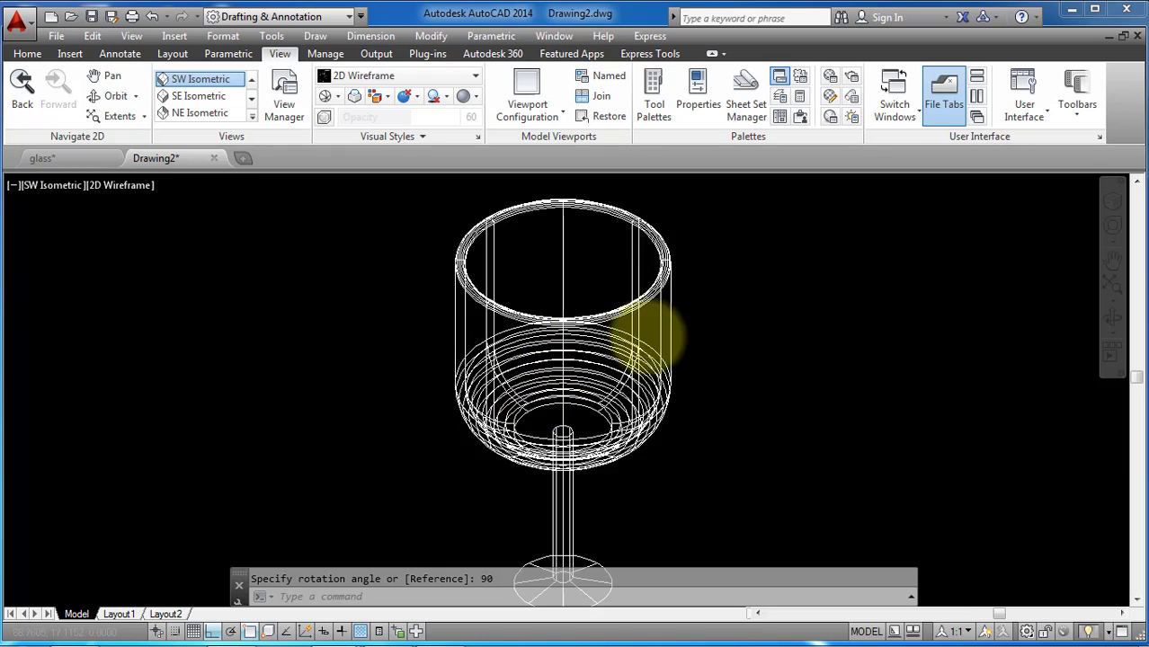
pyautogui.scroll(-4, 672, 334)
pyautogui.scroll(-2, 629, 382)
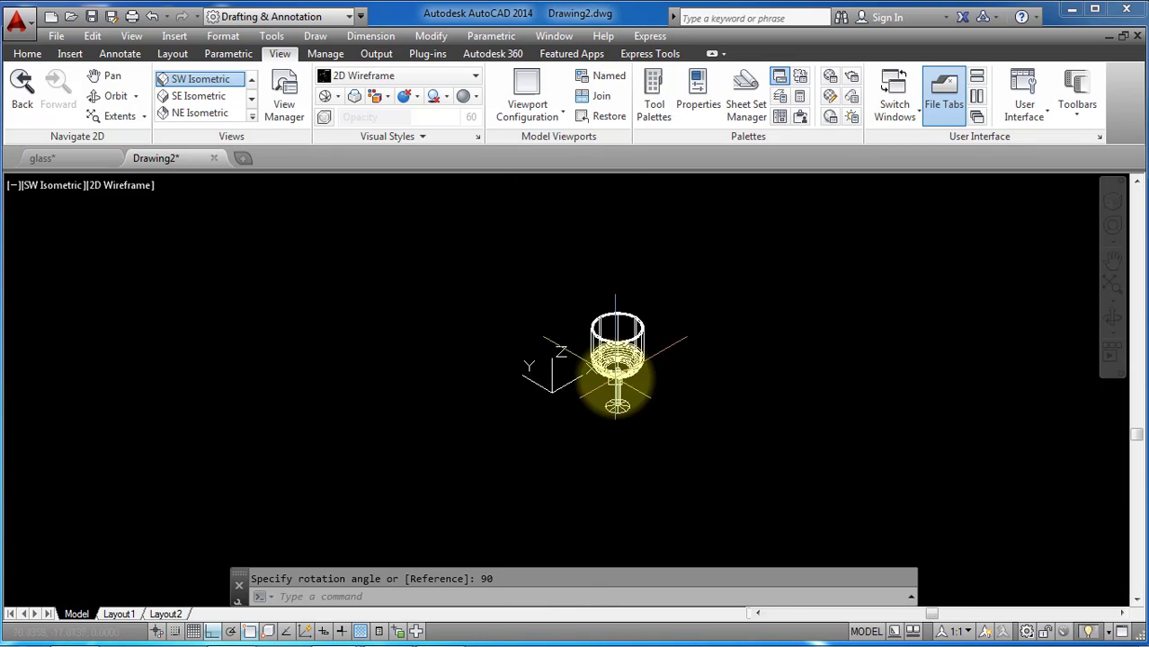
pyautogui.scroll(3, 654, 390)
pyautogui.scroll(-2, 461, 359)
pyautogui.scroll(3, 546, 362)
pyautogui.scroll(-4, 548, 365)
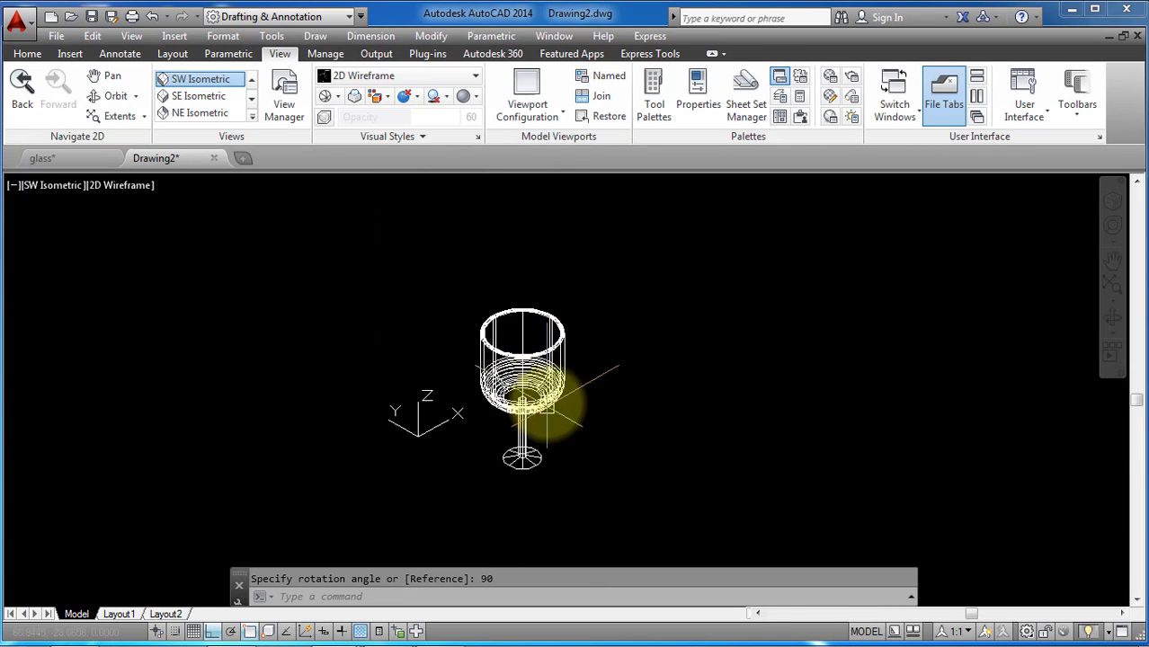
# Inspect the glass in the Realistic visual style from an orbited viewpoint and return to 2D Wireframe
pyautogui.click(436, 79)
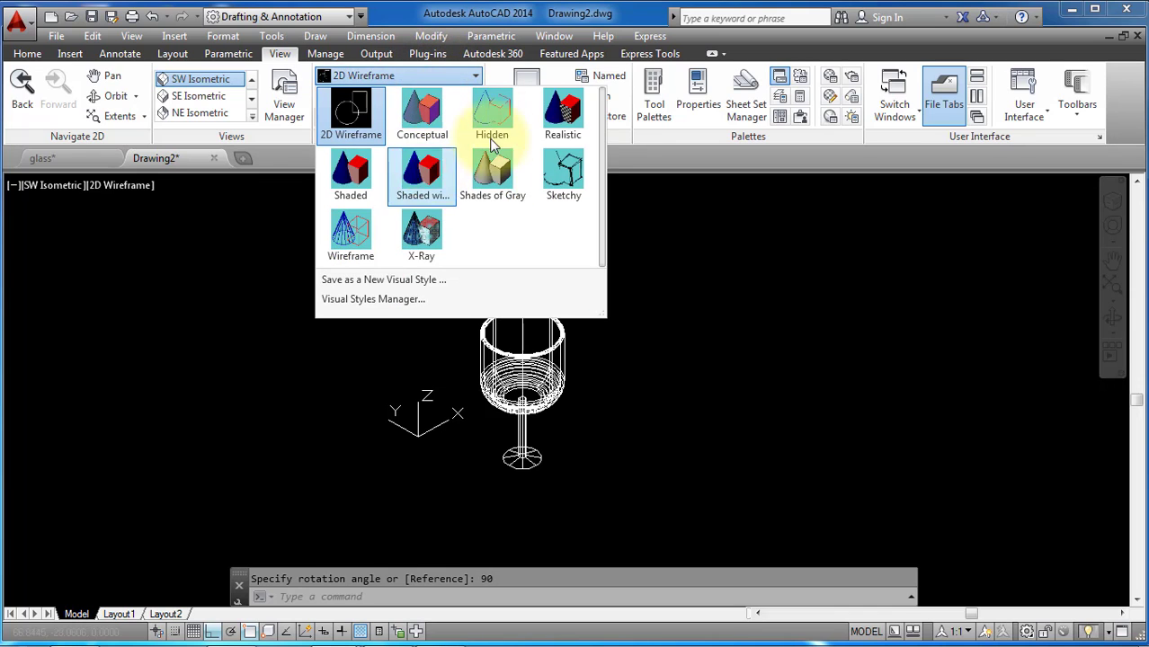
pyautogui.click(558, 109)
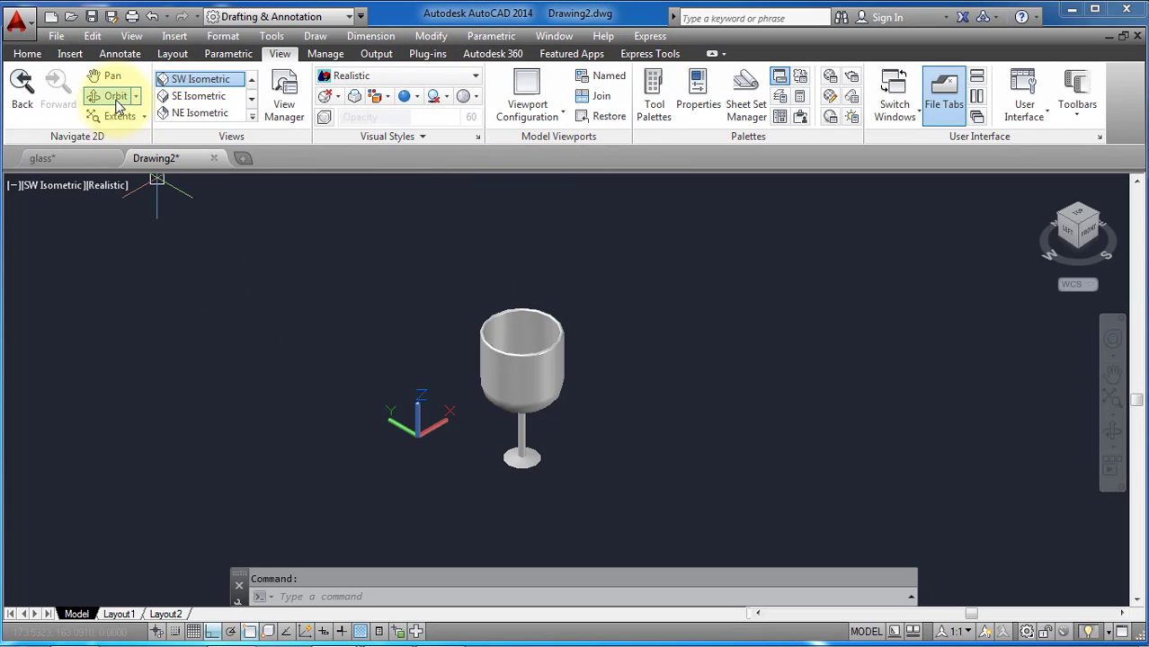
pyautogui.click(115, 97)
pyautogui.moveTo(457, 367); pyautogui.dragTo(473, 261)
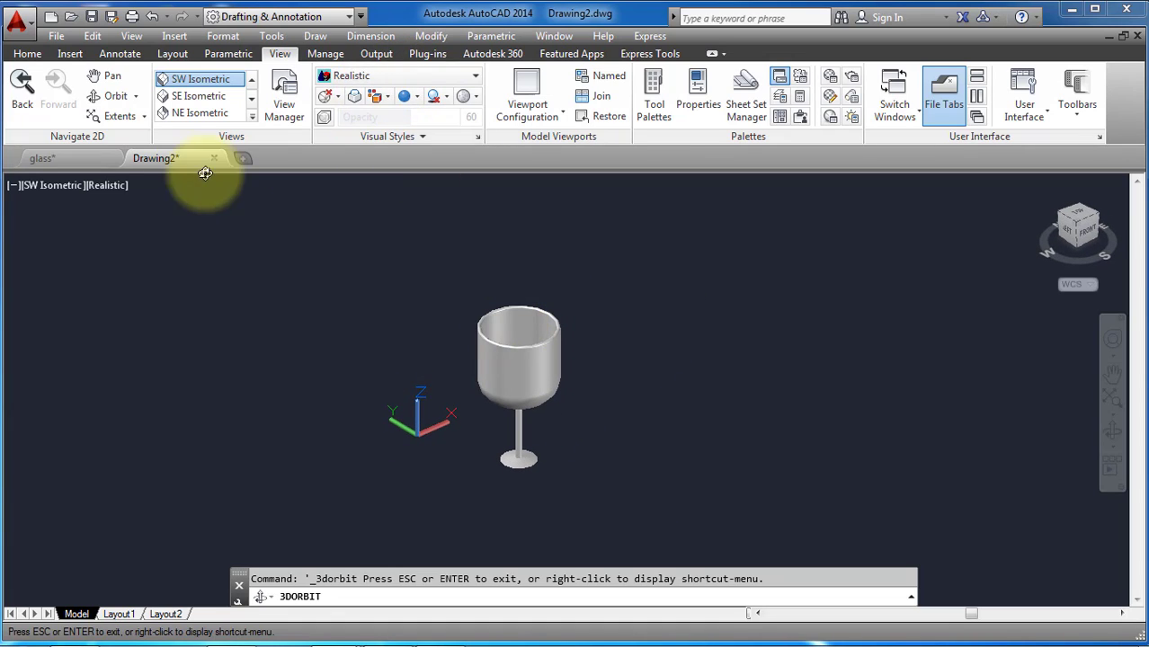
pyautogui.click(373, 76)
pyautogui.click(361, 106)
# Copy the glass twice along the negative Y direction to form a row of three glasses
pyautogui.scroll(2, 519, 391)
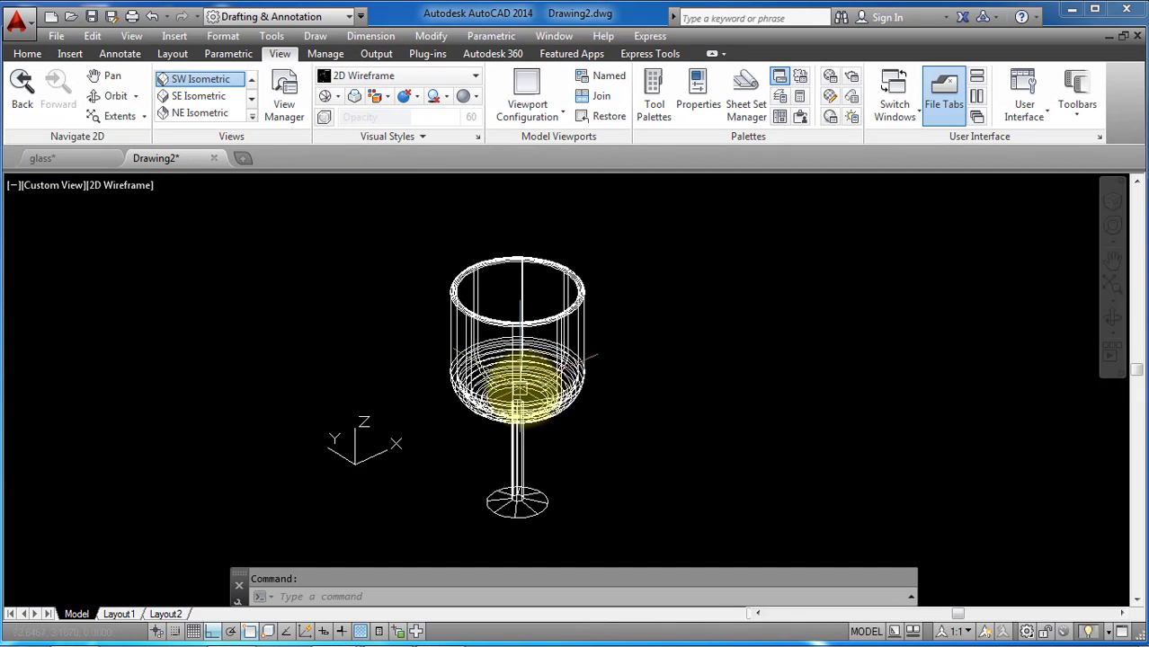
pyautogui.scroll(-4, 543, 310)
pyautogui.click(609, 289)
pyautogui.click(526, 401)
pyautogui.scroll(2, 539, 391)
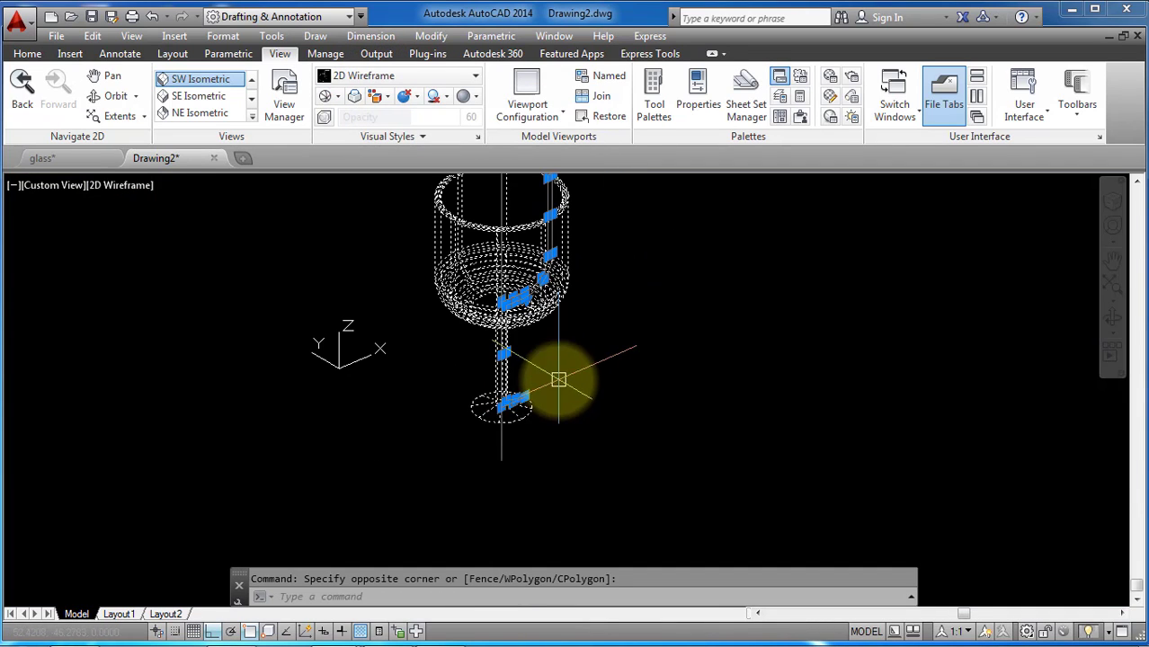
pyautogui.scroll(-1, 508, 483)
pyautogui.write('co')
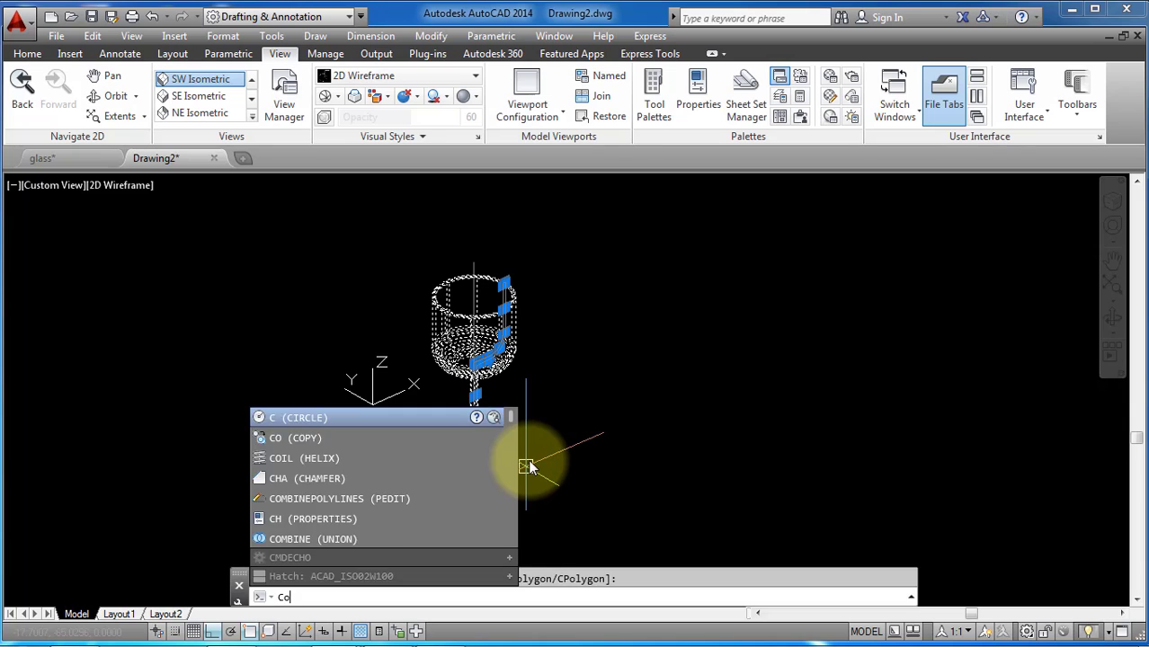
pyautogui.press('Return')
pyautogui.click(491, 428)
pyautogui.click(634, 460)
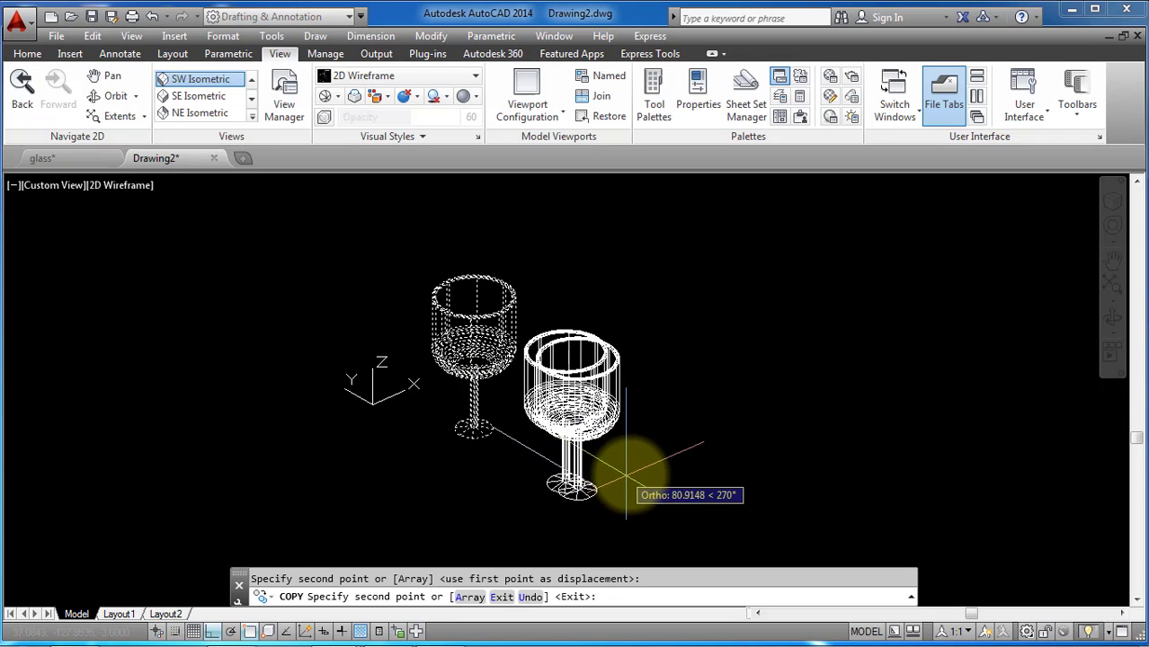
pyautogui.scroll(-2, 661, 468)
pyautogui.click(658, 485)
pyautogui.press('Return')
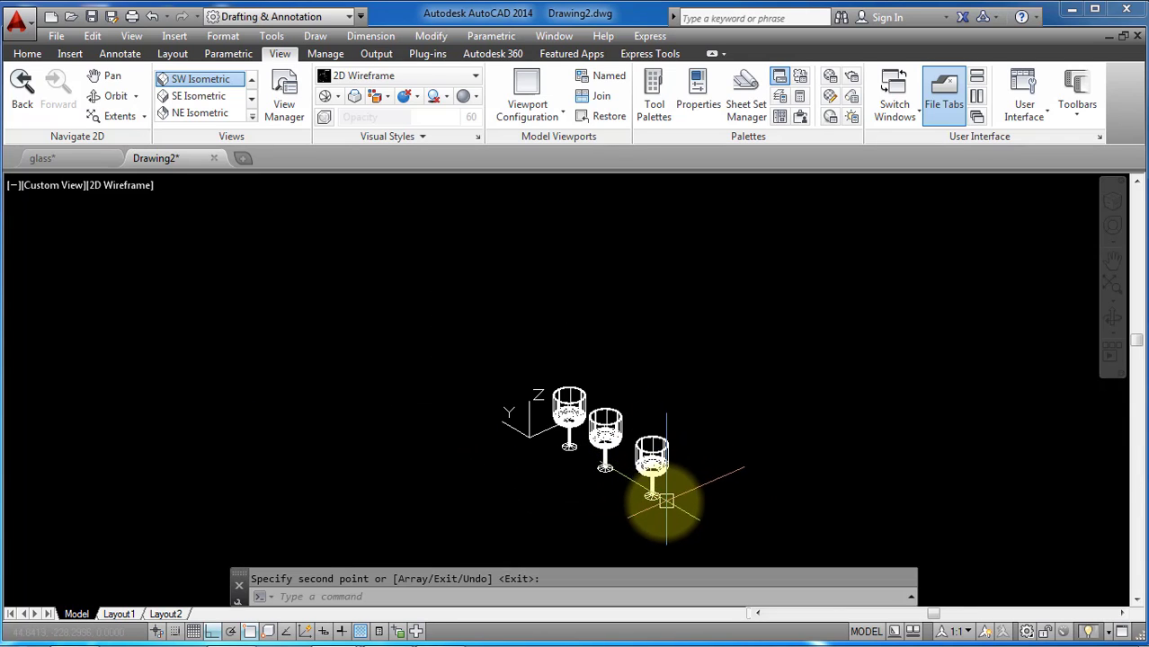
# Examine the row of three wireframe glasses at different magnifications
pyautogui.scroll(6, 620, 404)
pyautogui.scroll(-4, 534, 401)
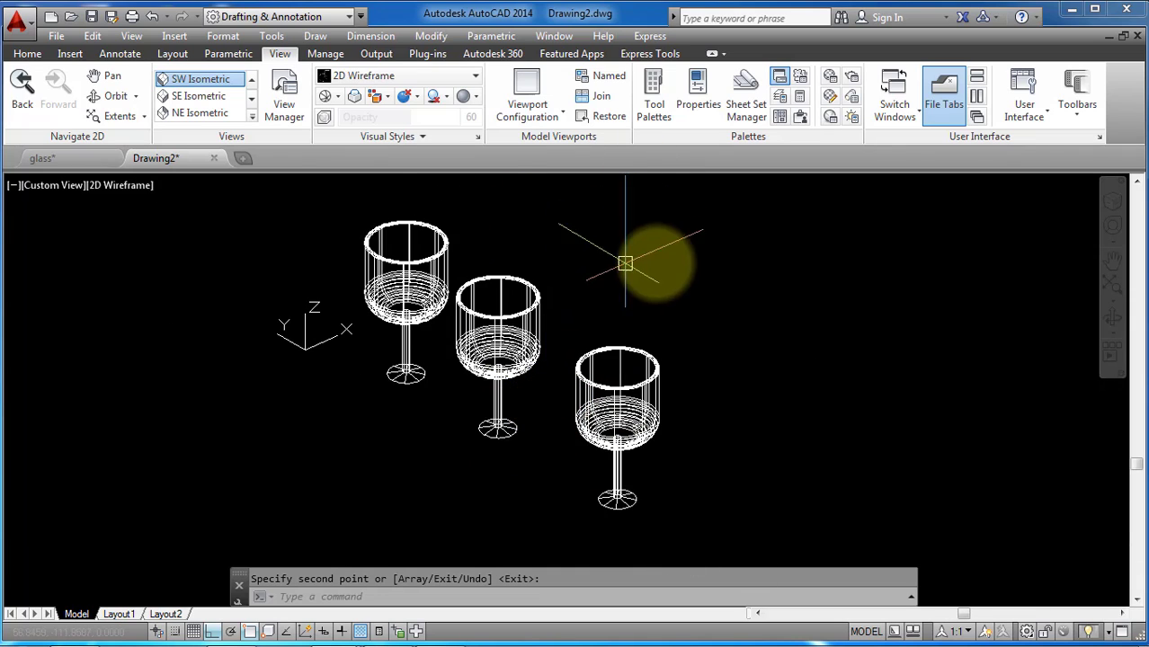
pyautogui.scroll(-3, 560, 260)
pyautogui.scroll(5, 514, 331)
pyautogui.scroll(-3, 517, 378)
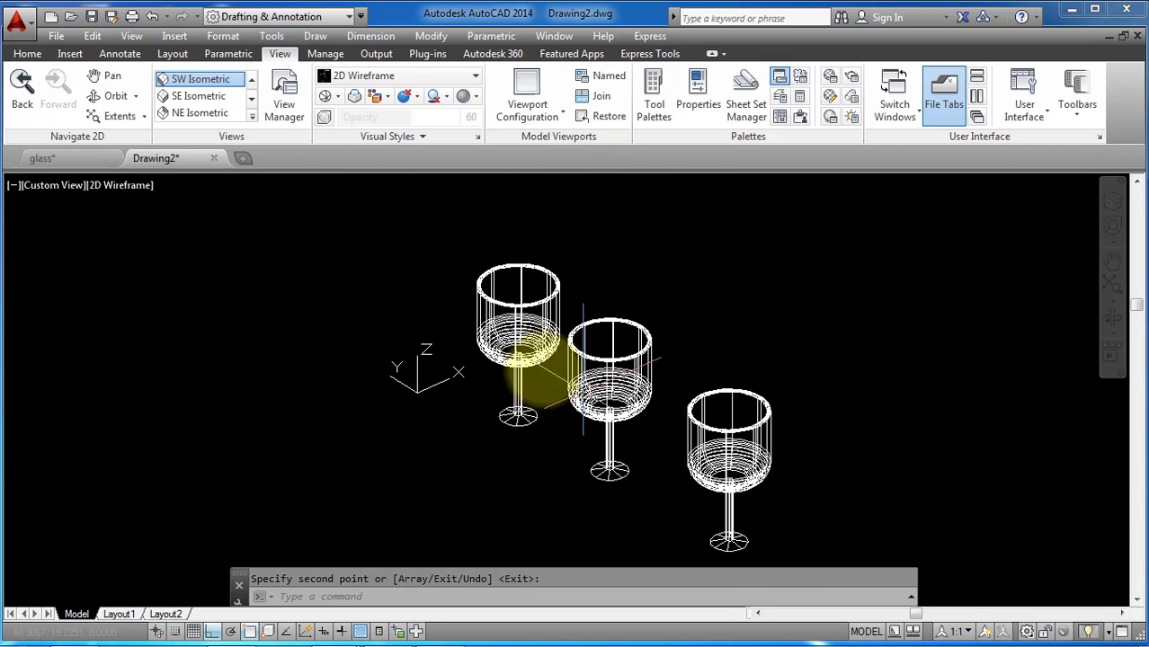
pyautogui.scroll(3, 755, 476)
pyautogui.scroll(-4, 687, 411)
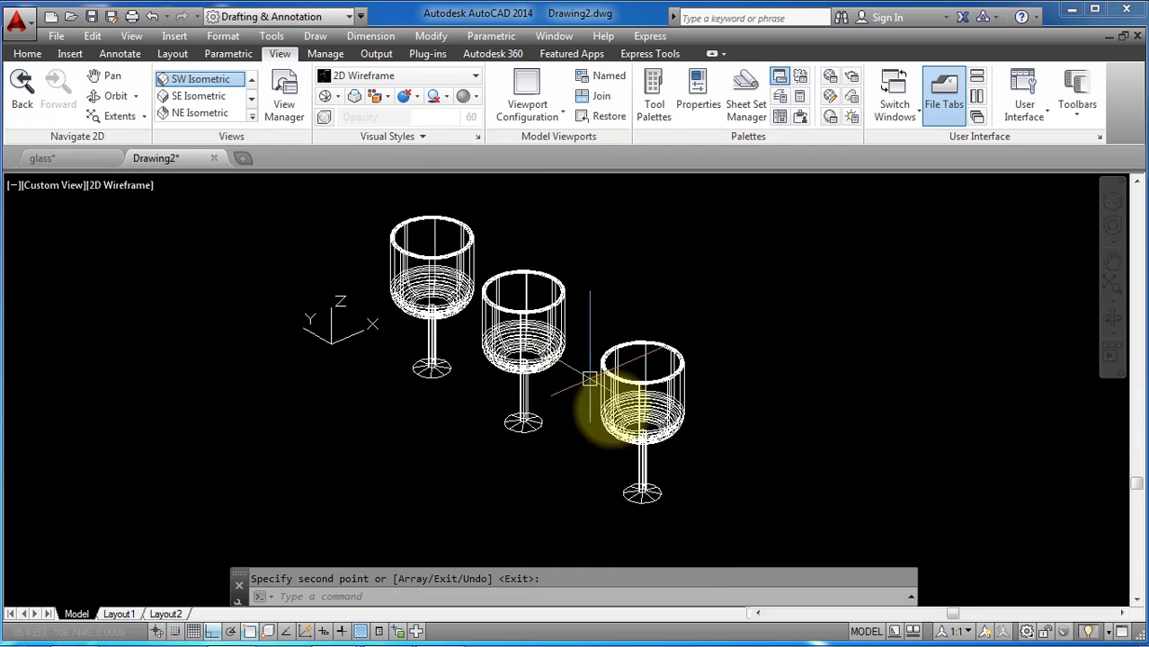
pyautogui.scroll(2, 624, 410)
pyautogui.scroll(-1, 628, 410)
pyautogui.scroll(4, 644, 393)
pyautogui.scroll(-5, 642, 409)
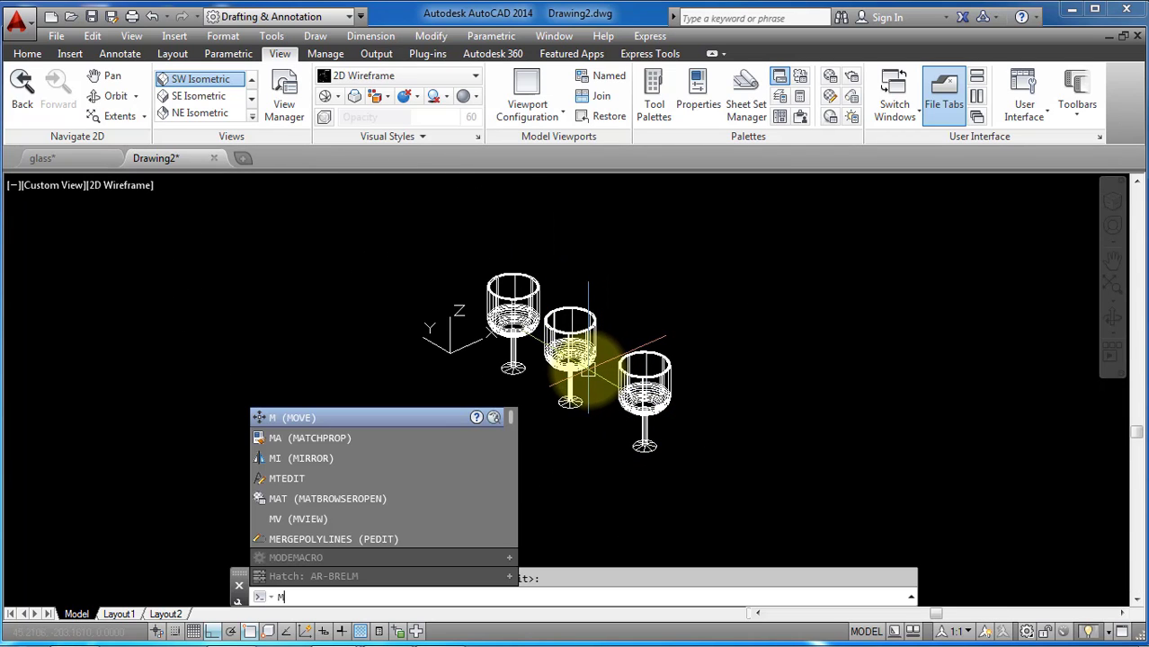
# Display the three glasses in the Realistic visual style
pyautogui.click(425, 79)
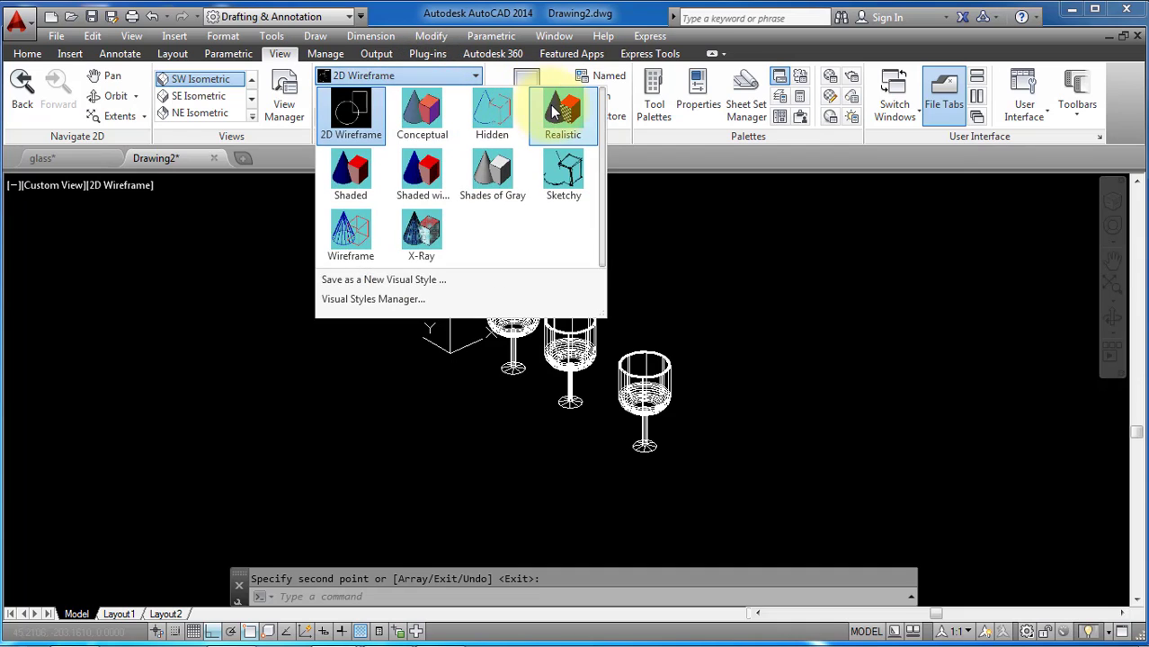
pyautogui.click(561, 112)
pyautogui.scroll(3, 574, 342)
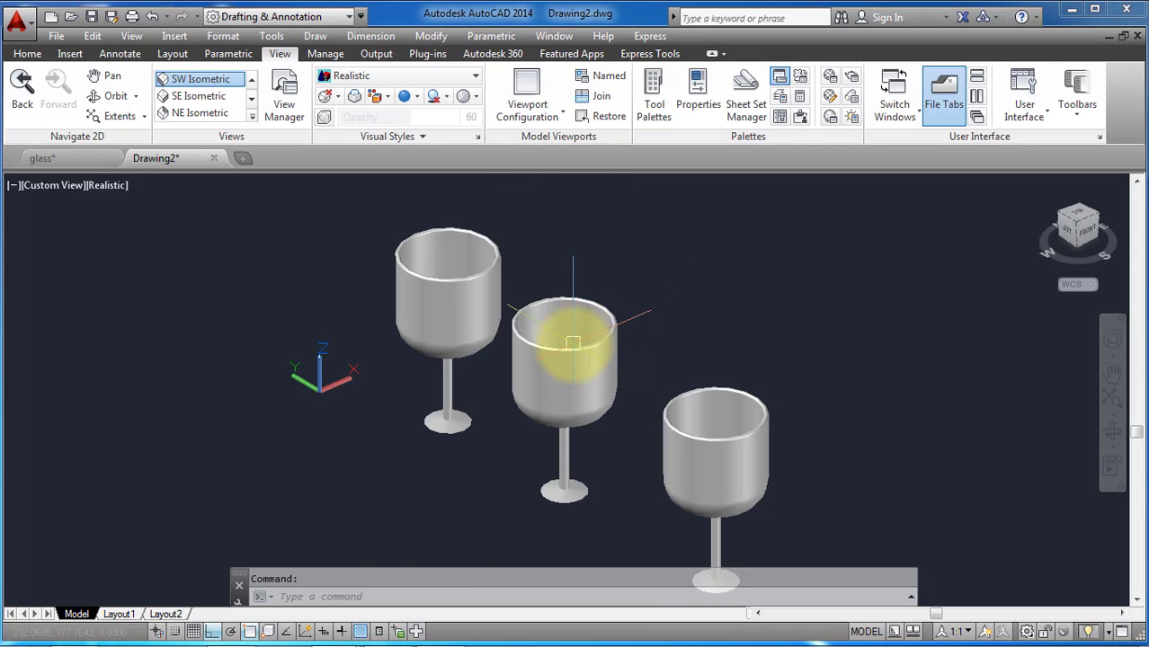
# Open the Materials Browser and search the materials for "glass"
pyautogui.write('mat')
pyautogui.press('Return')
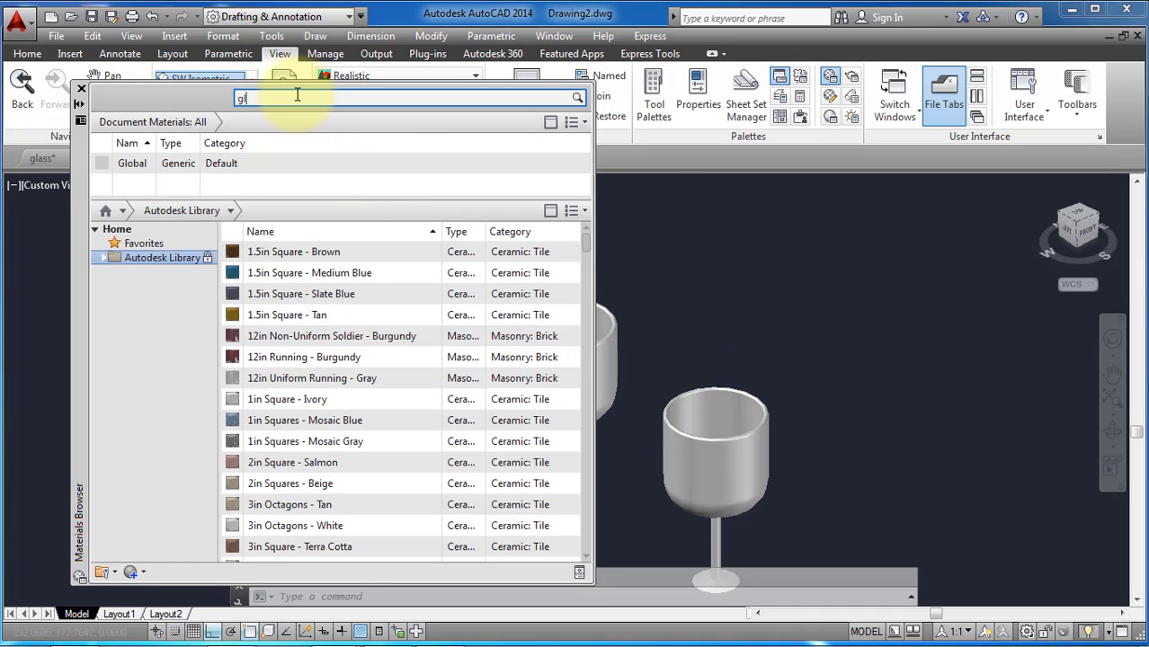
pyautogui.press('Return')
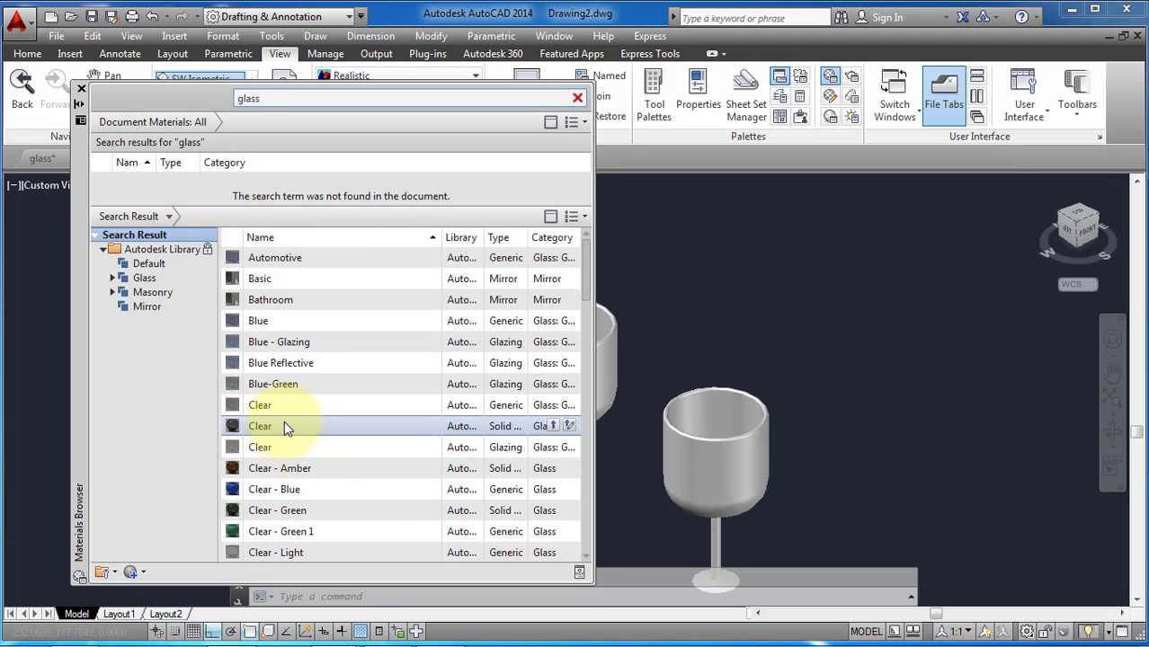
# Apply the Clear glazing material to the front glass of the row
pyautogui.moveTo(711, 462); pyautogui.dragTo(756, 467)
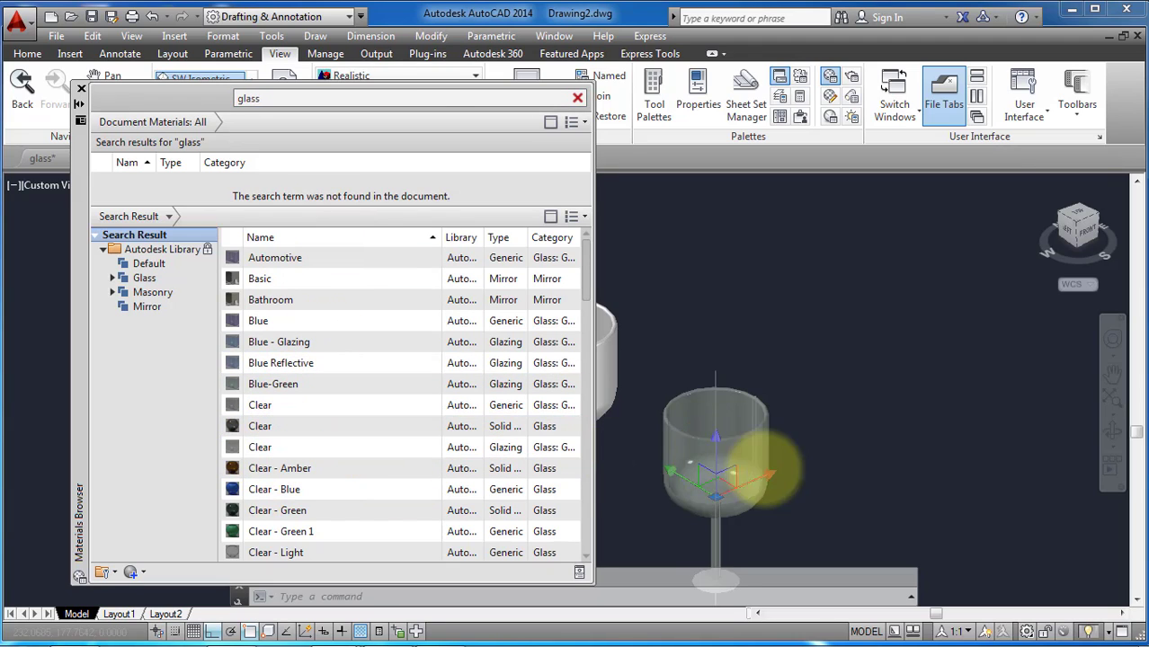
pyautogui.scroll(-3, 809, 432)
pyautogui.scroll(3, 833, 410)
pyautogui.scroll(-3, 796, 448)
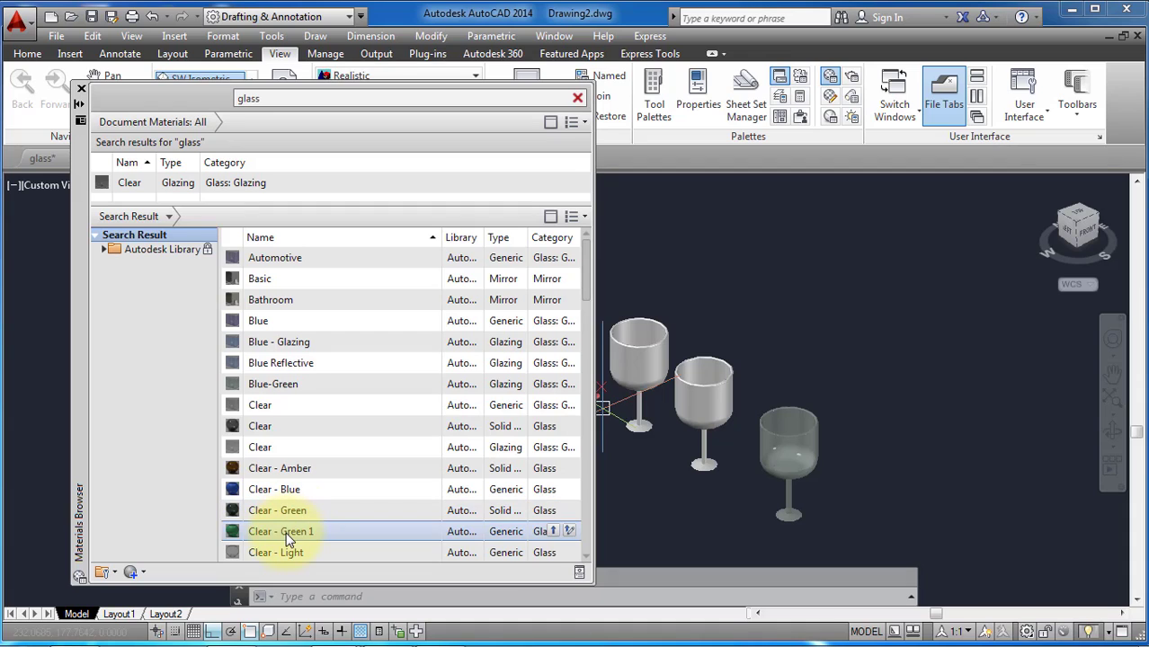
# Apply the Clear - Green 1 material to the middle glass of the row
pyautogui.moveTo(690, 405); pyautogui.dragTo(689, 402)
pyautogui.scroll(5, 693, 376)
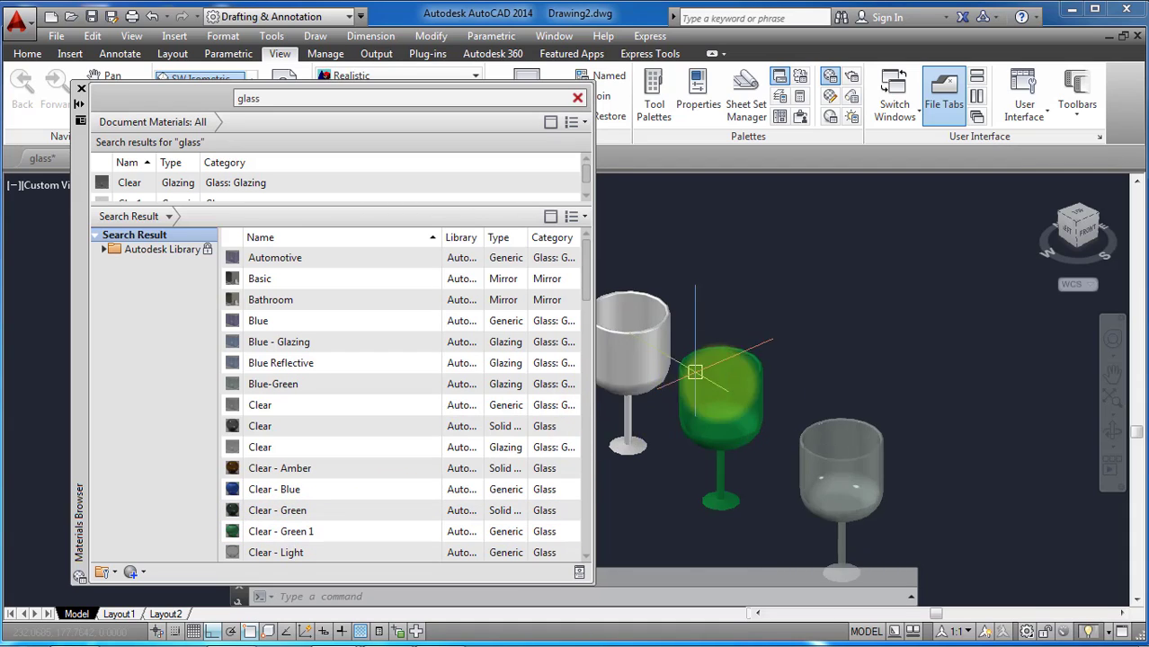
pyautogui.scroll(-2, 893, 349)
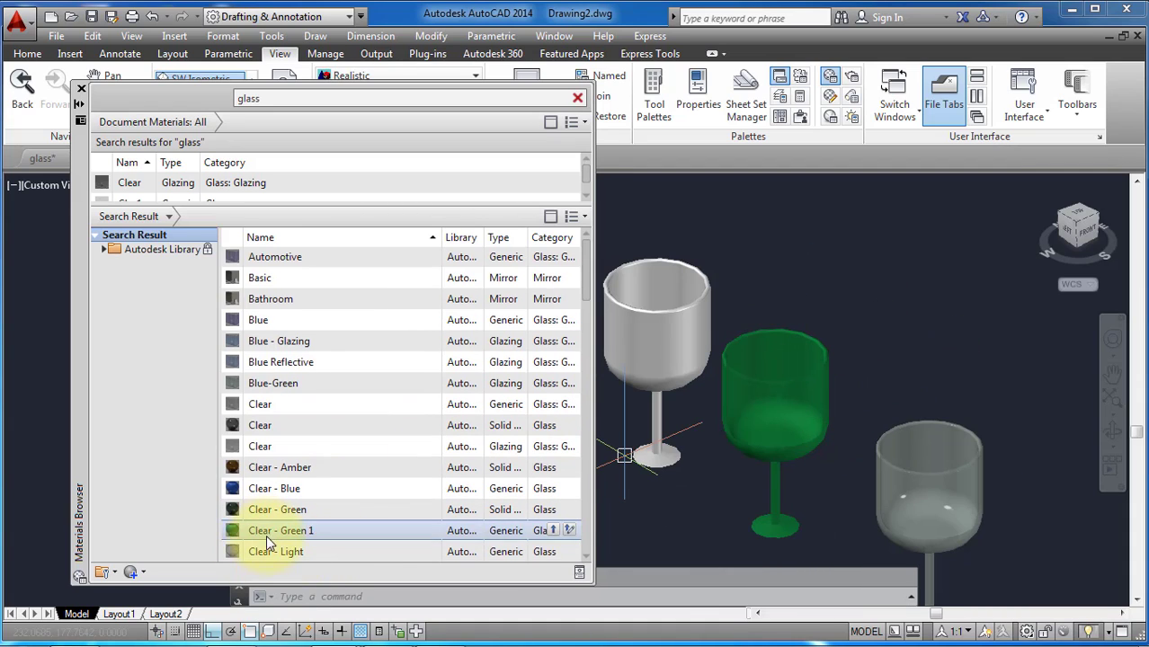
# Apply the Clear - Light material to the rear glass and close the Materials Browser
pyautogui.moveTo(270, 551); pyautogui.dragTo(674, 346)
pyautogui.scroll(-4, 818, 349)
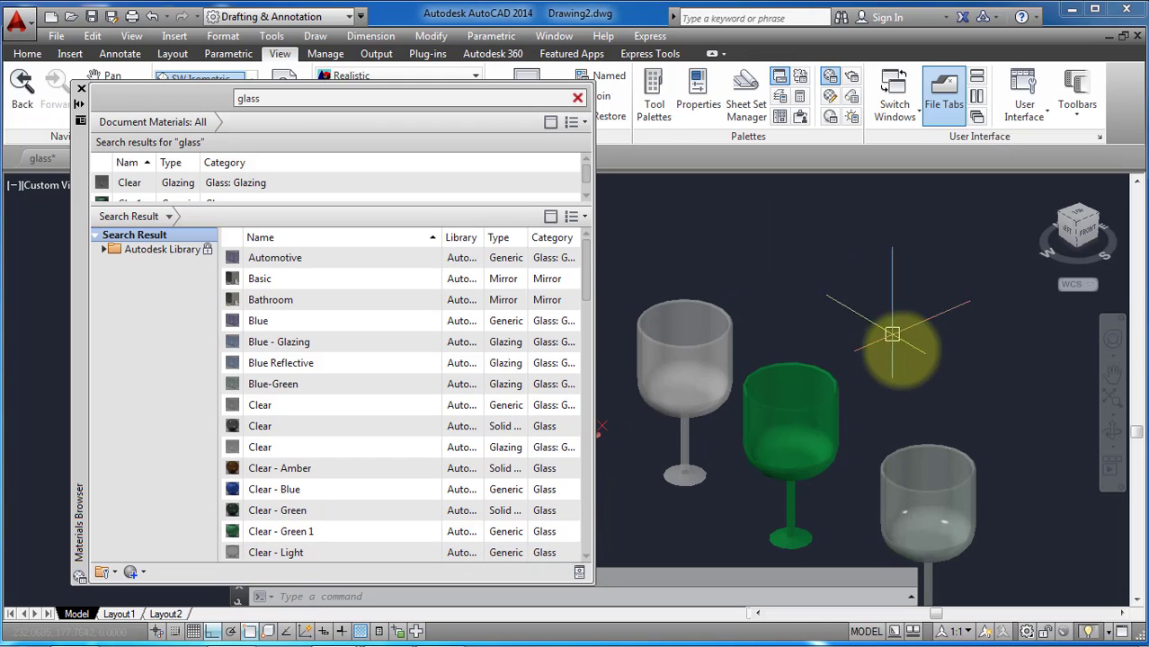
pyautogui.scroll(3, 685, 405)
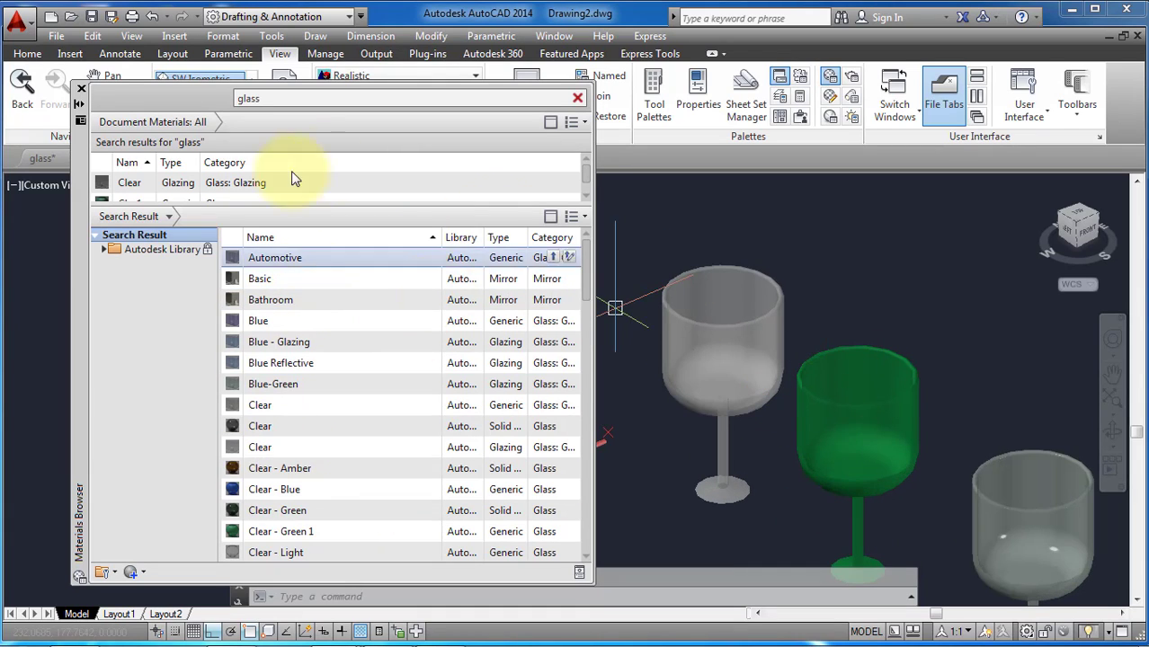
pyautogui.scroll(-1, 291, 180)
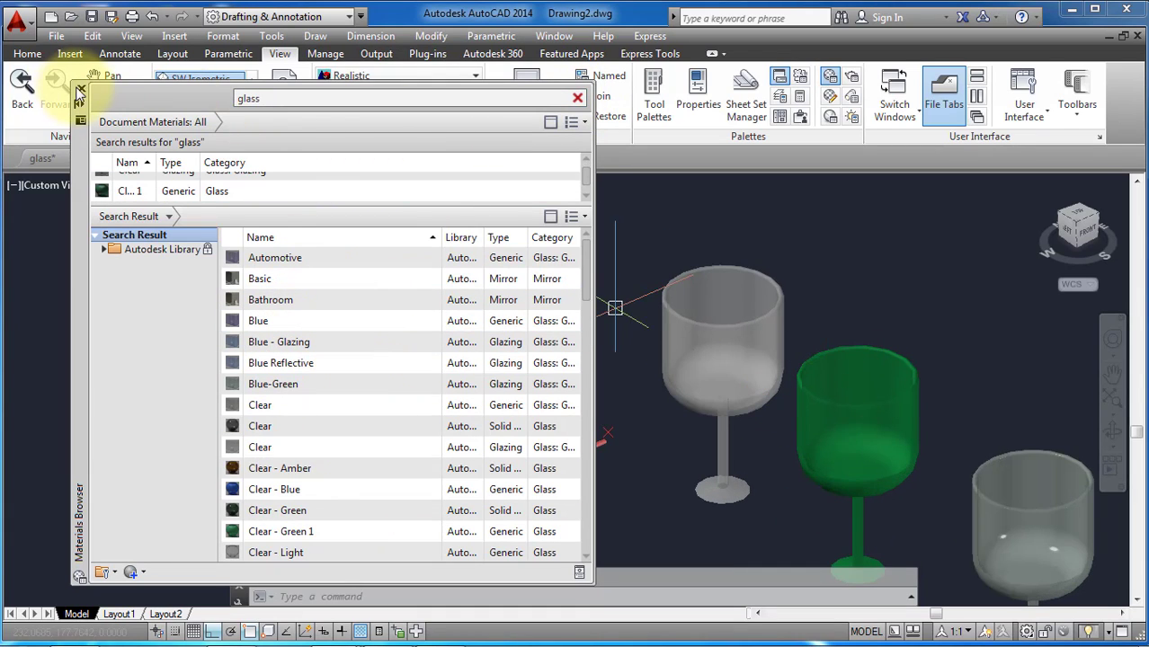
pyautogui.click(82, 89)
# Try to move the front clear glass relative to the green one and undo the move
pyautogui.scroll(-4, 418, 231)
pyautogui.scroll(4, 670, 333)
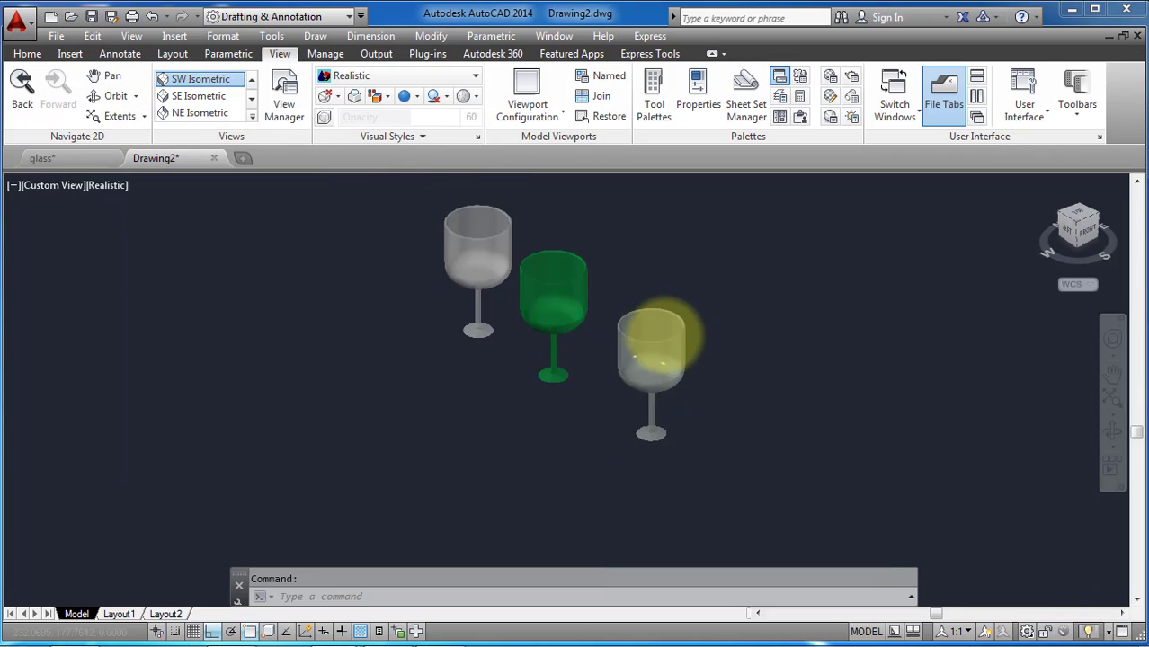
pyautogui.scroll(-2, 696, 394)
pyautogui.click(746, 313)
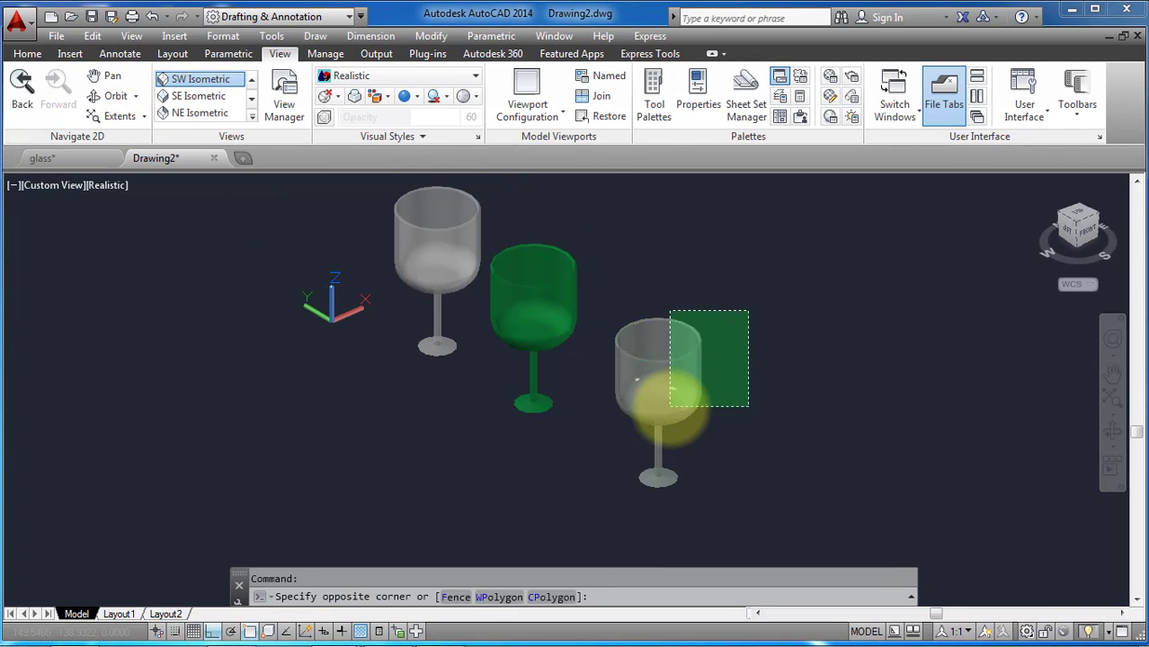
pyautogui.click(603, 435)
pyautogui.write('m MOVE 1 found')
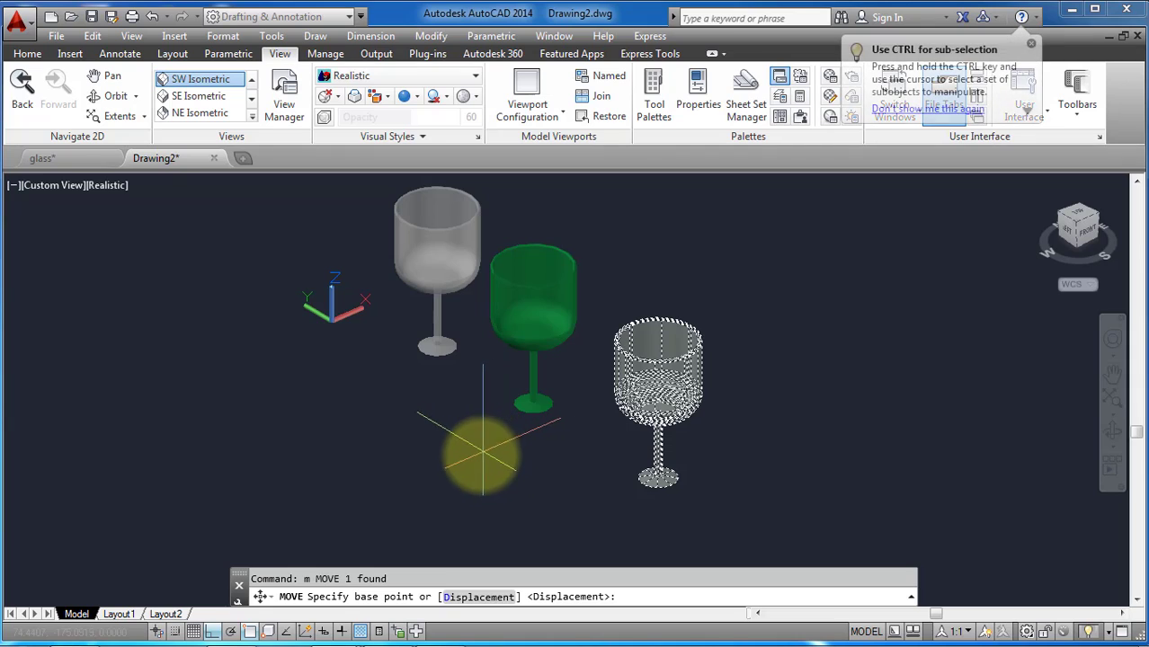
pyautogui.press('Return')
pyautogui.click(469, 452)
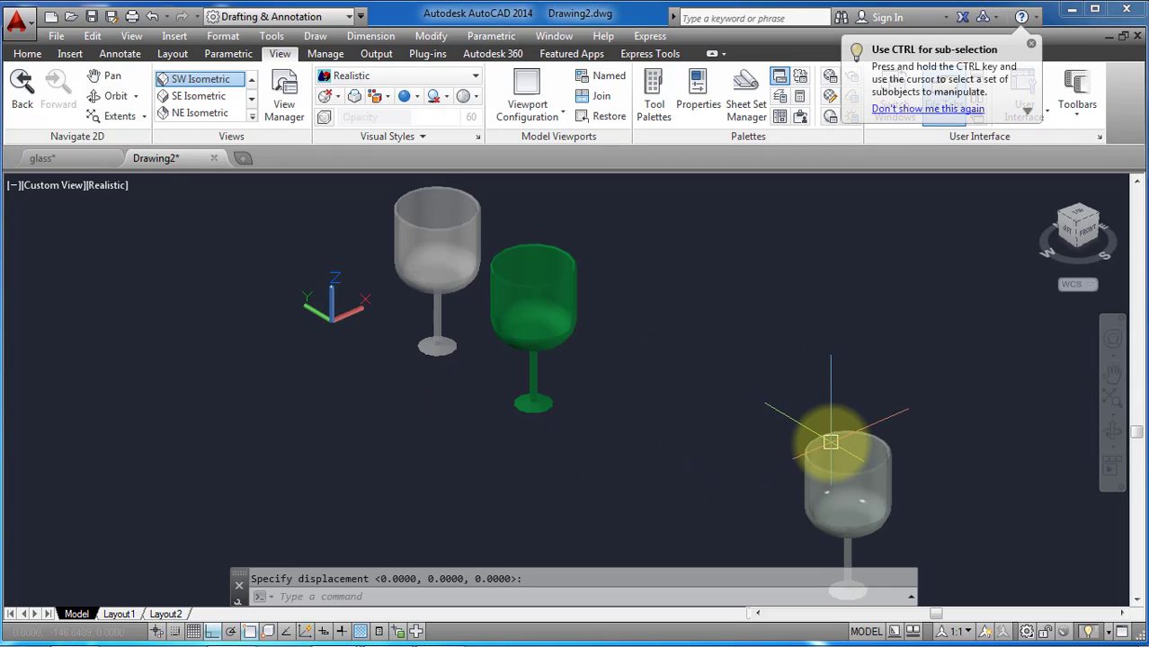
pyautogui.press('Escape')
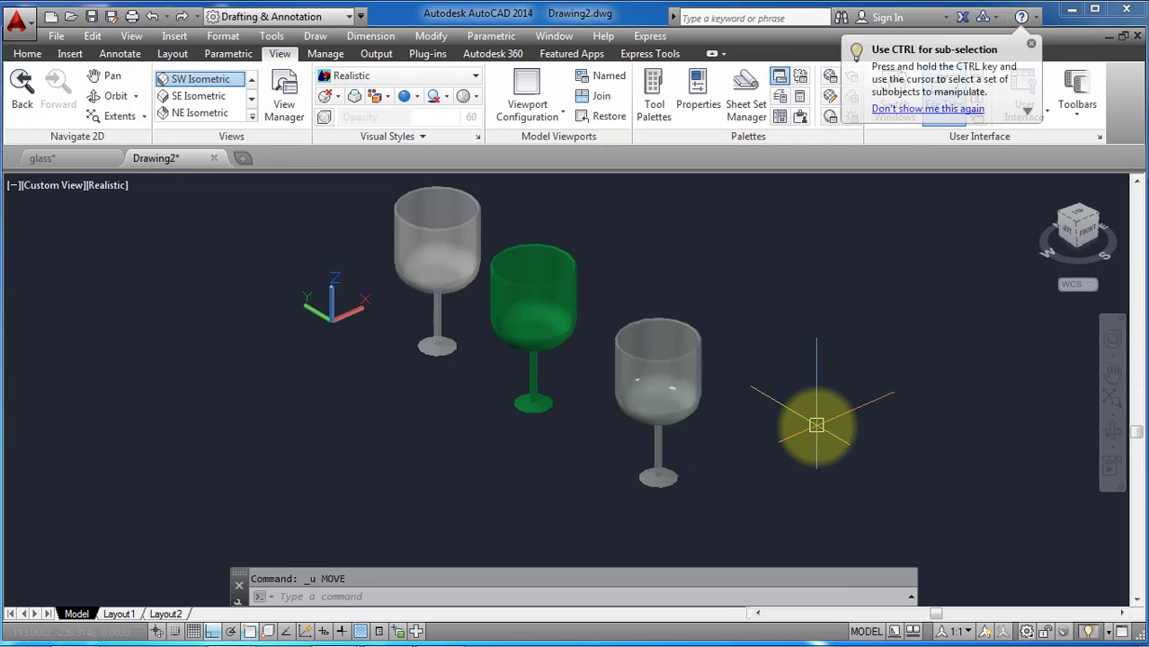
# Move the front clear glass slightly along the positive Y direction, closer to the green glass
pyautogui.click(751, 411)
pyautogui.click(634, 415)
pyautogui.write('m')
pyautogui.press('Return')
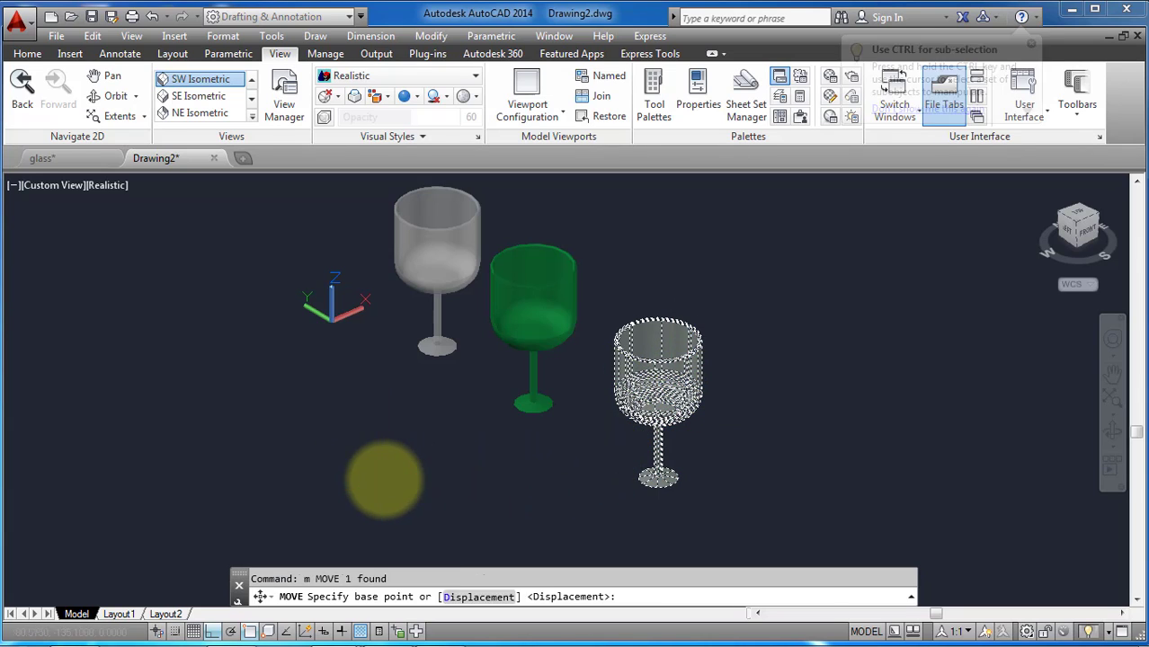
pyautogui.click(376, 469)
pyautogui.click(376, 464)
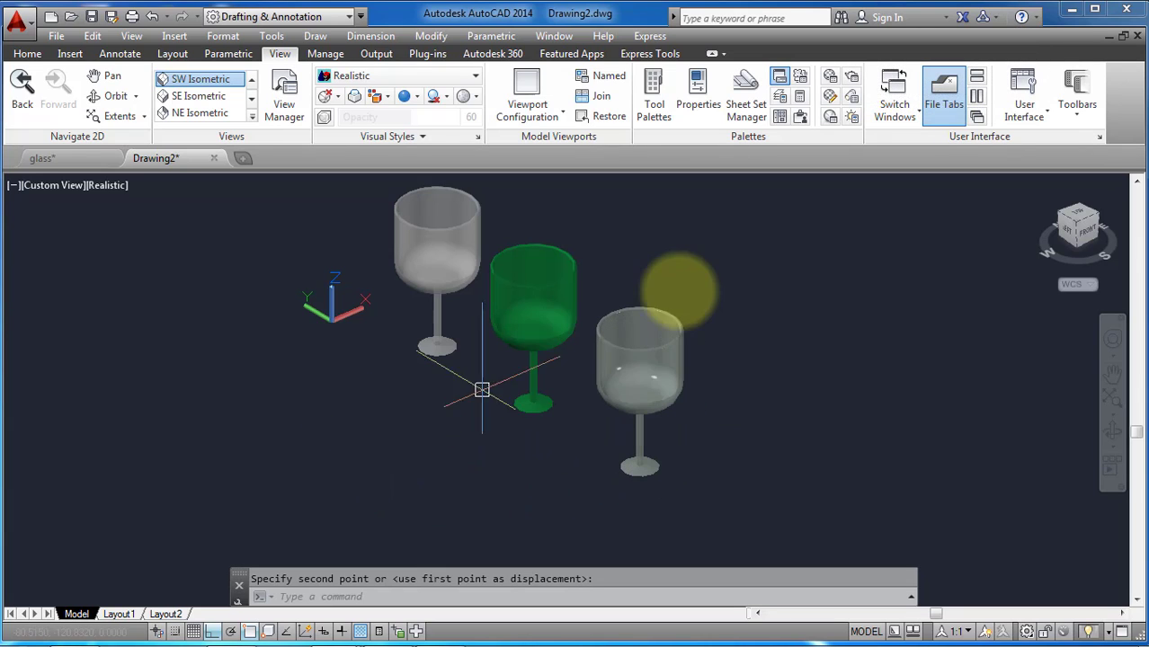
# Display the three glasses in the 2D Wireframe visual style
pyautogui.scroll(-2, 551, 325)
pyautogui.scroll(5, 598, 347)
pyautogui.scroll(-4, 657, 405)
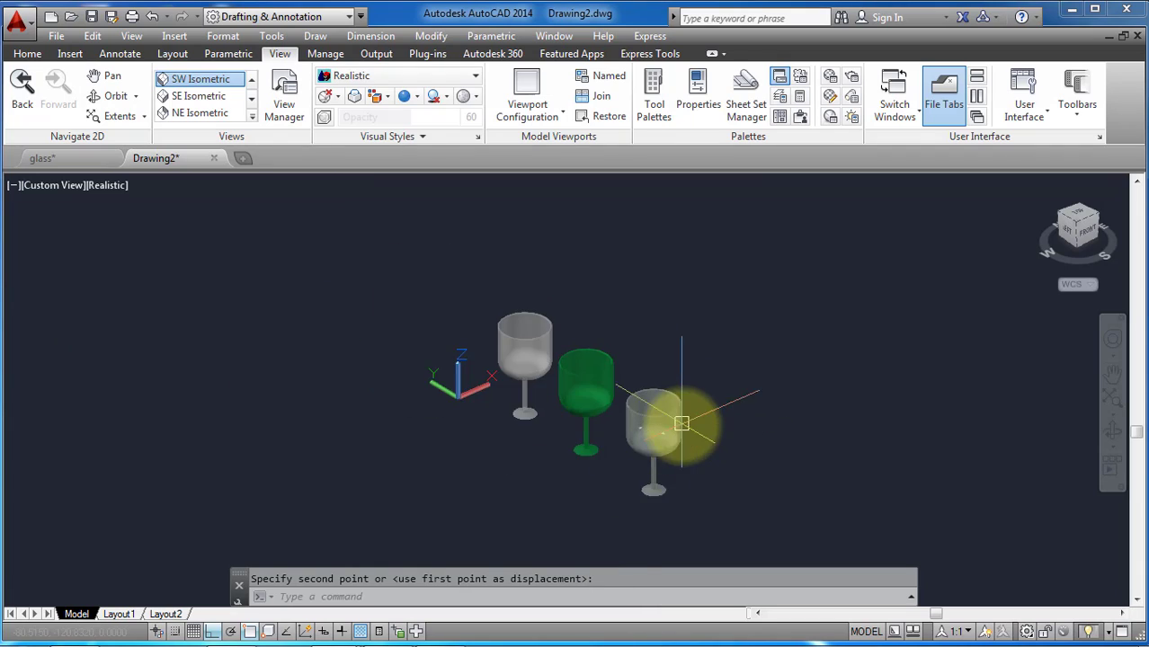
pyautogui.scroll(3, 680, 418)
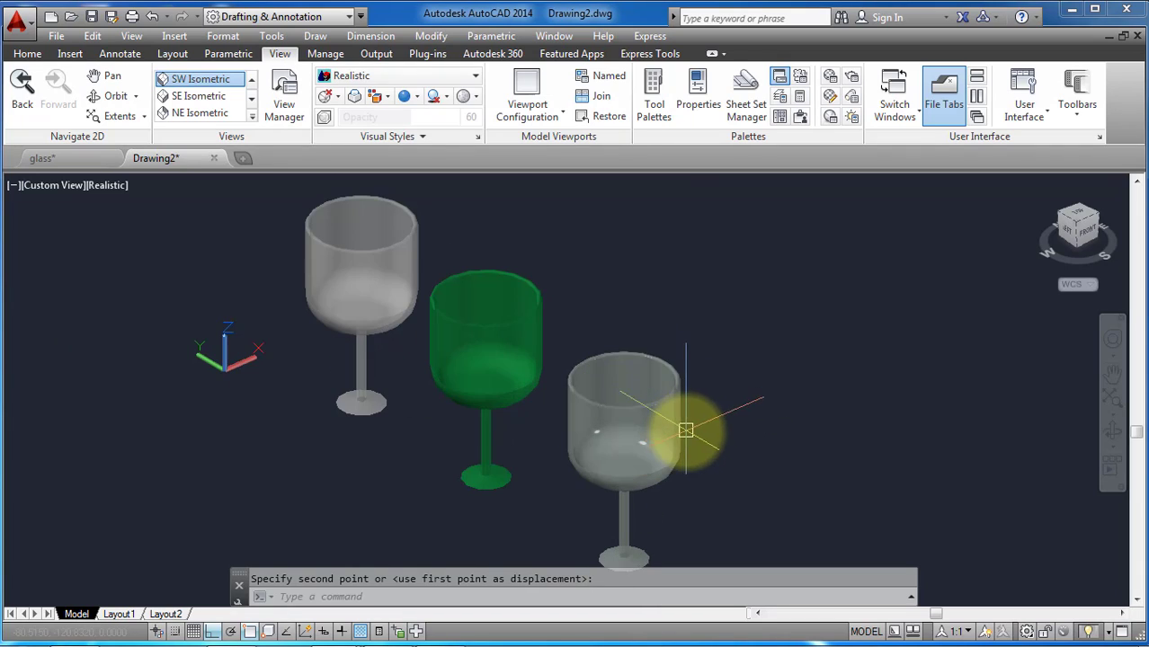
pyautogui.click(114, 186)
pyautogui.click(175, 228)
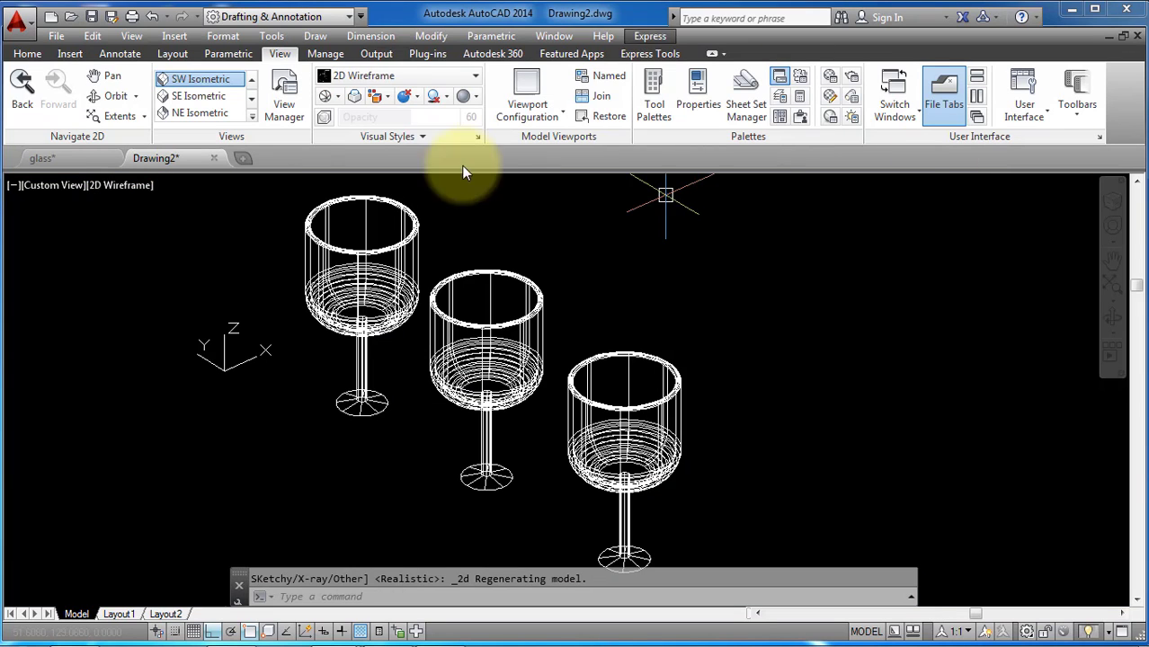
pyautogui.scroll(-4, 646, 341)
pyautogui.scroll(5, 665, 378)
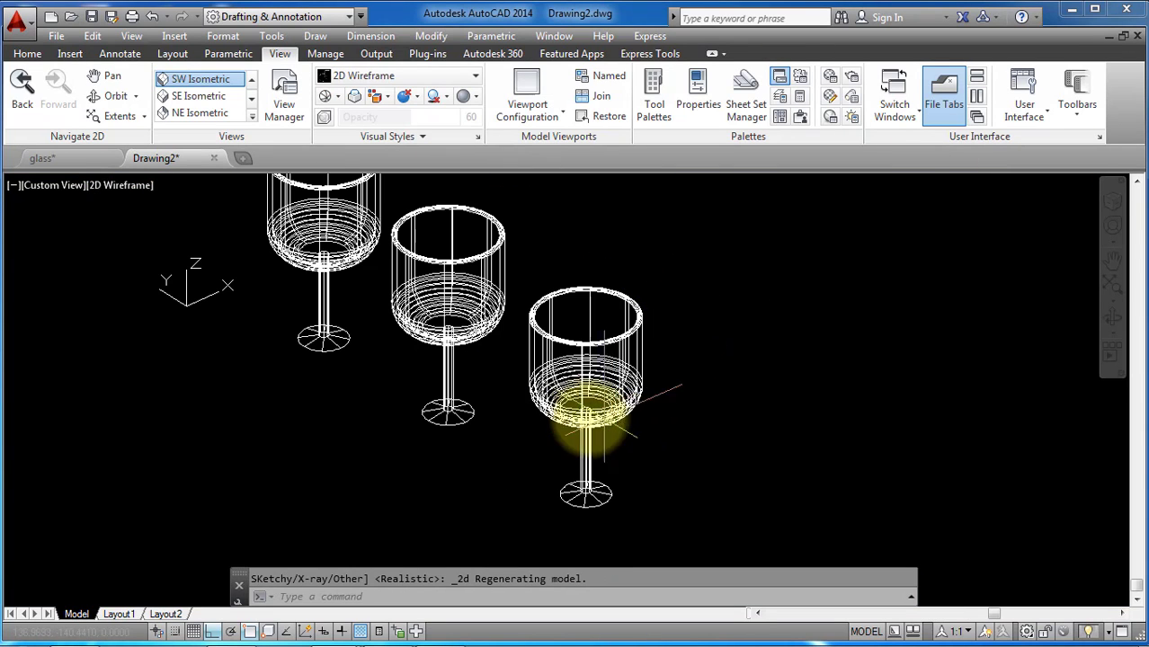
pyautogui.write('sp')
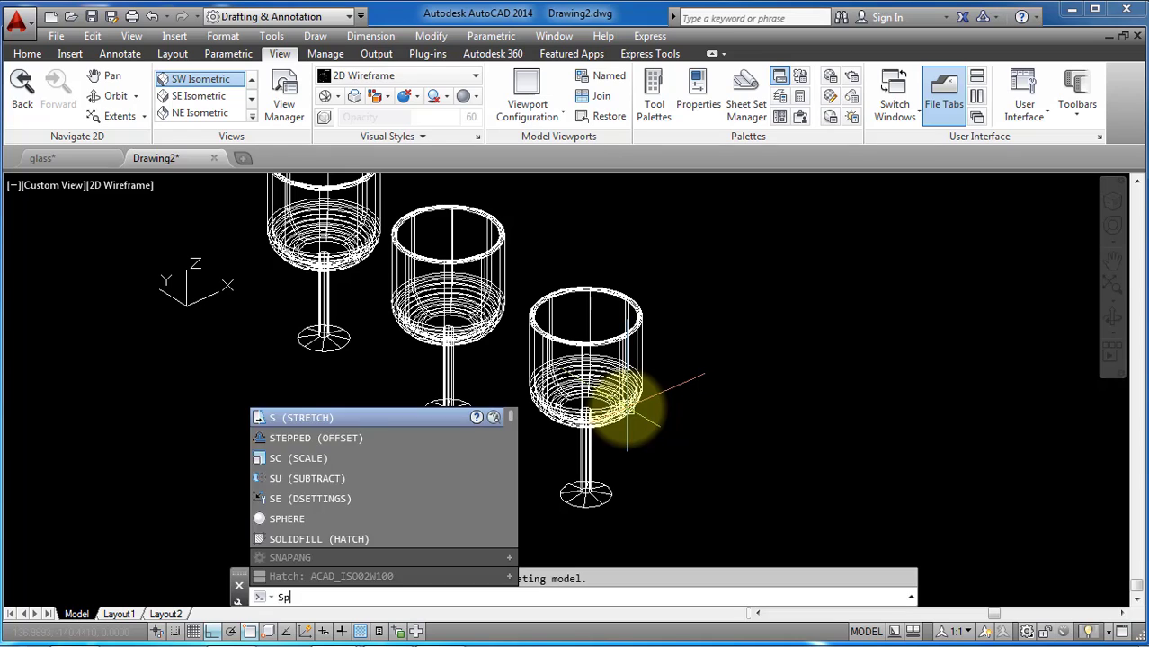
pyautogui.press('Escape')
# Copy the row of three glasses about 145 units along the negative X direction to form a second row
pyautogui.scroll(-4, 659, 368)
pyautogui.click(678, 237)
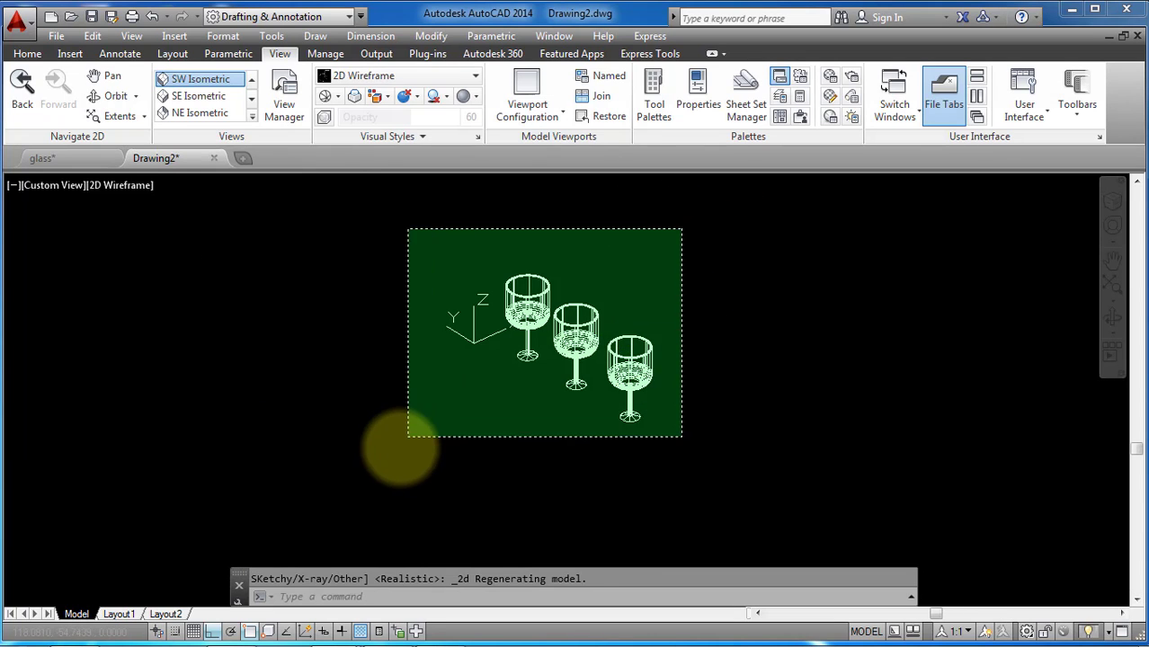
pyautogui.click(410, 472)
pyautogui.write('co')
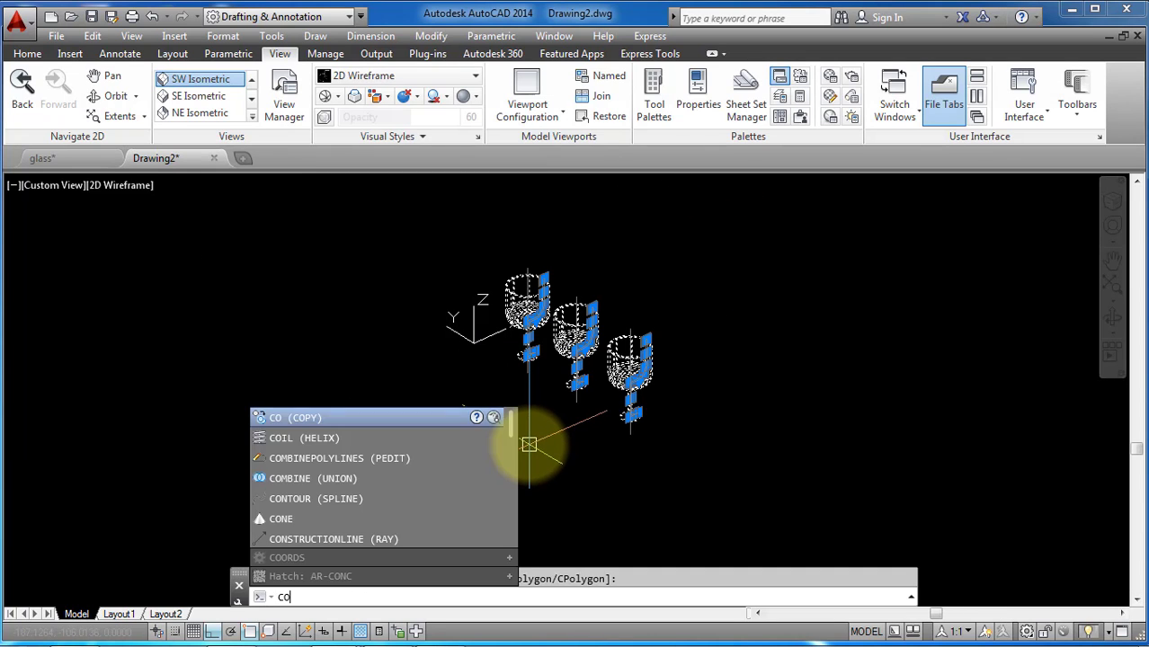
pyautogui.press('Return')
pyautogui.click(526, 450)
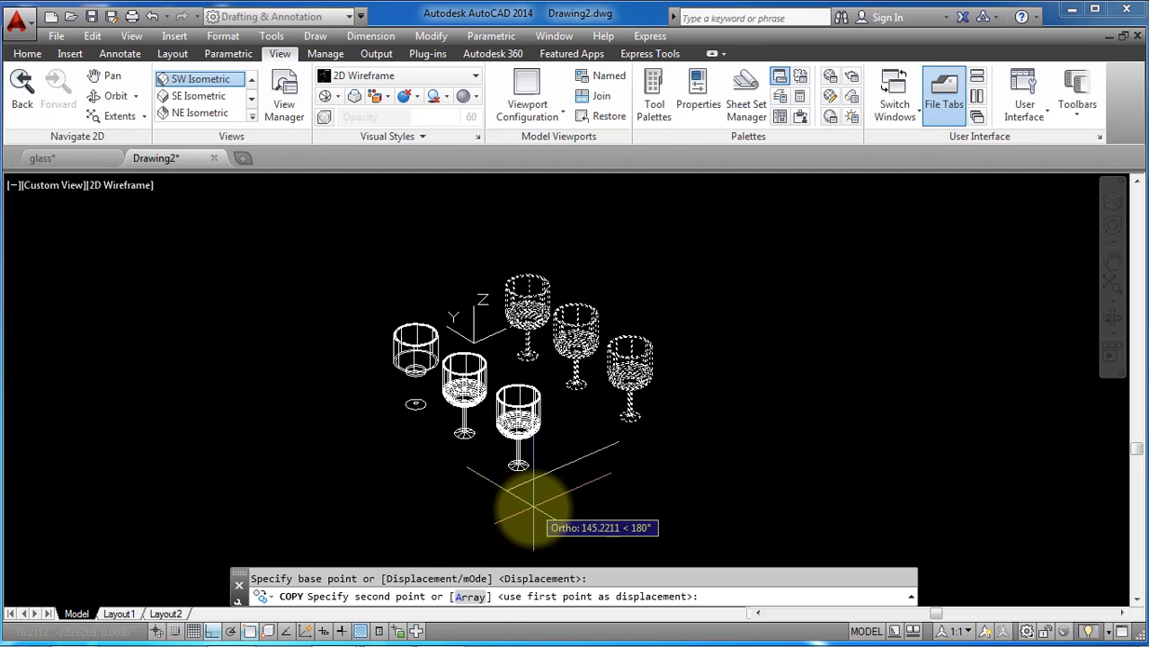
pyautogui.click(469, 496)
pyautogui.scroll(3, 509, 378)
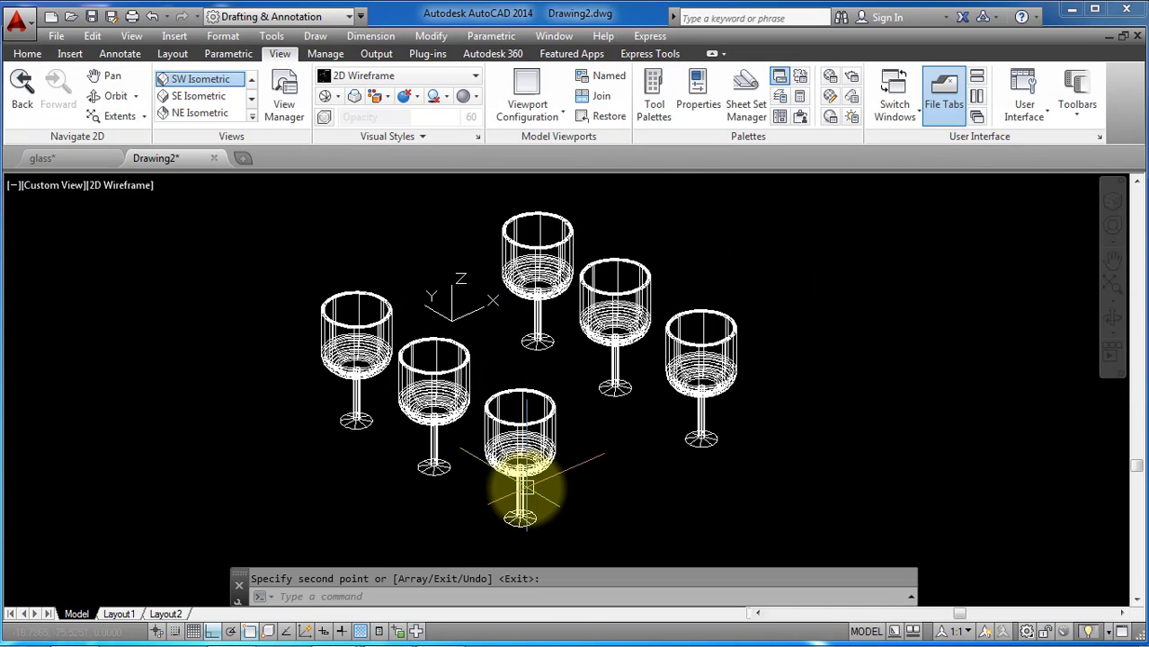
# Create a sphere centred on the axis of the front glass in the copied row, low in its bowl
pyautogui.write('sp')
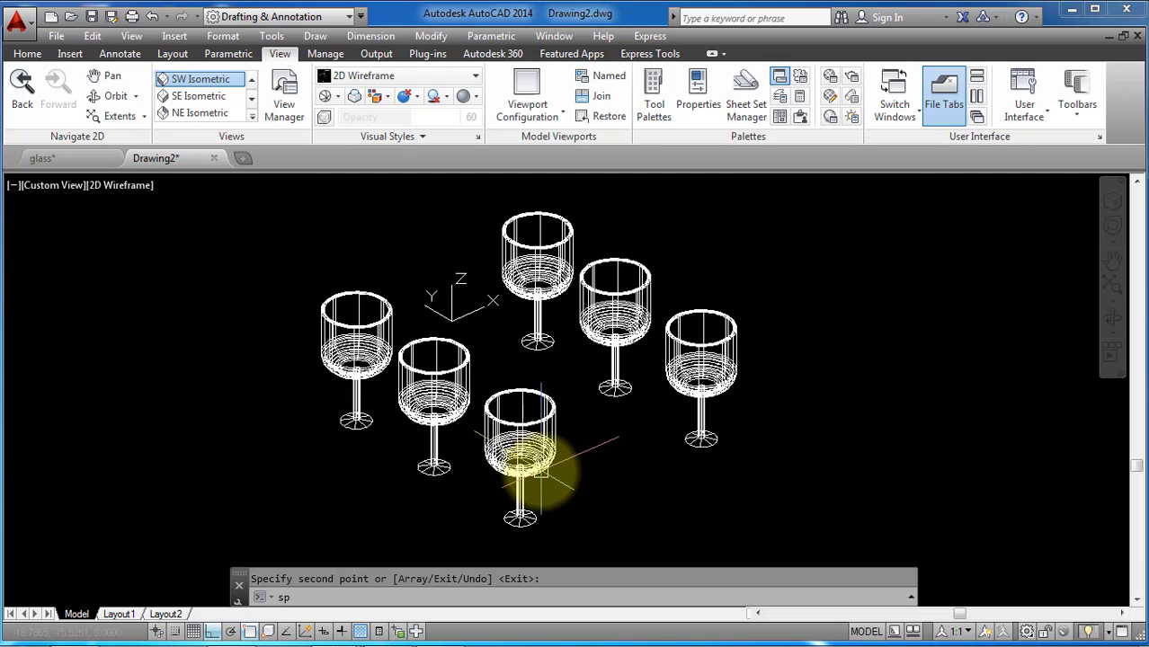
pyautogui.write('here')
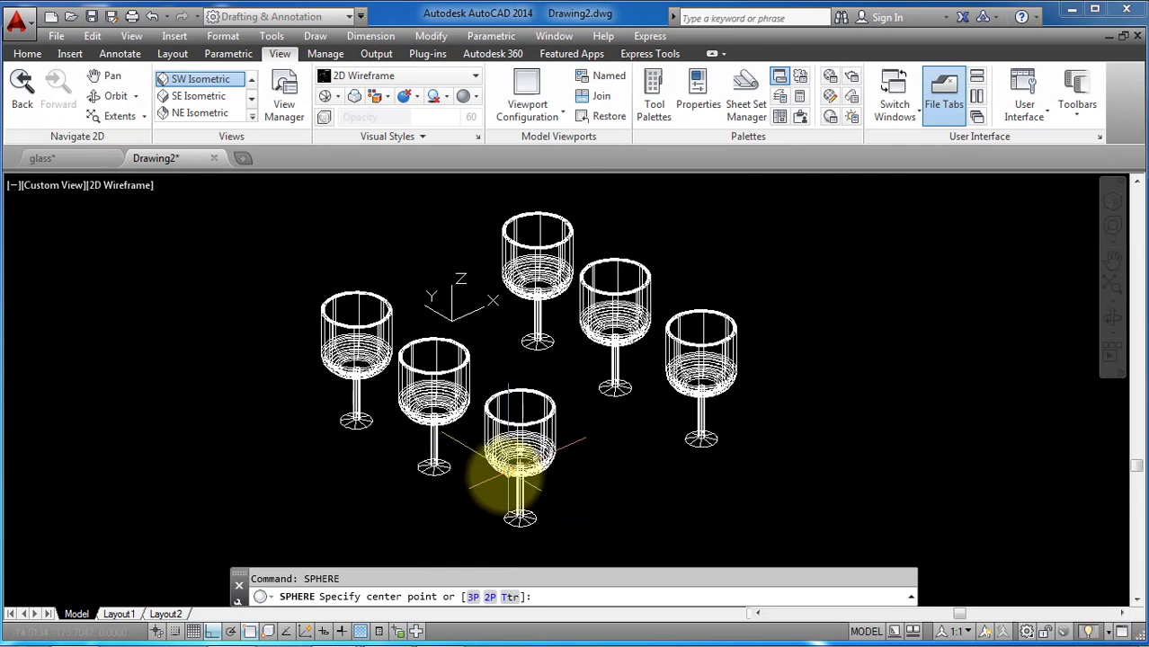
pyautogui.scroll(5, 517, 461)
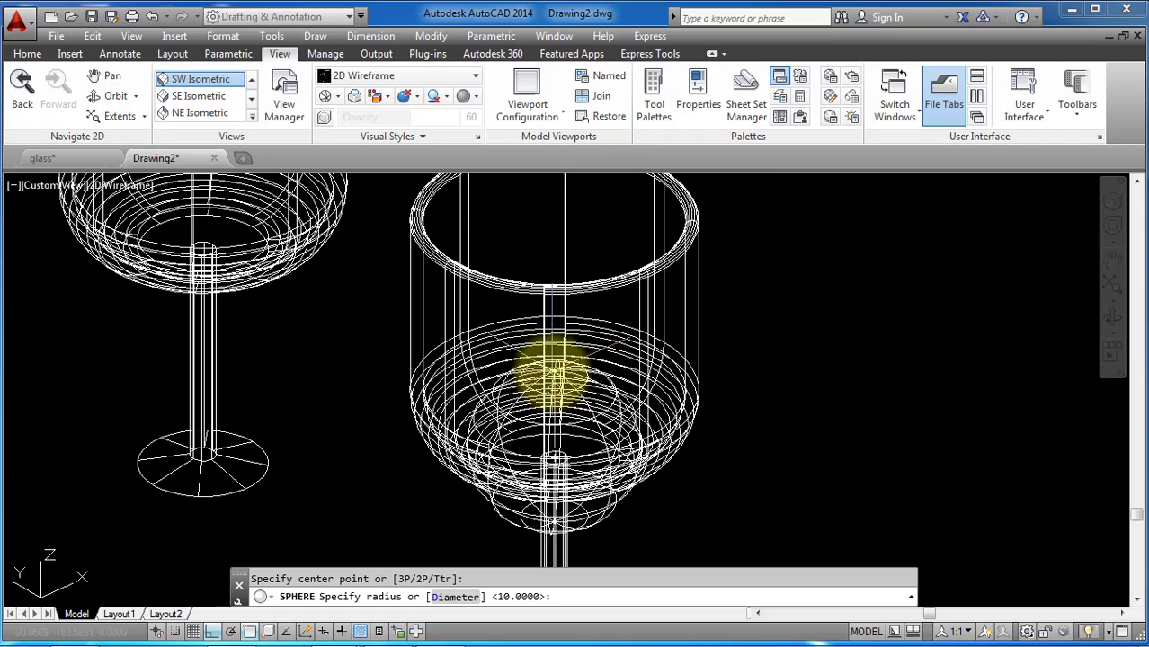
pyautogui.scroll(2, 552, 371)
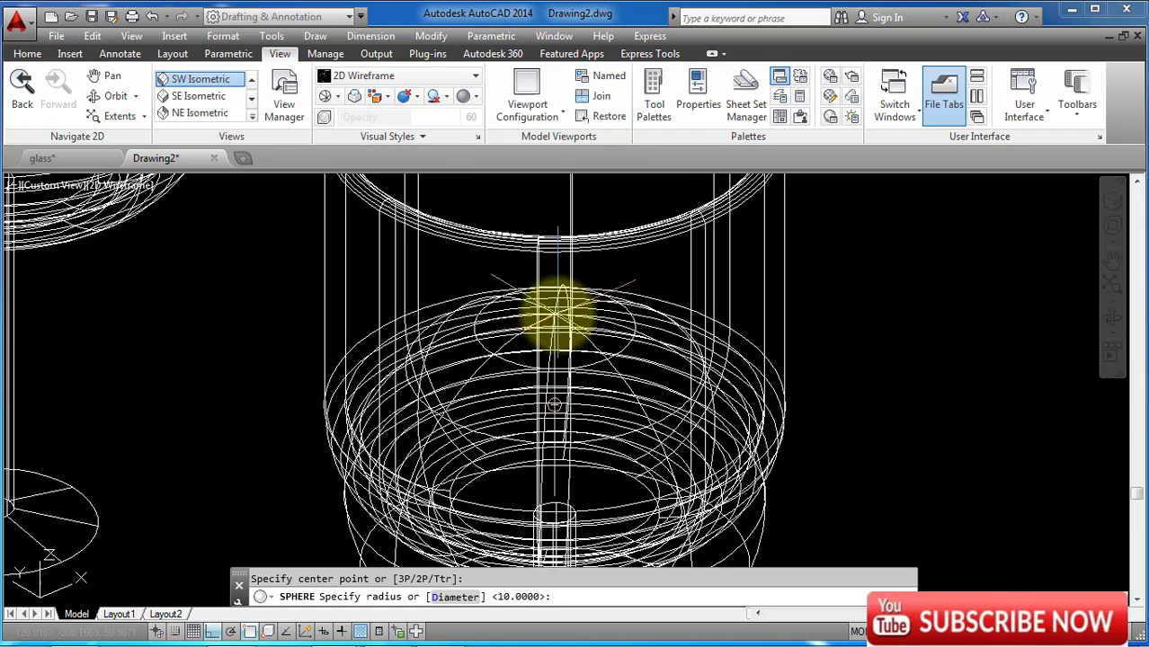
pyautogui.click(554, 319)
pyautogui.scroll(3, 592, 452)
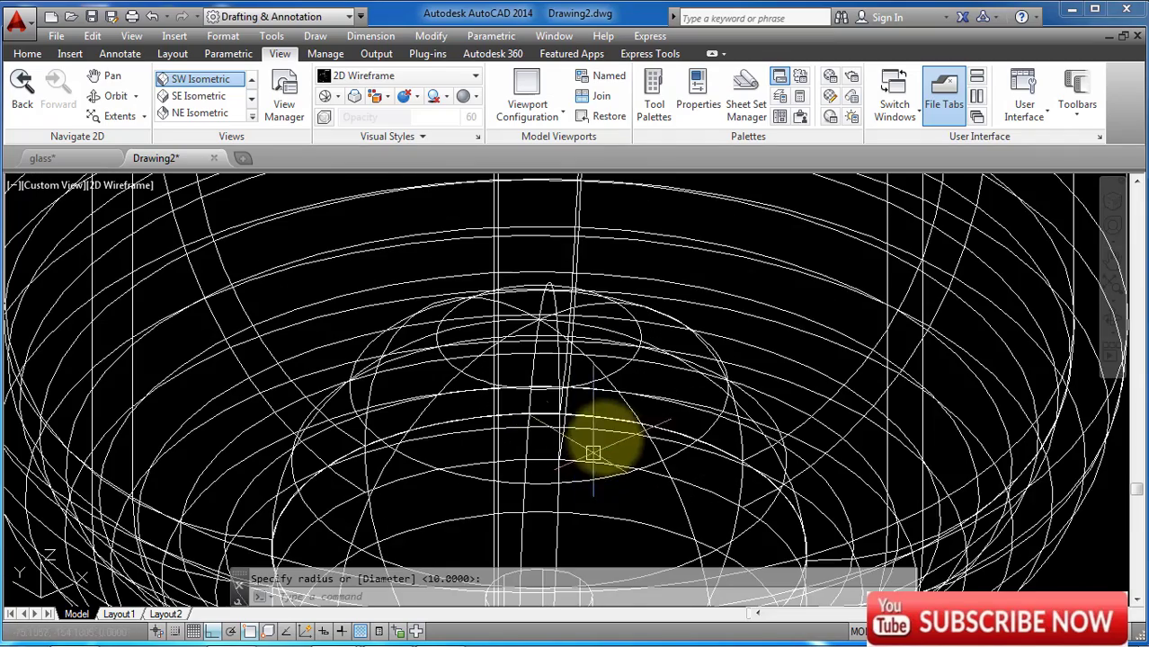
# Move the sphere straight up along Z so it sits higher inside the front glass's bowl
pyautogui.click(622, 405)
pyautogui.scroll(-8, 627, 409)
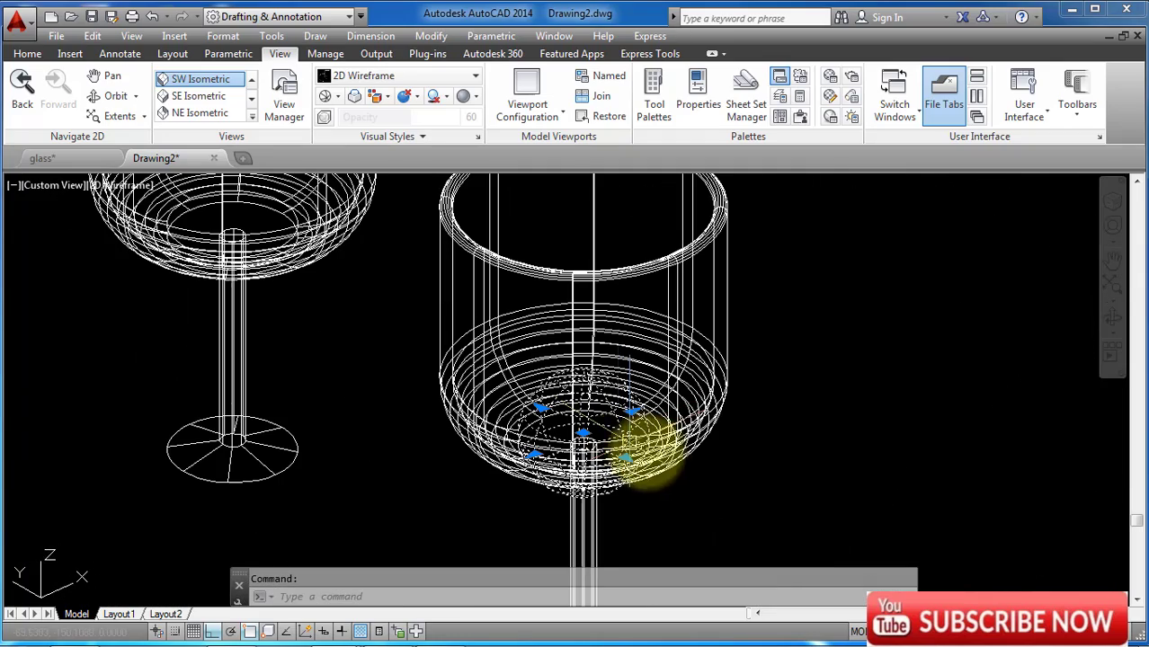
pyautogui.write('m')
pyautogui.press('Return')
pyautogui.click(828, 480)
pyautogui.click(818, 401)
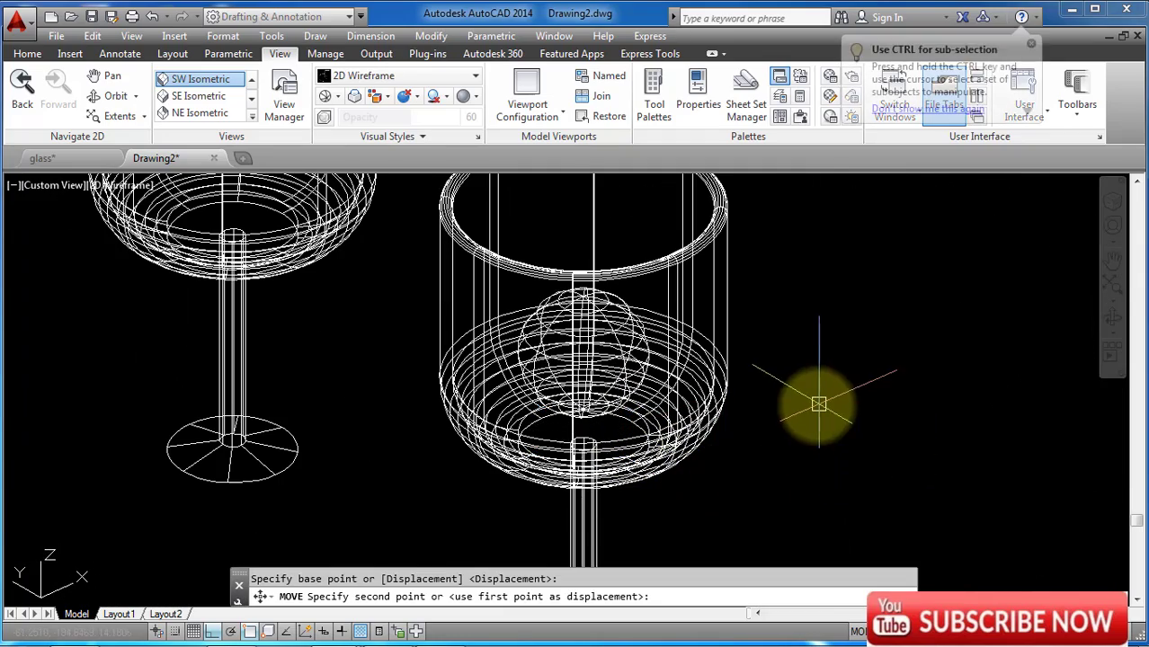
# Enlarge the sphere's radius about its centre so it fills most of the bowl's width
pyautogui.scroll(3, 589, 301)
pyautogui.click(583, 324)
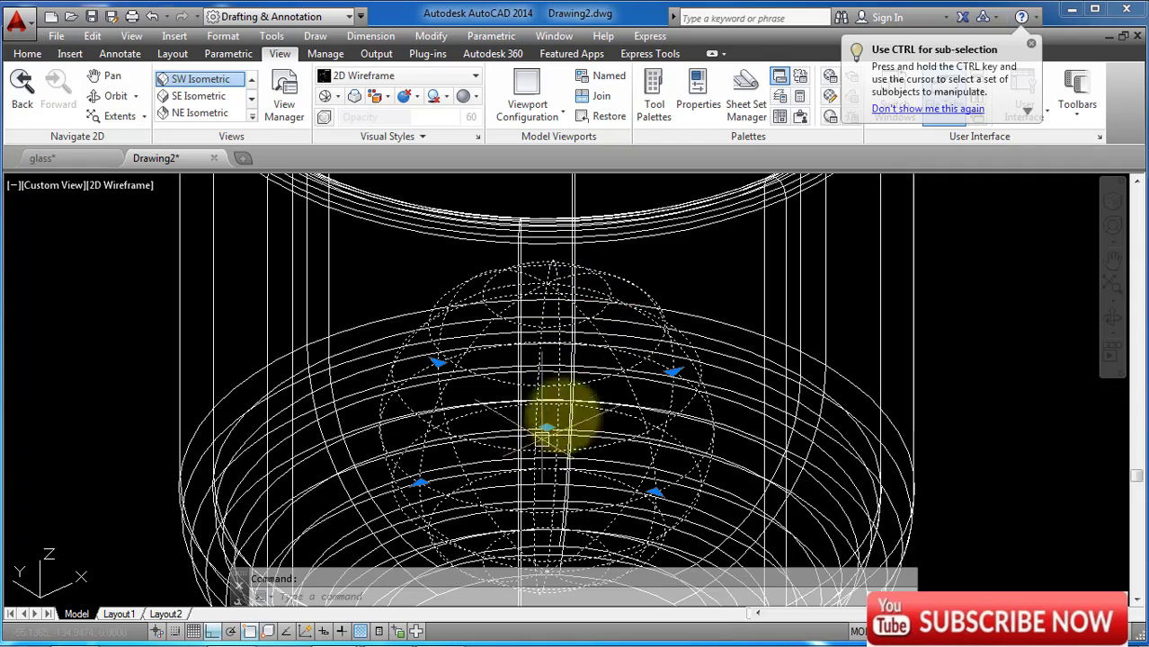
pyautogui.click(670, 371)
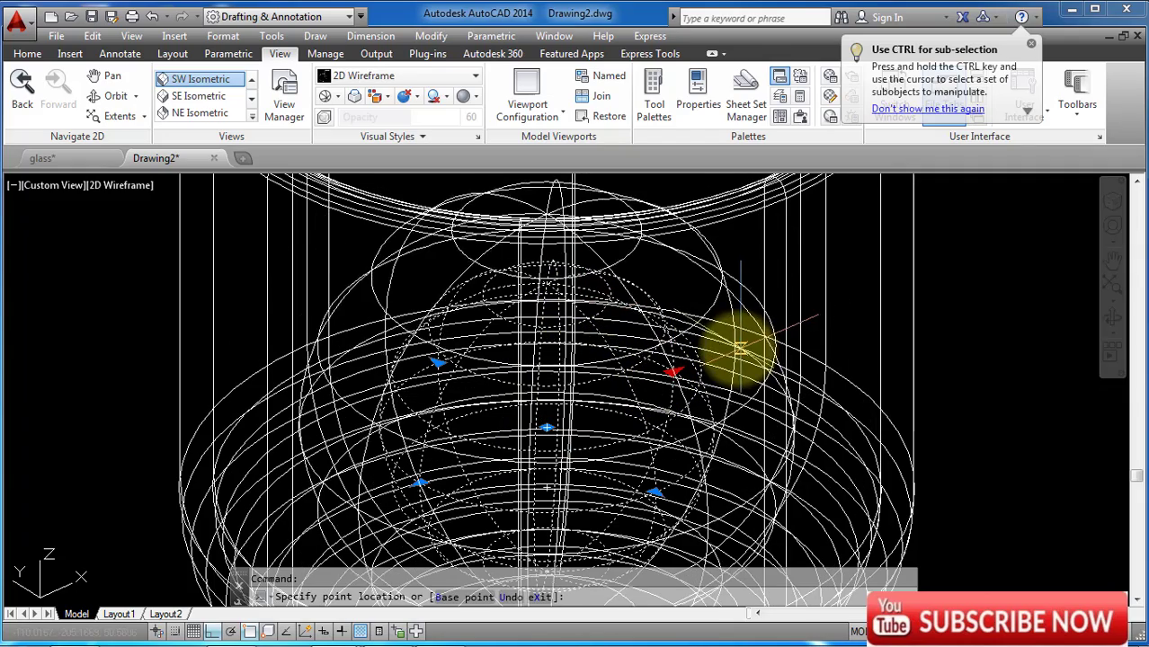
pyautogui.scroll(-5, 738, 349)
pyautogui.press('Escape')
# Move the enlarged sphere about 13 units up along the Z axis inside the bowl
pyautogui.write('m')
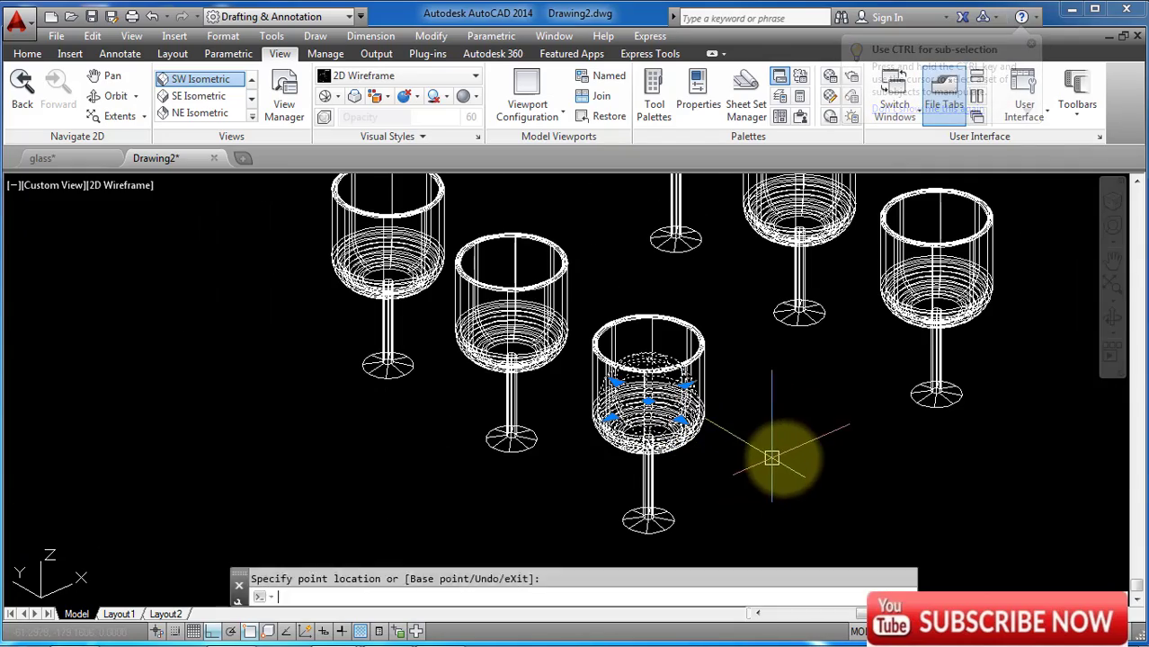
pyautogui.press('Return')
pyautogui.click(796, 472)
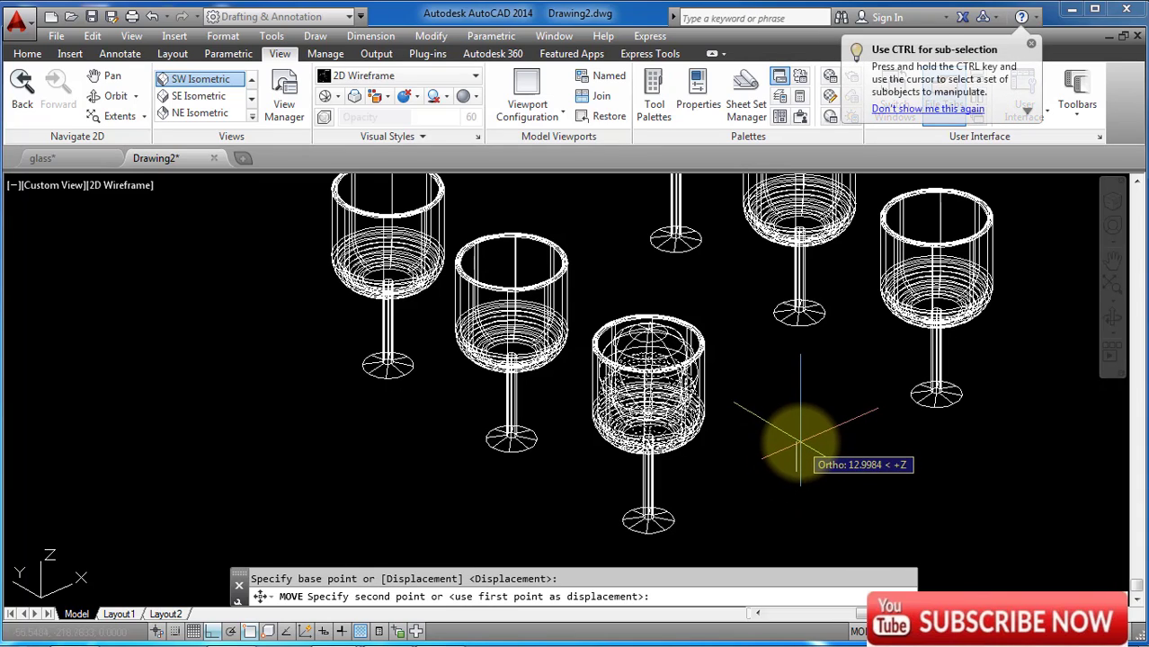
pyautogui.click(803, 439)
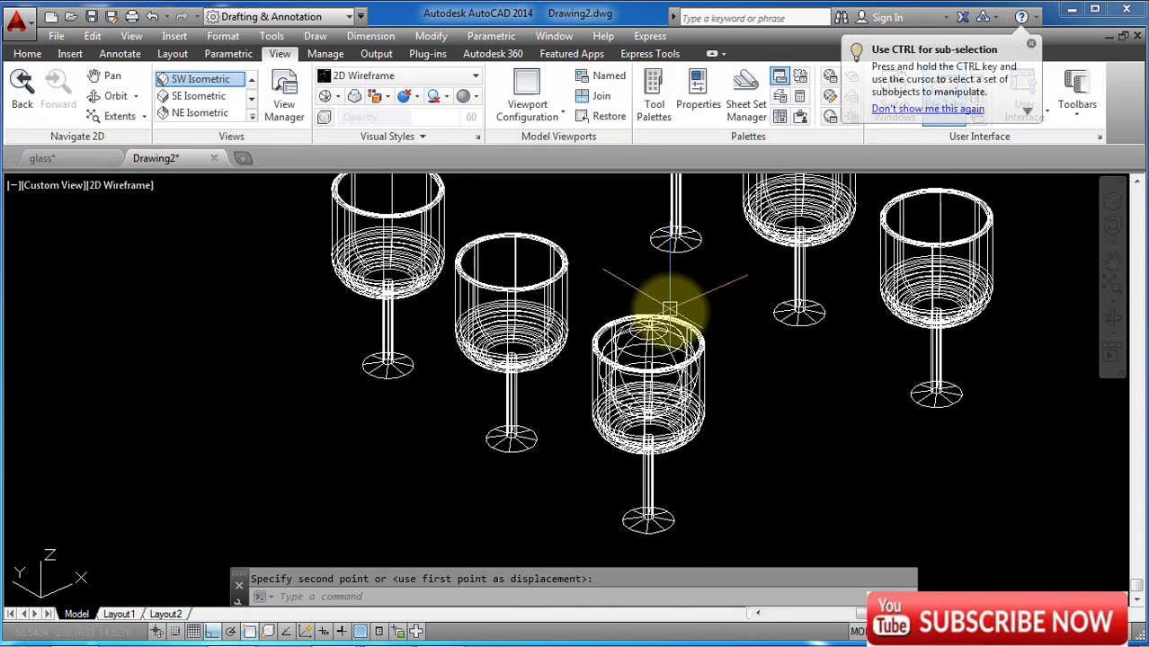
# Copy the sphere from the front glass into the middle glass of its row, using the centres of the glass feet as reference points
pyautogui.scroll(4, 669, 316)
pyautogui.click(614, 321)
pyautogui.scroll(-2, 614, 315)
pyautogui.write('co')
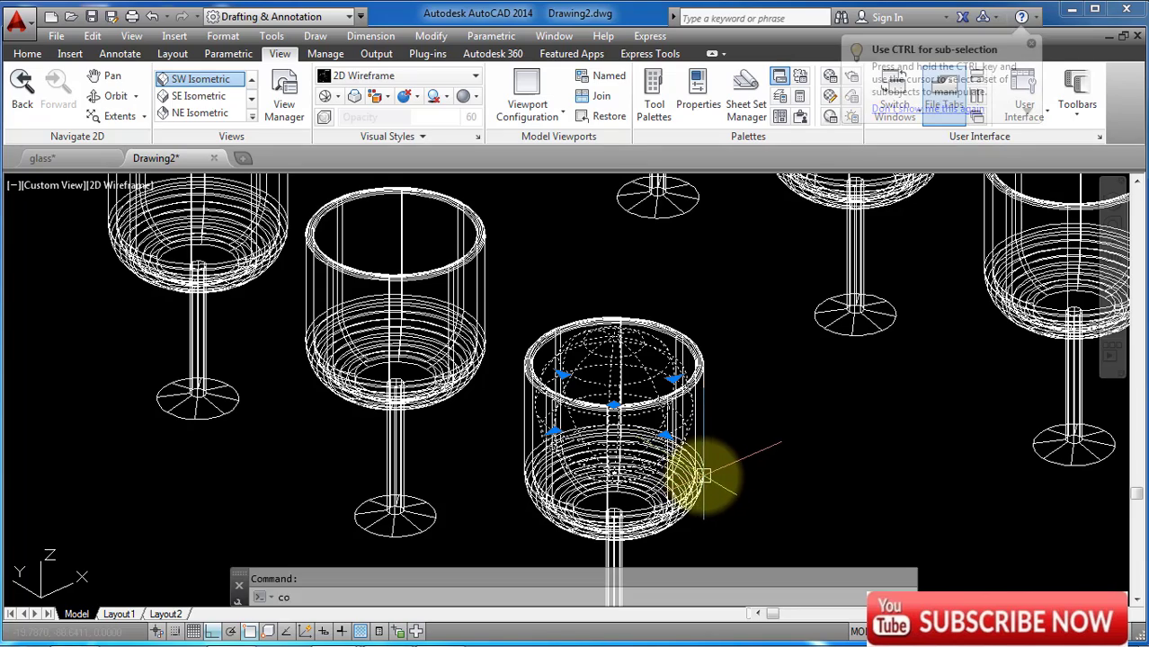
pyautogui.press('Return')
pyautogui.scroll(4, 634, 441)
pyautogui.scroll(-4, 628, 415)
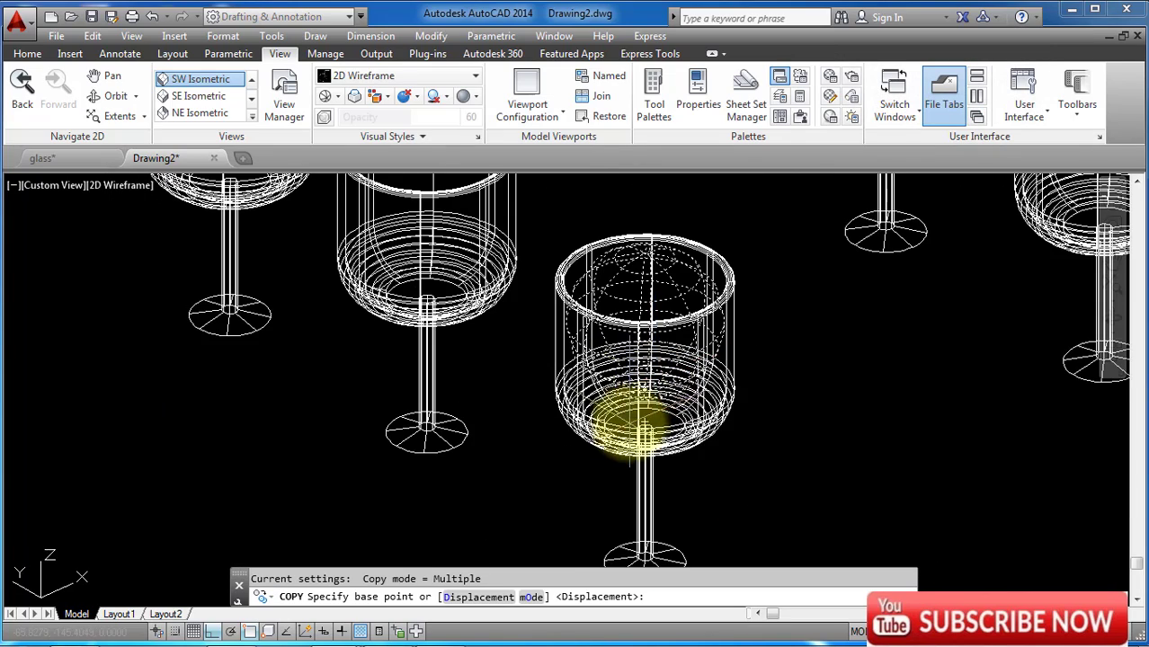
pyautogui.scroll(2, 629, 487)
pyautogui.scroll(3, 918, 364)
pyautogui.click(935, 286)
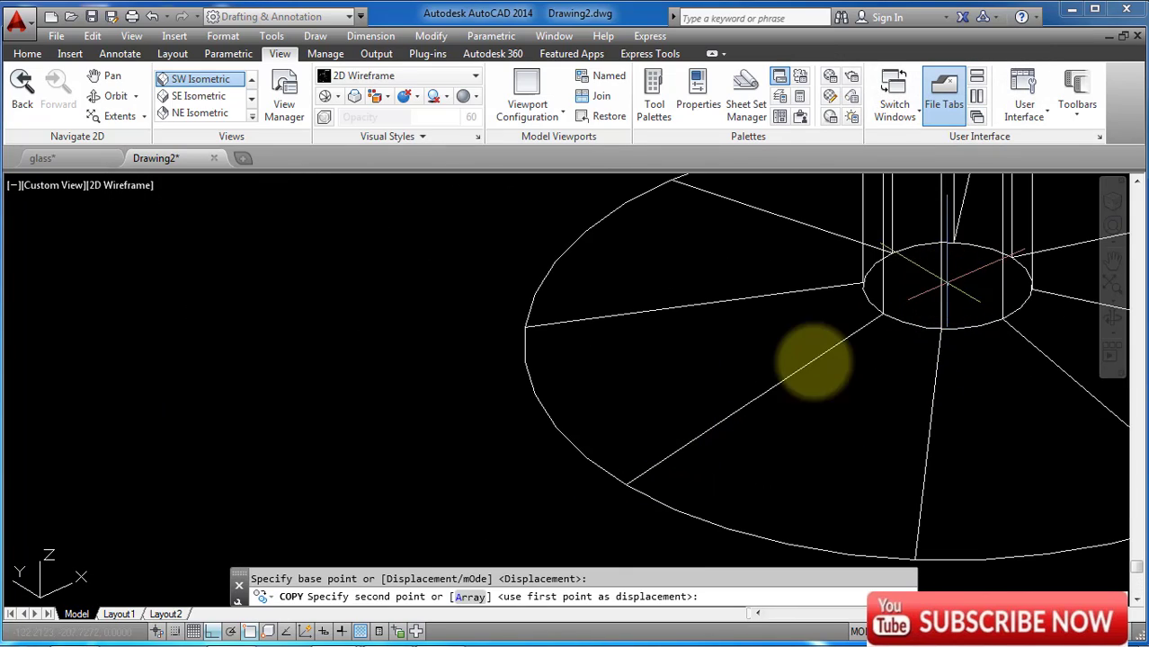
pyautogui.scroll(-5, 803, 360)
pyautogui.scroll(5, 622, 389)
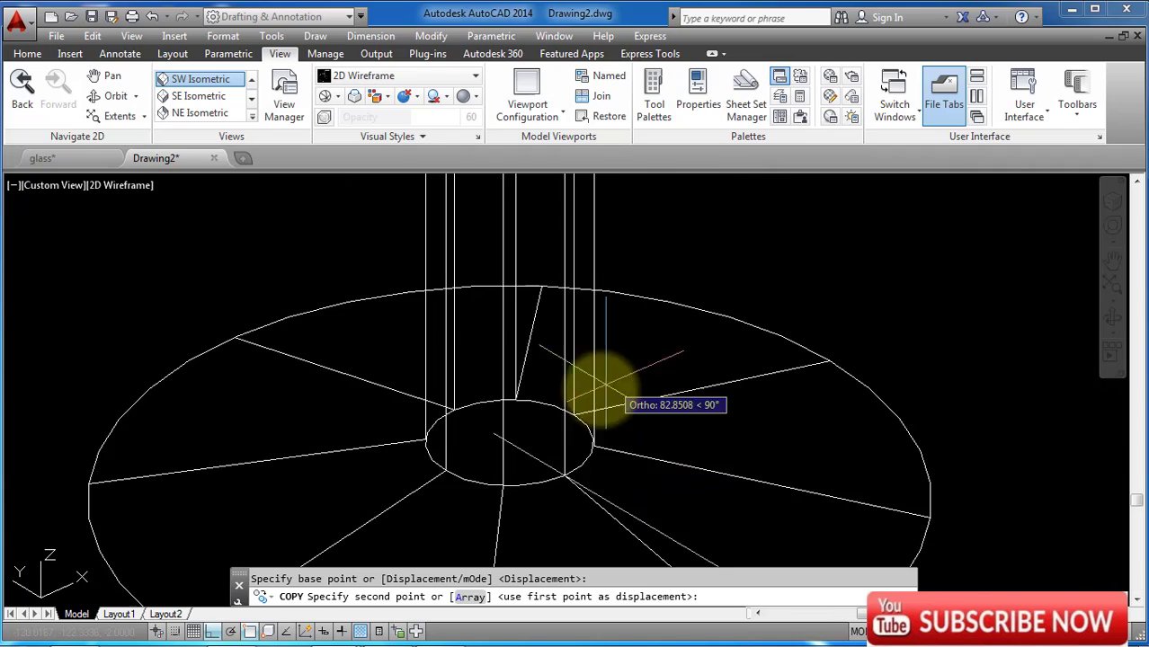
pyautogui.click(509, 442)
# Place another copy of the sphere in the far glass of the same row, aligned to its foot centre, and finish copying
pyautogui.scroll(-5, 539, 350)
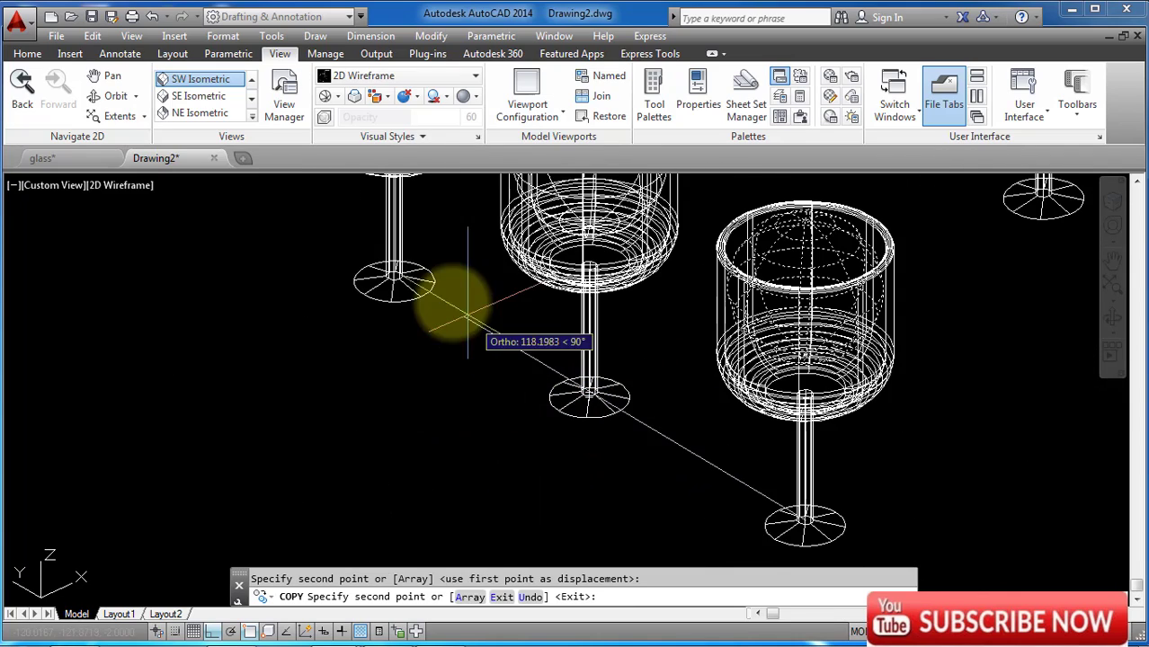
pyautogui.scroll(4, 326, 277)
pyautogui.scroll(-5, 333, 405)
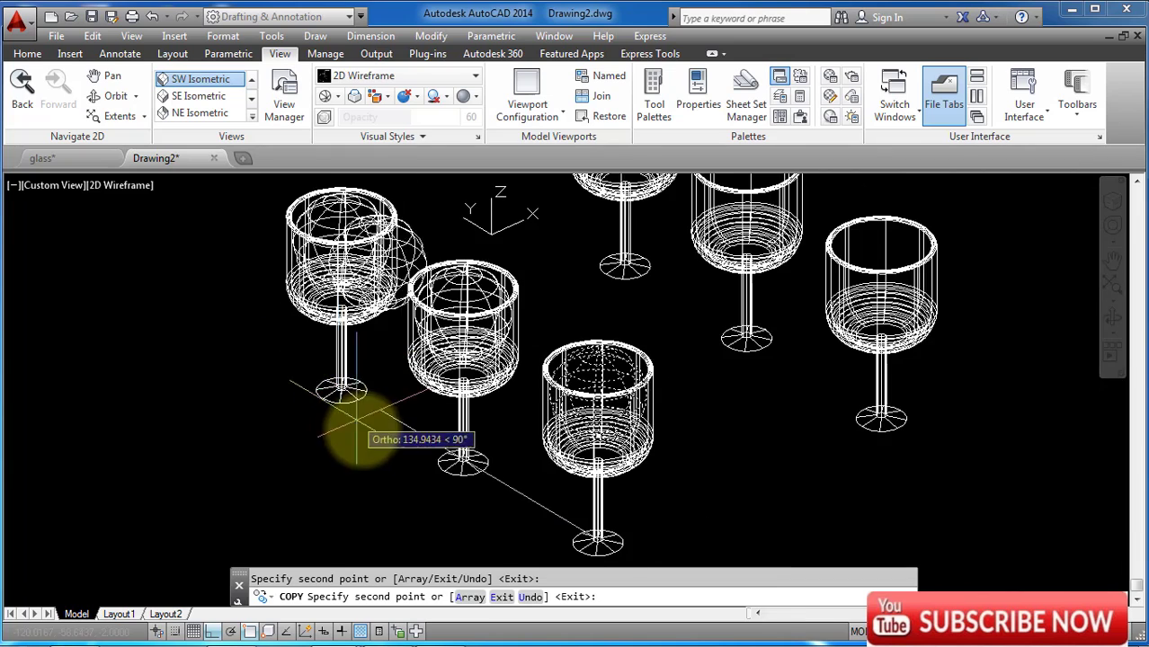
pyautogui.press('Return')
# Switch the visual style of the whole glass arrangement to Realistic
pyautogui.scroll(-2, 692, 450)
pyautogui.scroll(4, 705, 450)
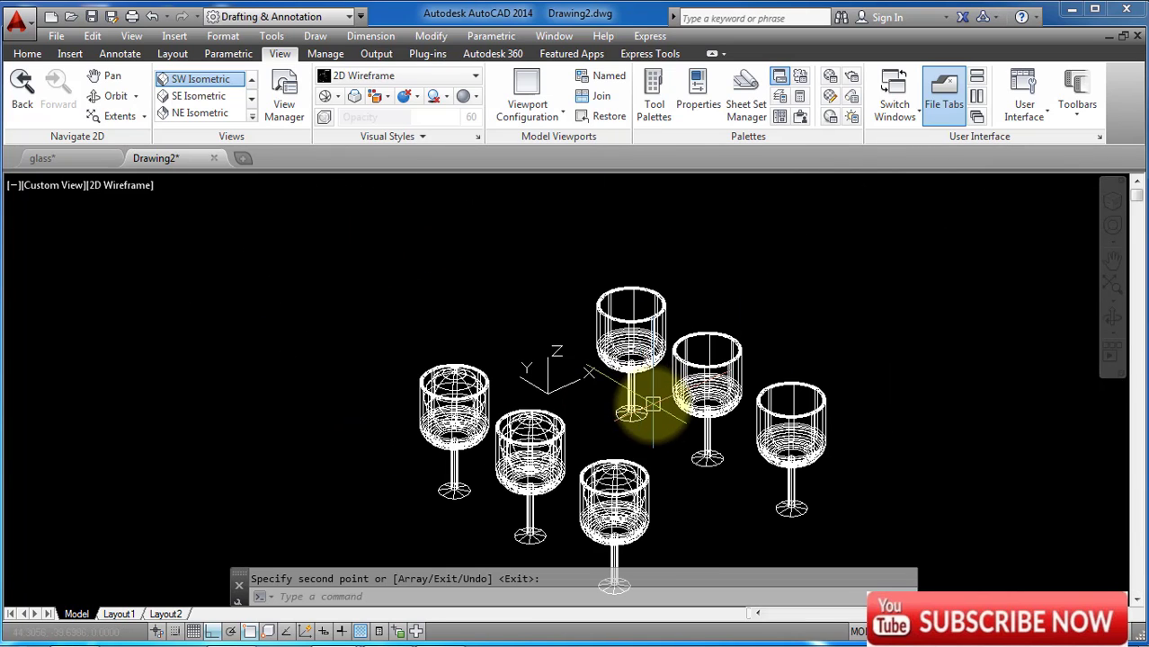
pyautogui.click(428, 80)
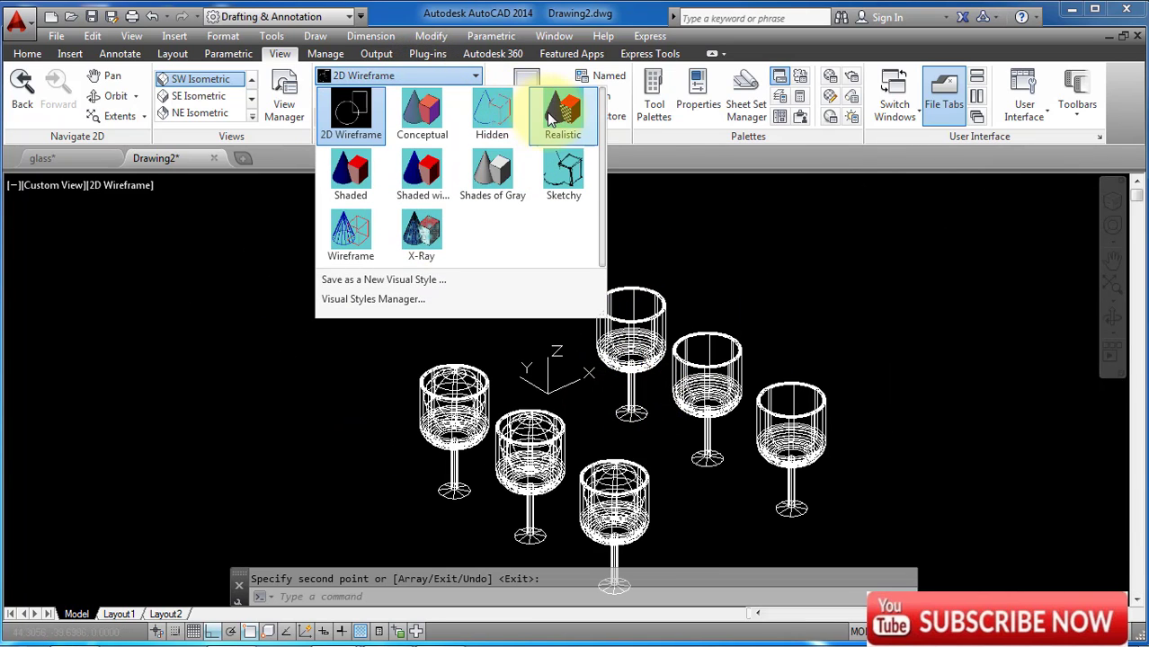
pyautogui.click(559, 110)
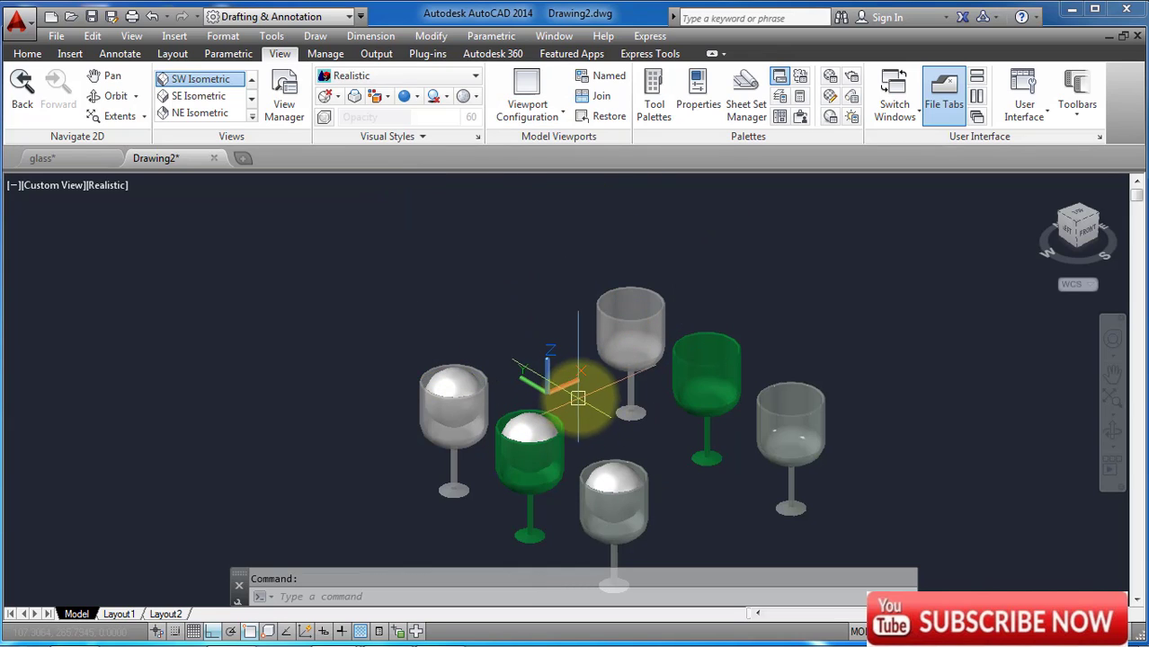
# Search the materials library for "ice" and apply Ice White to the sphere in the front clear glass
pyautogui.write('mat')
pyautogui.press('Return')
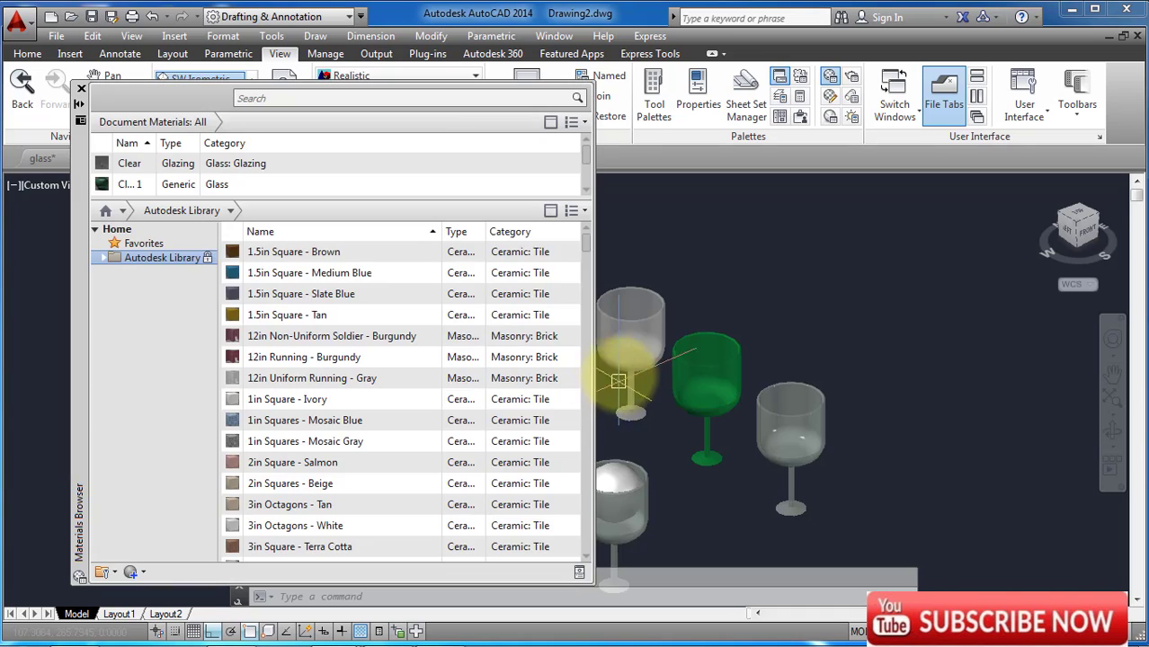
pyautogui.click(312, 98)
pyautogui.write('ic')
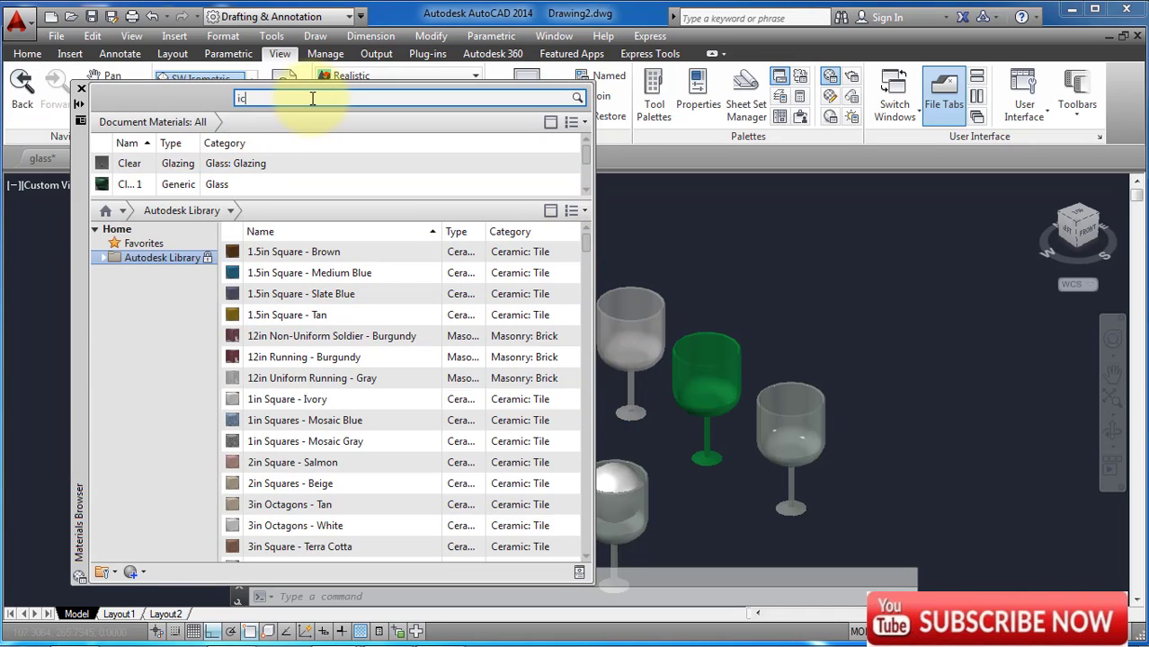
pyautogui.write('e')
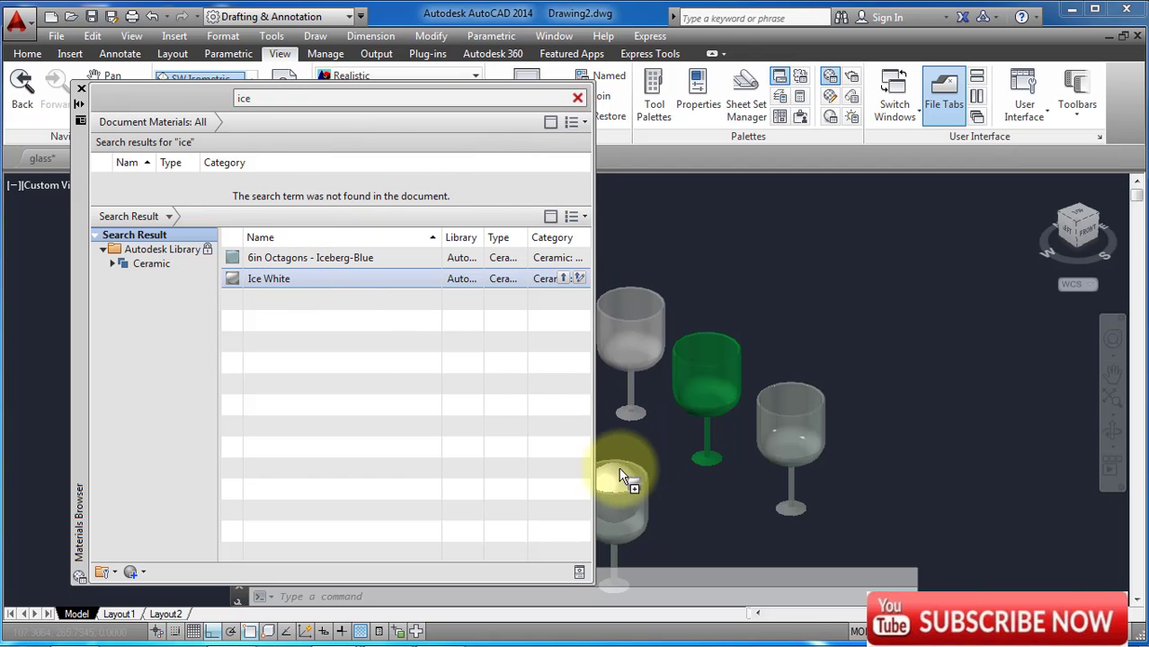
pyautogui.moveTo(620, 469); pyautogui.dragTo(621, 471)
# Apply the 6in Octagons - Iceberg-Blue material to the spheres in the green glass and the far clear glass
pyautogui.scroll(-5, 885, 390)
pyautogui.scroll(6, 734, 396)
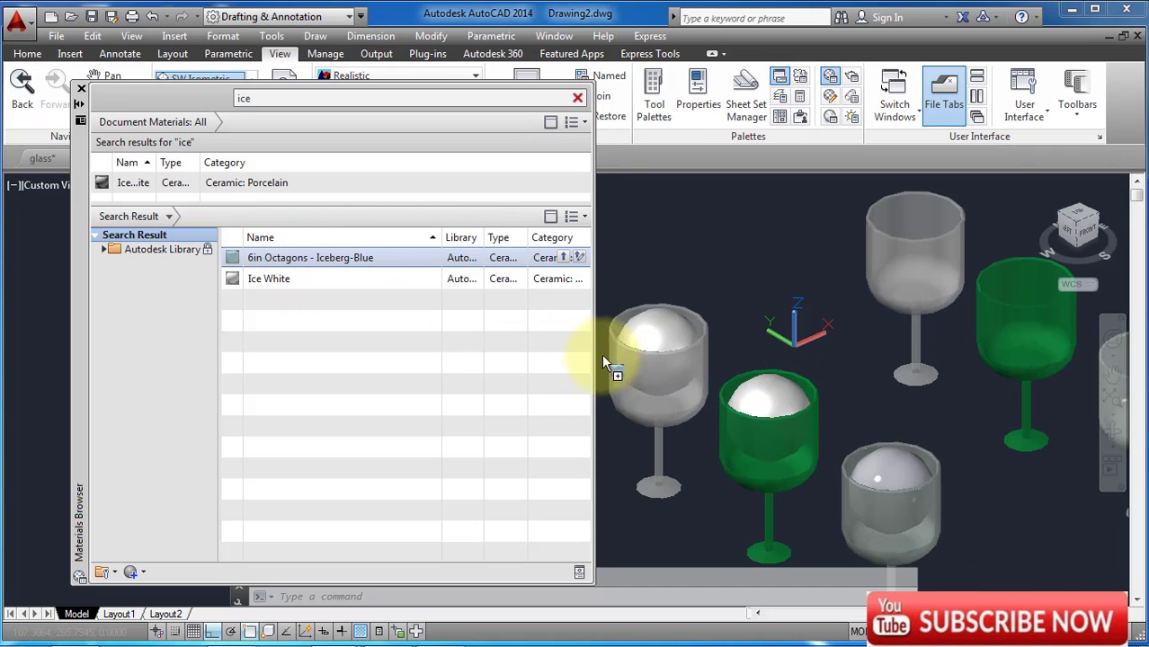
pyautogui.moveTo(746, 380); pyautogui.dragTo(750, 381)
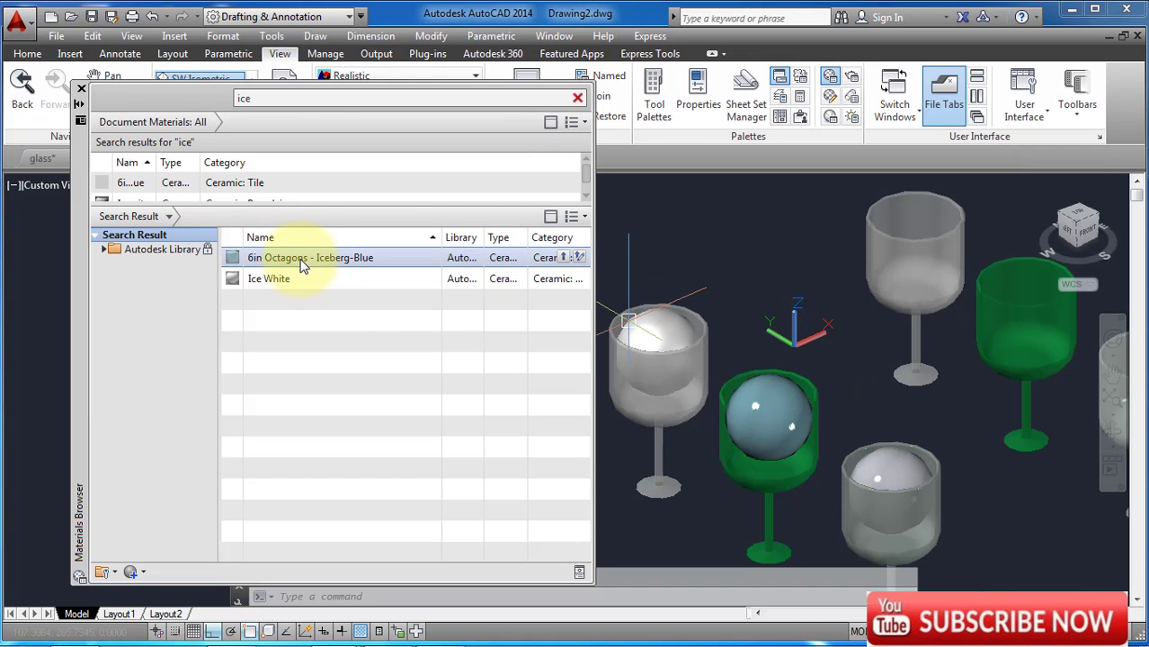
pyautogui.moveTo(632, 340); pyautogui.dragTo(649, 331)
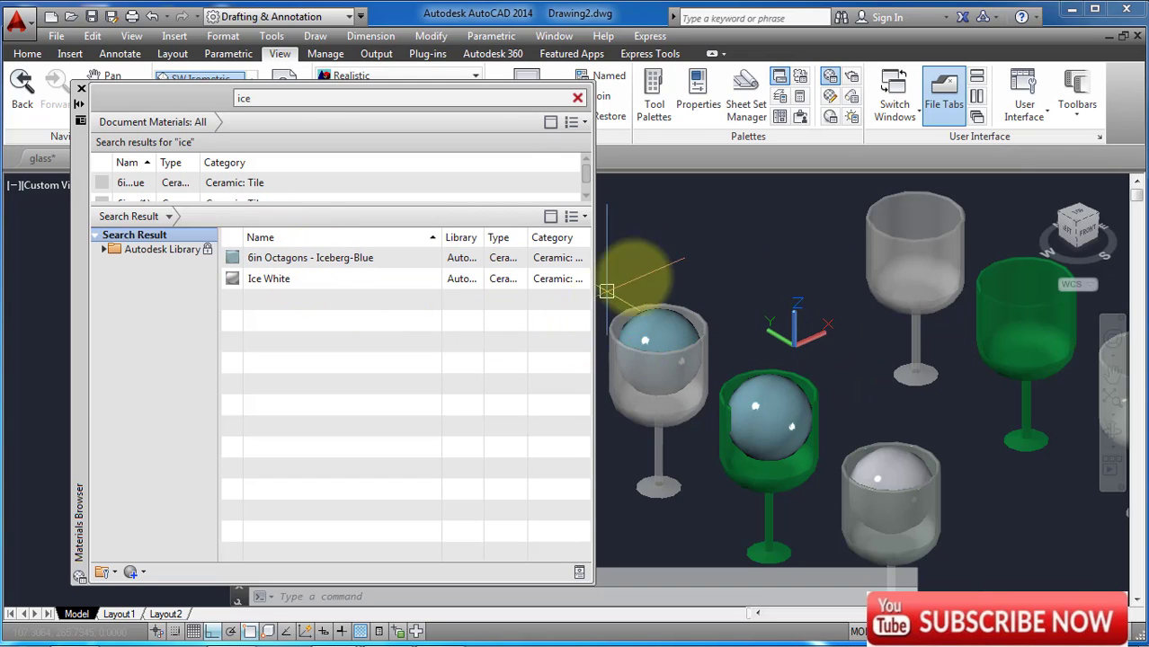
# Apply Ice White to the sphere in the green glass and close the materials browser
pyautogui.moveTo(296, 278); pyautogui.dragTo(665, 387)
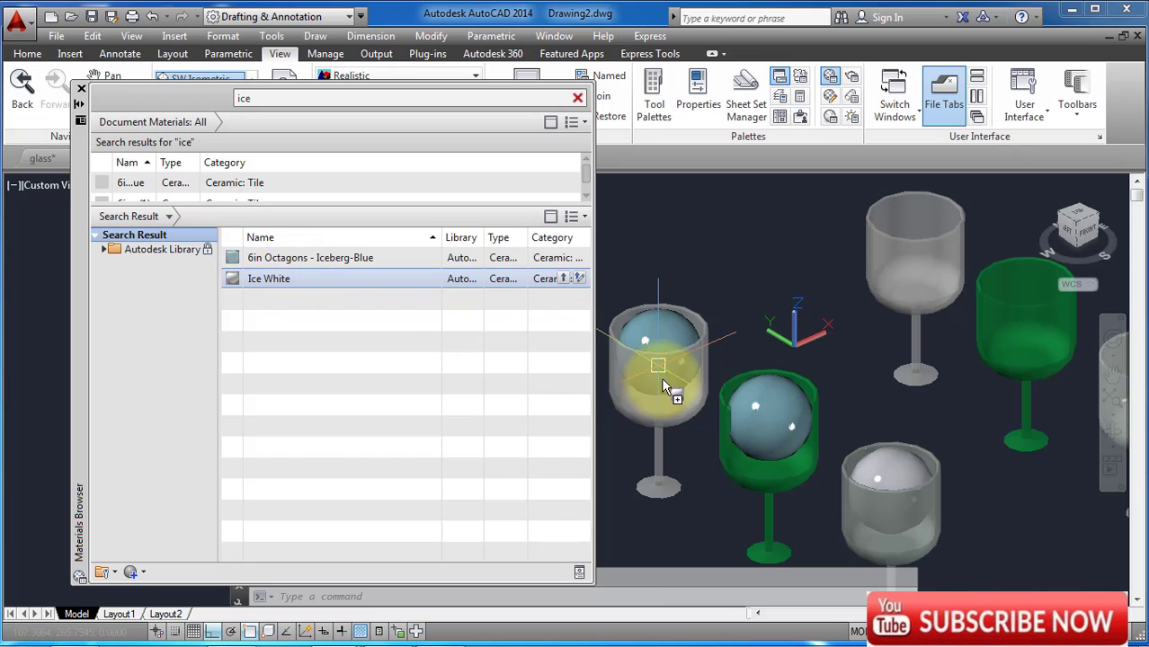
pyautogui.moveTo(751, 396); pyautogui.dragTo(761, 389)
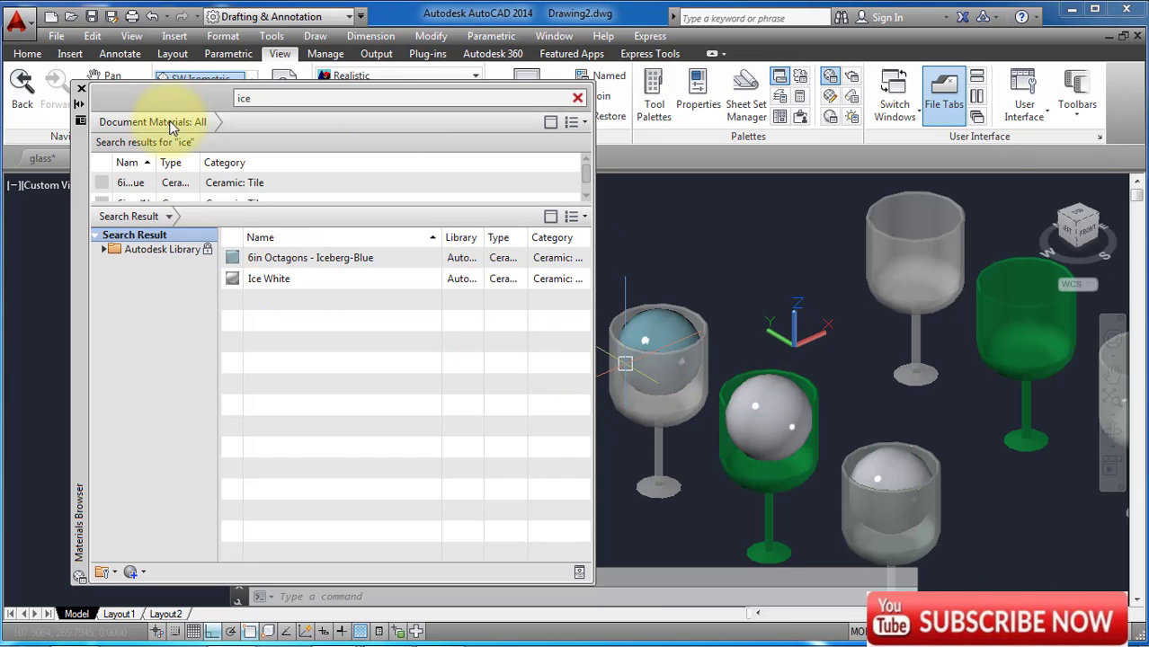
pyautogui.click(80, 89)
pyautogui.scroll(-9, 427, 279)
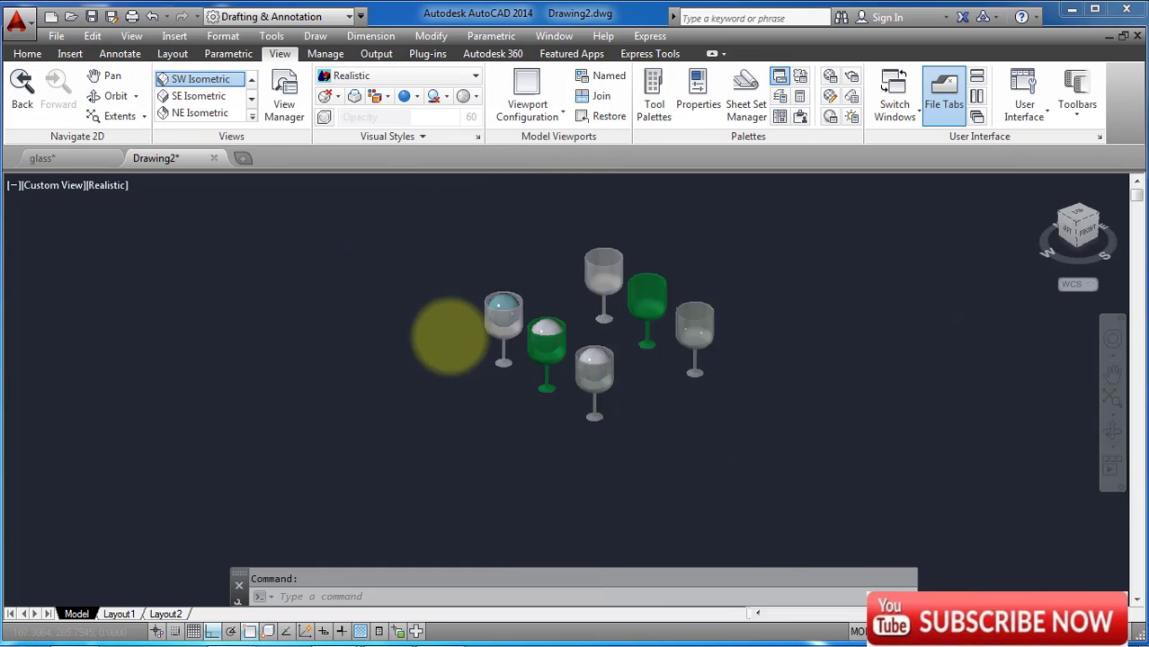
pyautogui.scroll(5, 449, 286)
pyautogui.scroll(3, 546, 336)
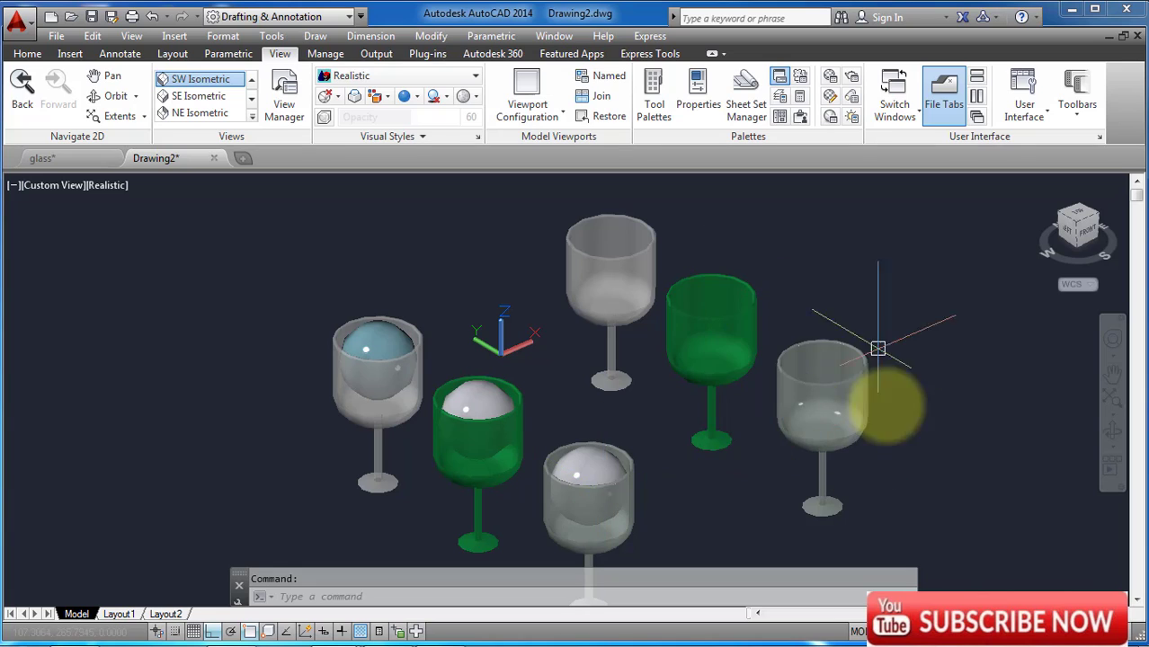
pyautogui.scroll(-3, 837, 380)
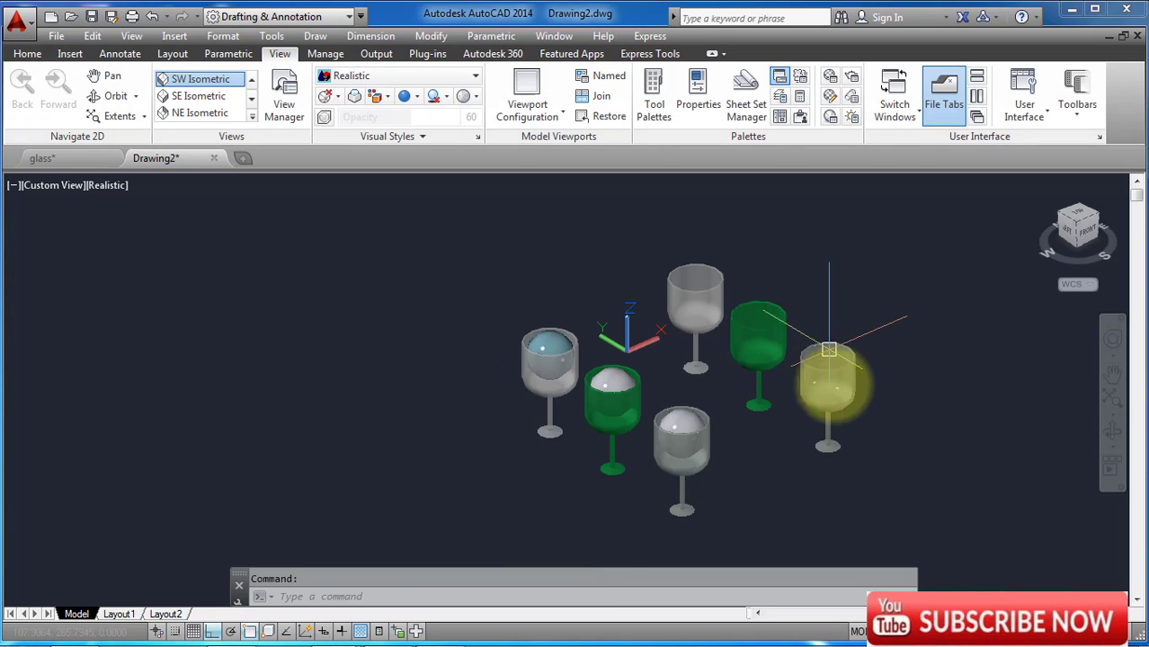
pyautogui.scroll(3, 833, 389)
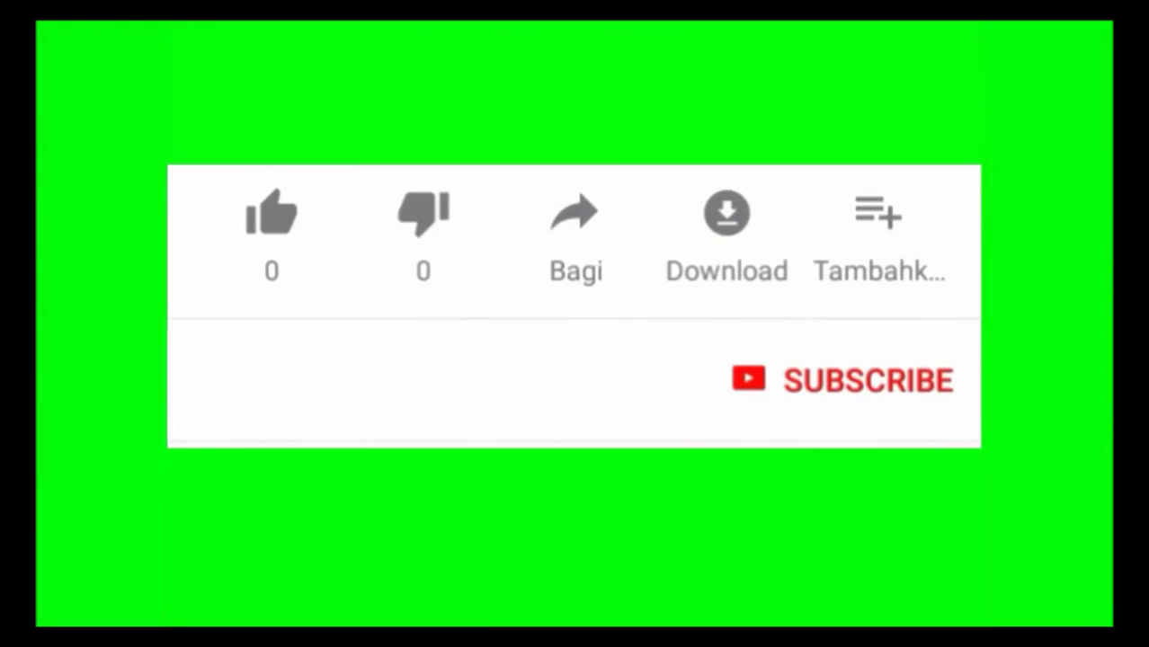